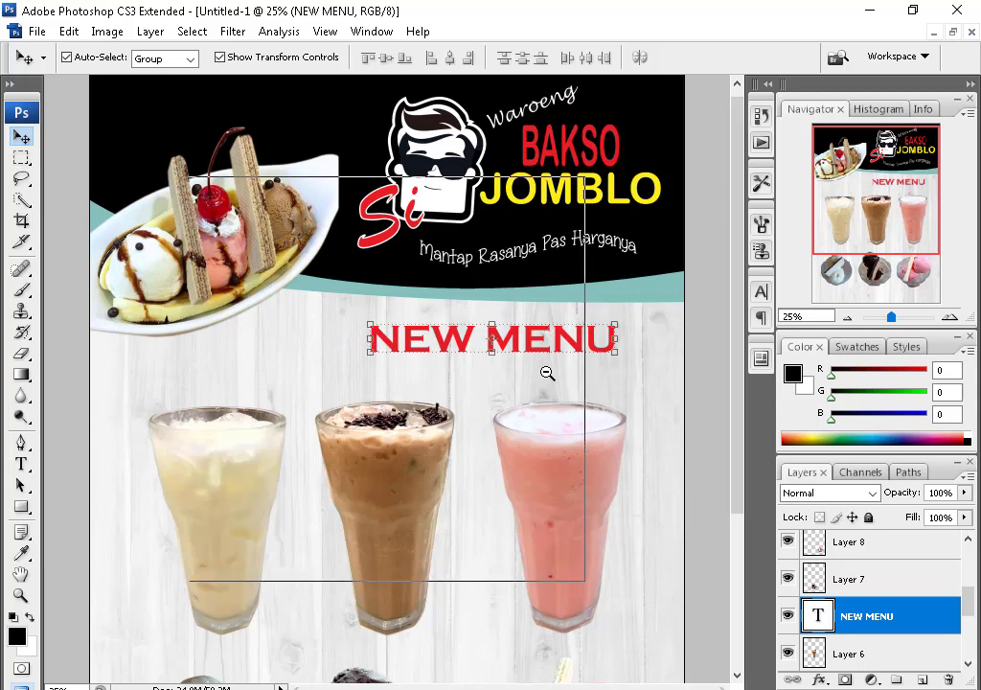
# - Create a new blank International Paper A4 document in RGB Color
pyautogui.keyDown('alt'); pyautogui.click(547, 373); pyautogui.keyUp('alt')
pyautogui.press('t')
pyautogui.click(200, 56)
pyautogui.click(347, 467)
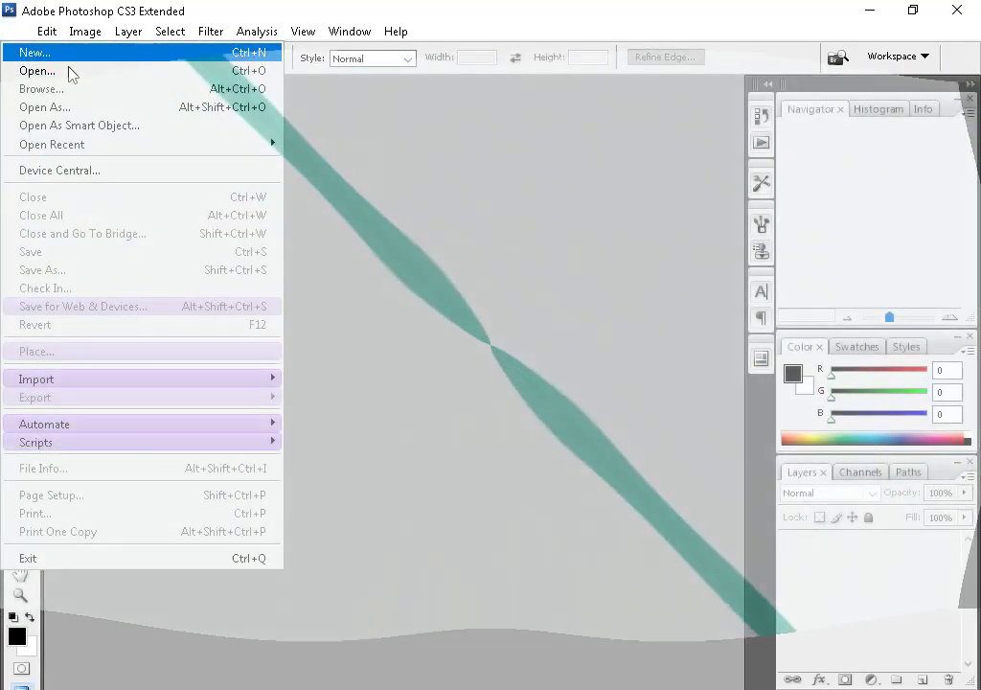
pyautogui.click(54, 53)
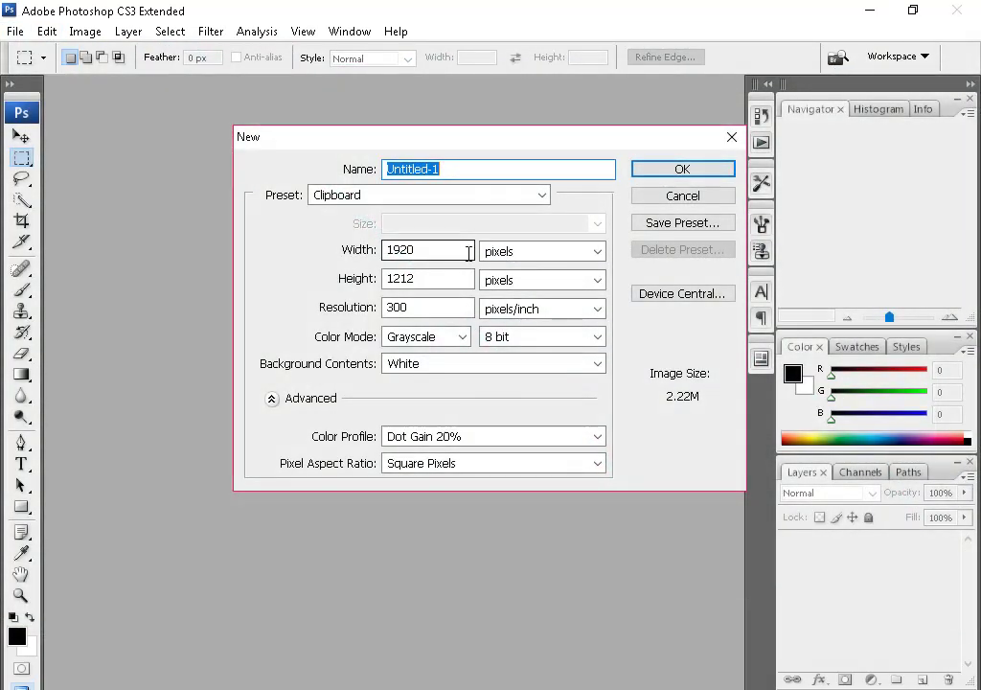
pyautogui.click(454, 195)
pyautogui.click(445, 275)
pyautogui.click(426, 336)
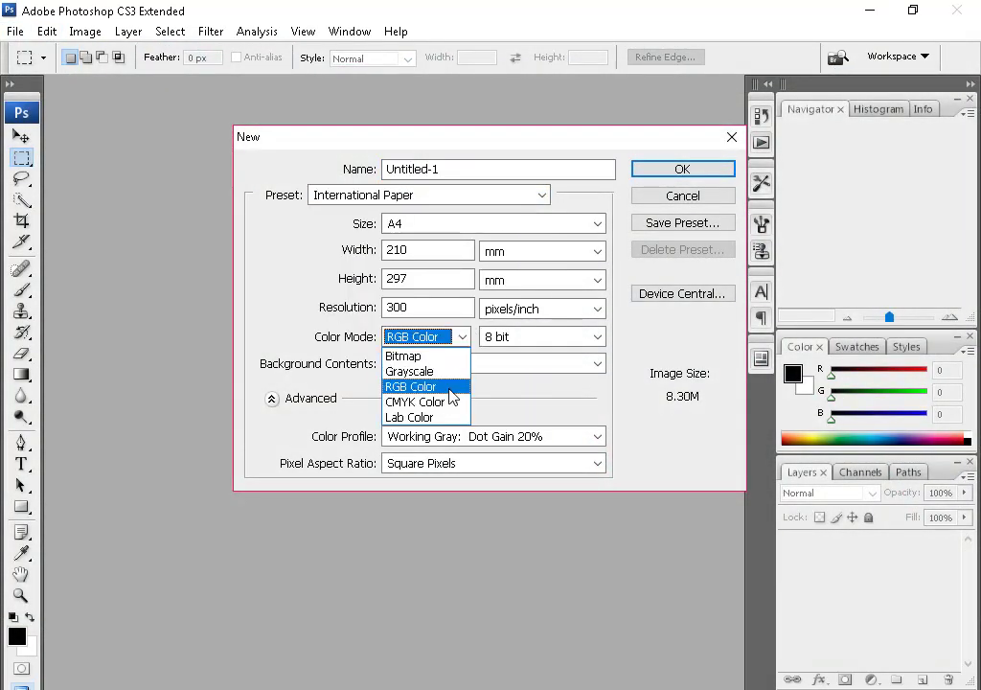
pyautogui.click(413, 384)
pyautogui.click(697, 174)
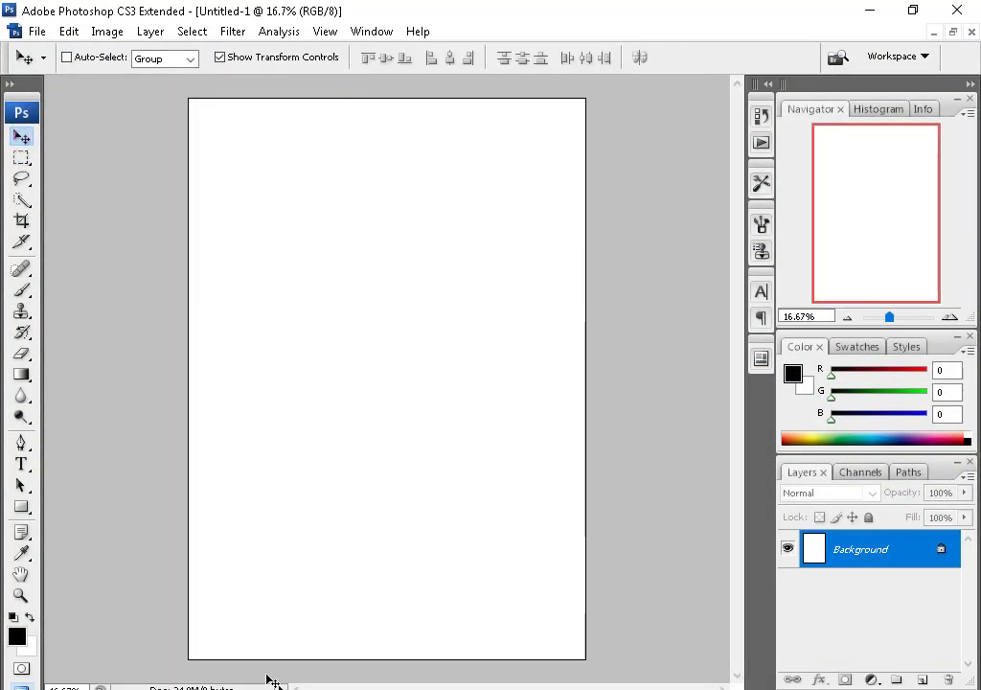
# - Drag the wood texture image into the poster, rotated a quarter turn and scaled to fit
pyautogui.click(268, 613)
pyautogui.moveTo(267, 669); pyautogui.dragTo(346, 260)
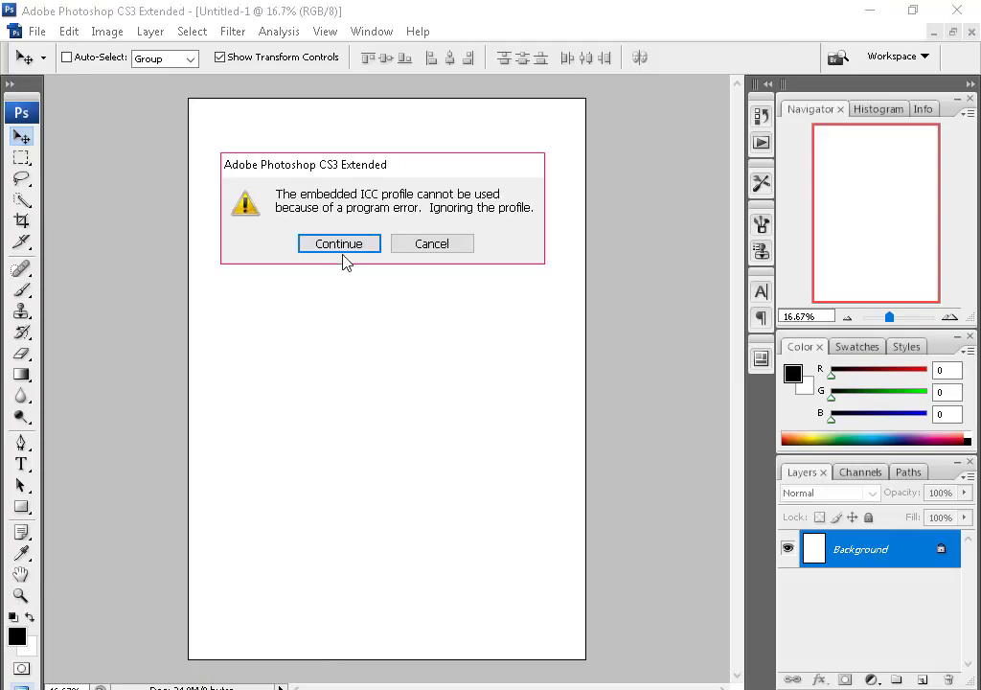
pyautogui.click(343, 255)
pyautogui.moveTo(543, 332)
pyautogui.mouseDown()
pyautogui.moveTo(486, 533)
pyautogui.moveTo(641, 667)
pyautogui.mouseUp()
pyautogui.press('Return')
# - Darken the wood's midtones with Levels so the grain shows more
pyautogui.hotkey('ctrl', 'l')
pyautogui.moveTo(583, 286); pyautogui.dragTo(659, 286)
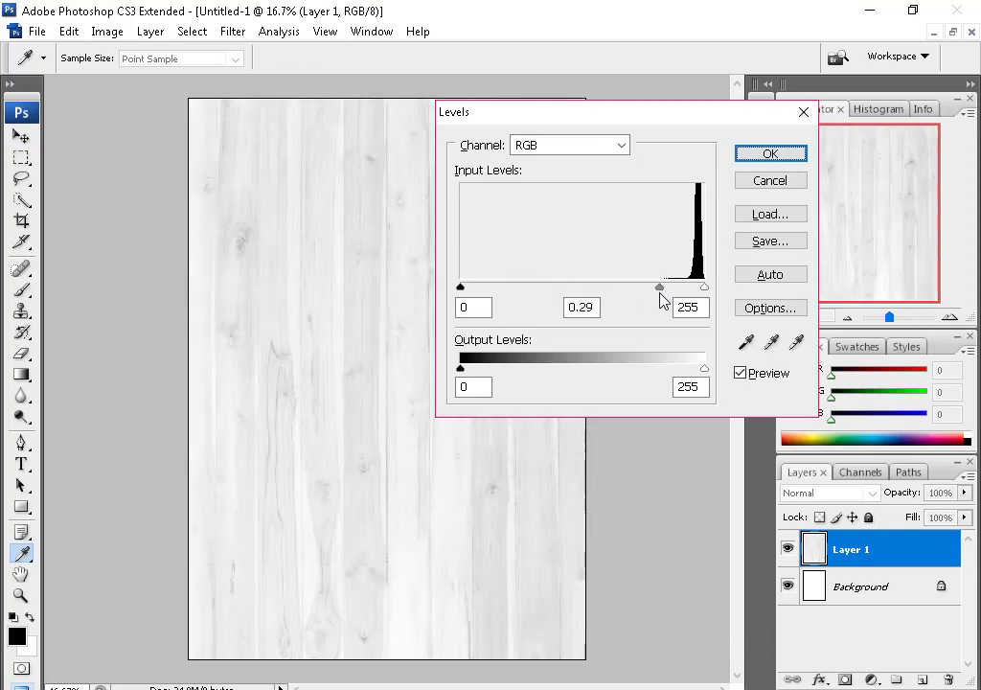
pyautogui.press('Return')
# - Open Brosur Bakso Jomblo.psd and select the logo and tagline layers together
pyautogui.click(312, 613)
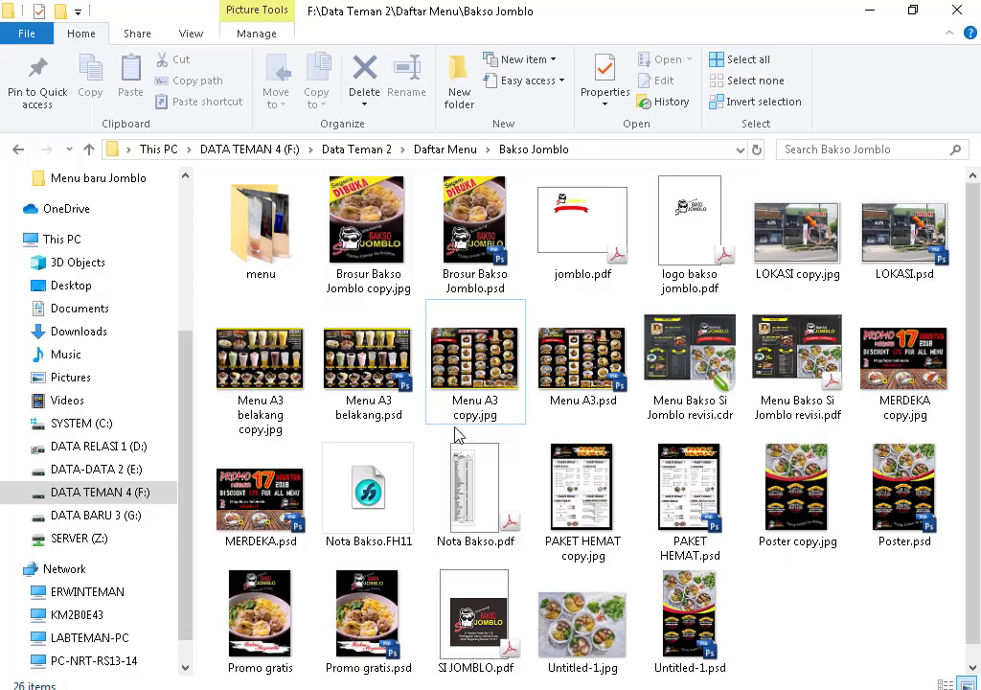
pyautogui.doubleClick(497, 254)
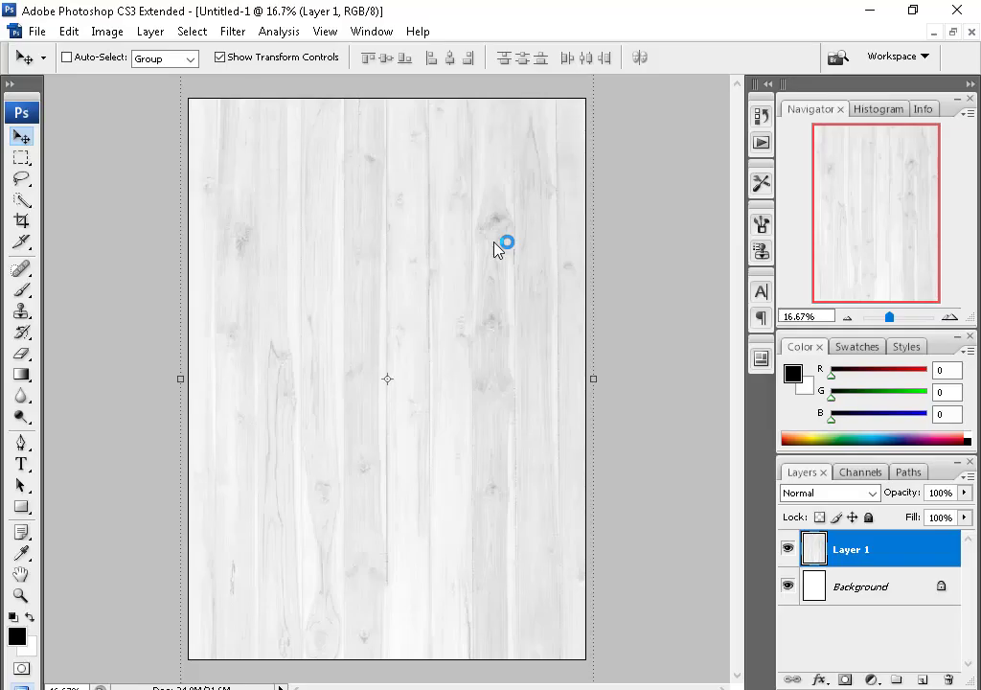
pyautogui.rightClick(329, 483)
pyautogui.click(356, 497)
pyautogui.keyDown('shift'); pyautogui.click(891, 616); pyautogui.keyUp('shift')
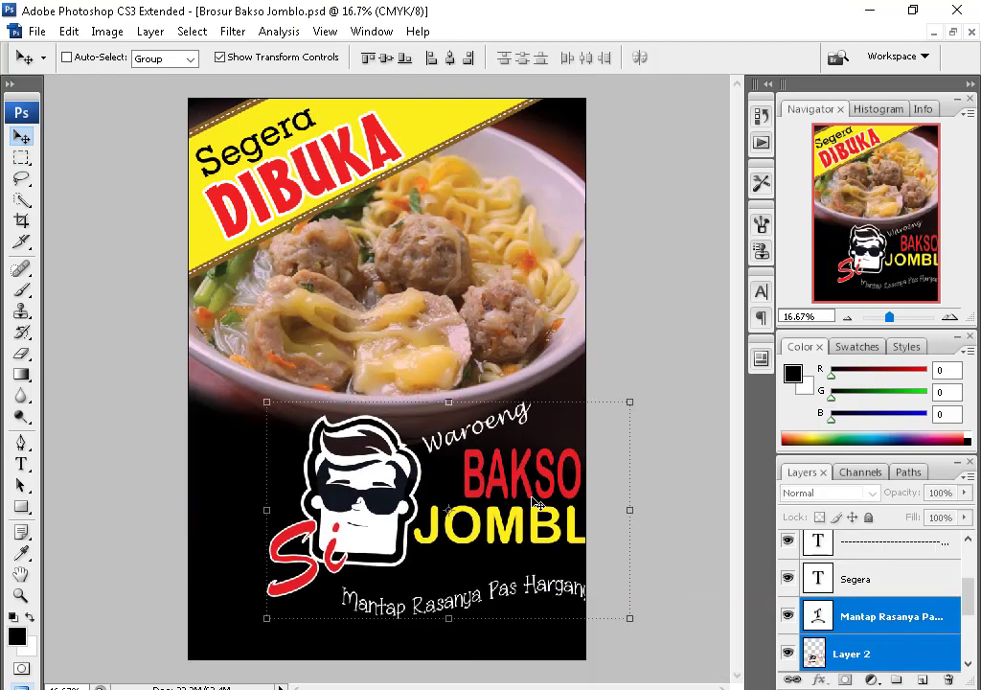
pyautogui.press('f')
pyautogui.press('f')
# - Copy the logo and tagline into the poster, shrink them and place them near the top centre
pyautogui.press('f')
pyautogui.moveTo(276, 337); pyautogui.dragTo(278, 337)
pyautogui.press('f')
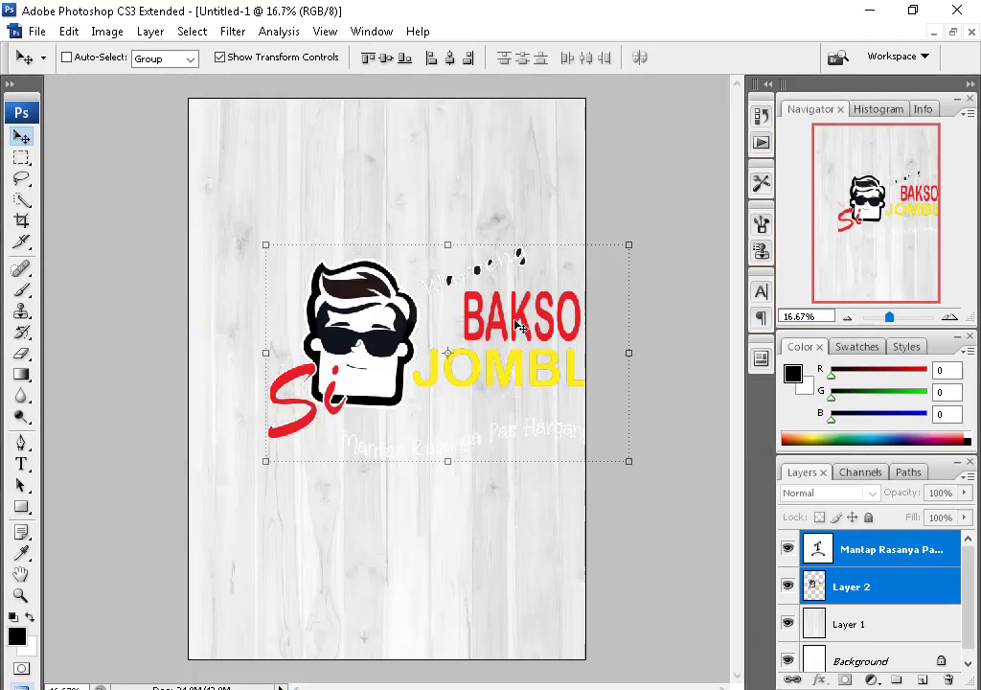
pyautogui.moveTo(451, 351); pyautogui.dragTo(373, 220)
pyautogui.moveTo(551, 335); pyautogui.dragTo(402, 227)
pyautogui.press('Return')
pyautogui.moveTo(352, 192); pyautogui.dragTo(455, 195)
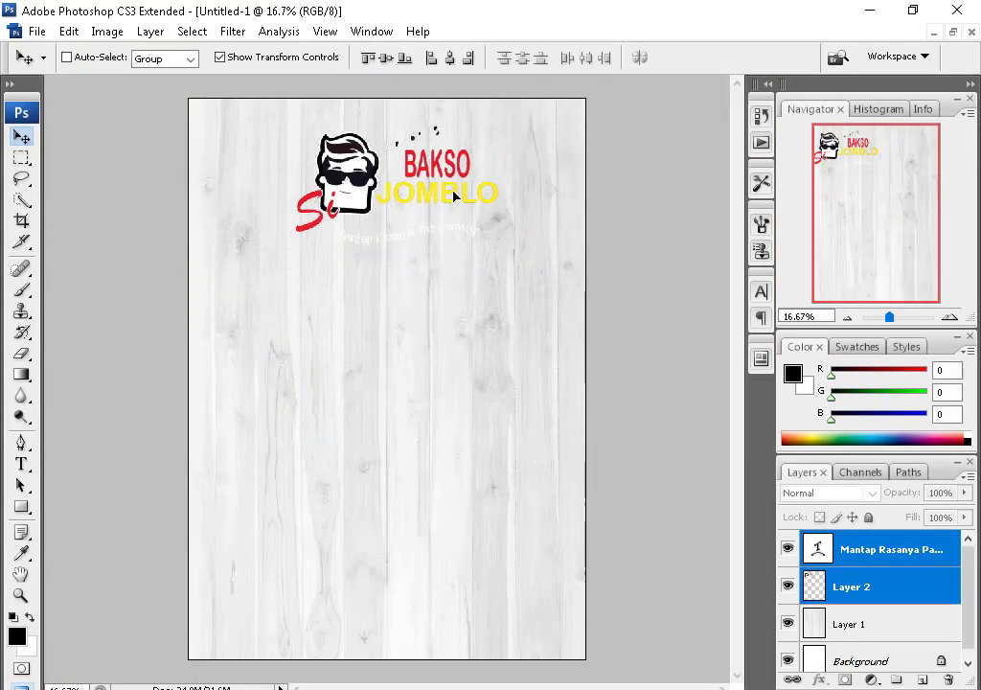
# - Draw a black curved band above the wood layer and shift it up over the top edge
pyautogui.keyDown('ctrl'); pyautogui.click(431, 316); pyautogui.keyUp('ctrl')
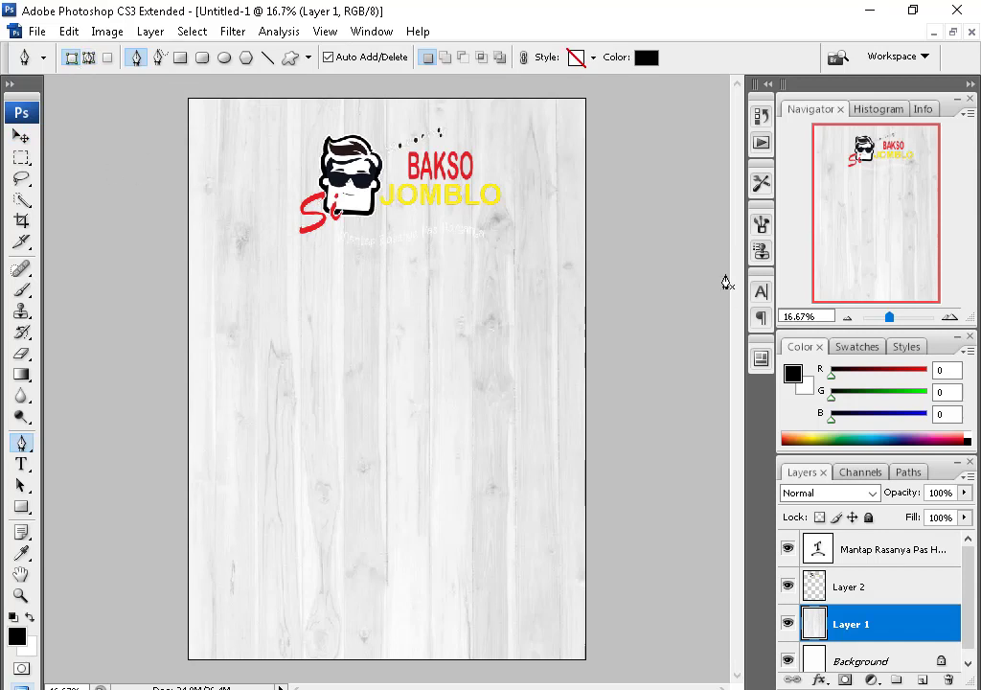
pyautogui.click(616, 260)
pyautogui.click(616, 91)
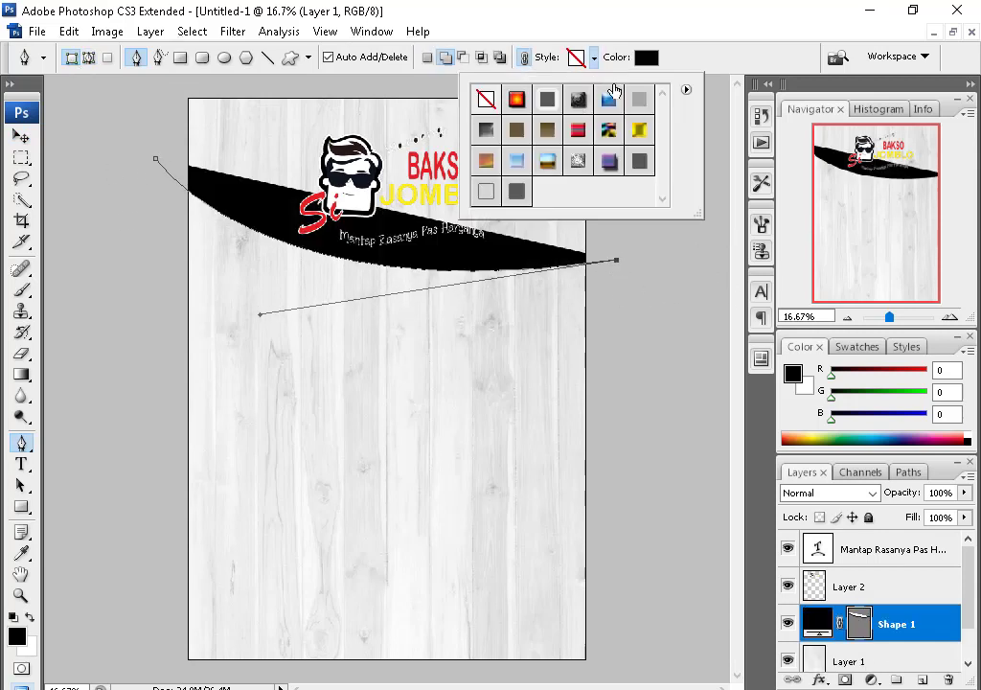
pyautogui.click(158, 91)
pyautogui.click(21, 136)
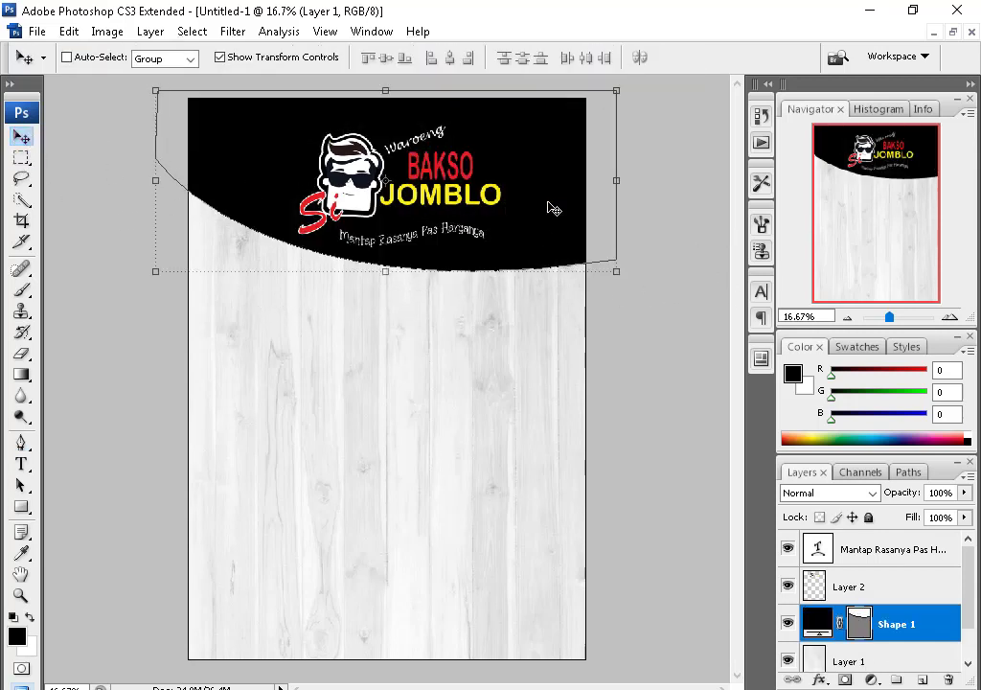
pyautogui.moveTo(544, 184); pyautogui.dragTo(510, 160)
# - Move the logo and tagline rightward onto the black band
pyautogui.scroll(-1, 874, 601)
pyautogui.scroll(1, 875, 600)
pyautogui.click(864, 586)
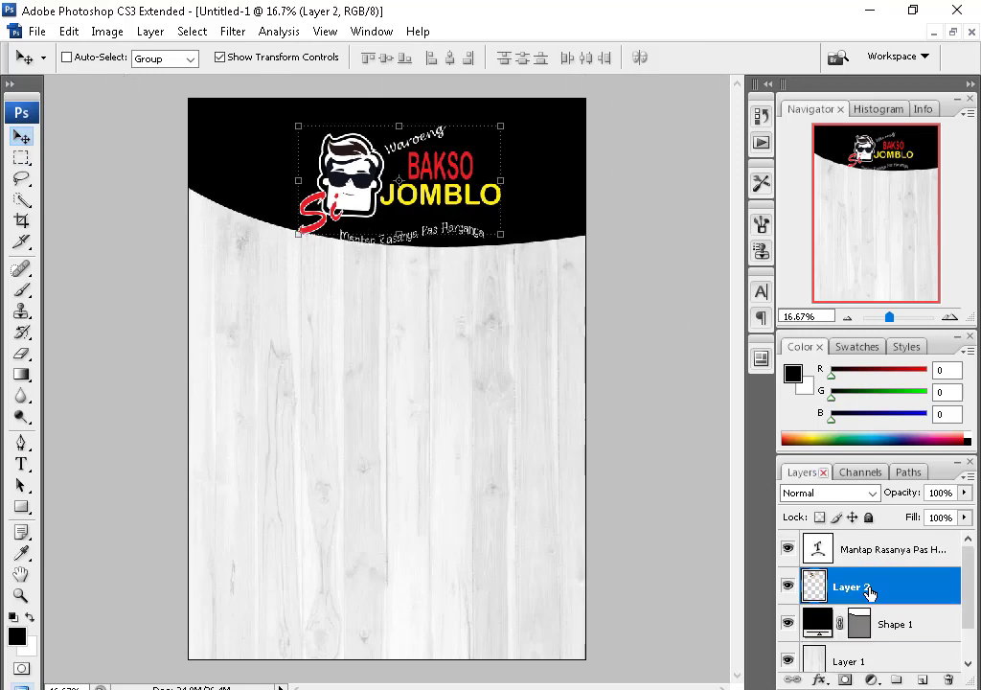
pyautogui.keyDown('shift'); pyautogui.click(881, 549); pyautogui.keyUp('shift')
pyautogui.moveTo(459, 208); pyautogui.dragTo(526, 194)
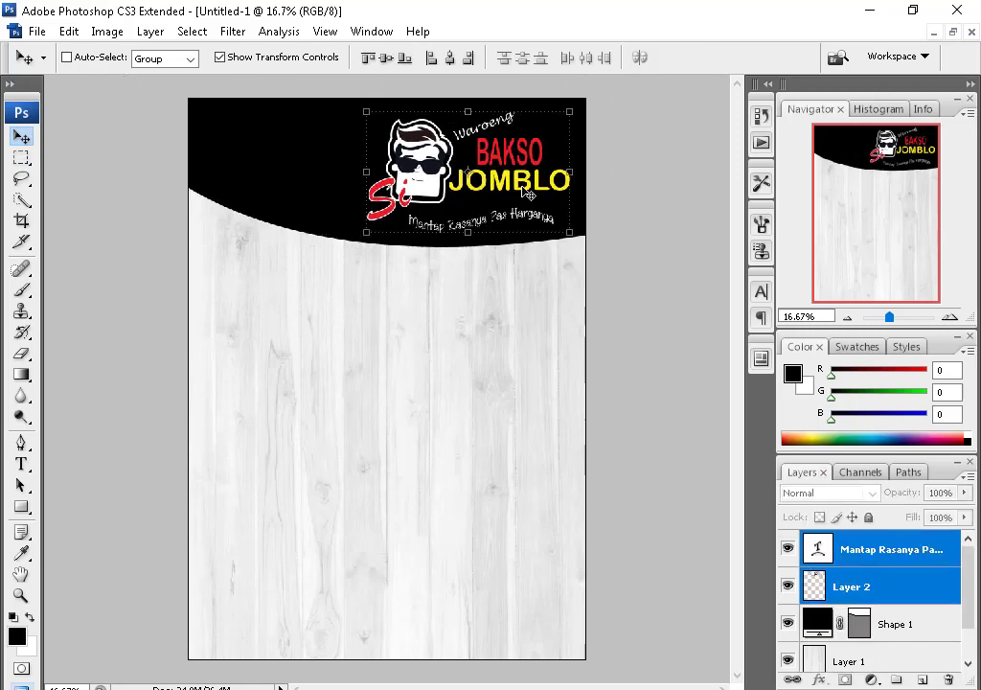
pyautogui.keyDown('ctrl'); pyautogui.click(285, 181); pyautogui.keyUp('ctrl')
# - Duplicate the black band layer
pyautogui.rightClick(893, 647)
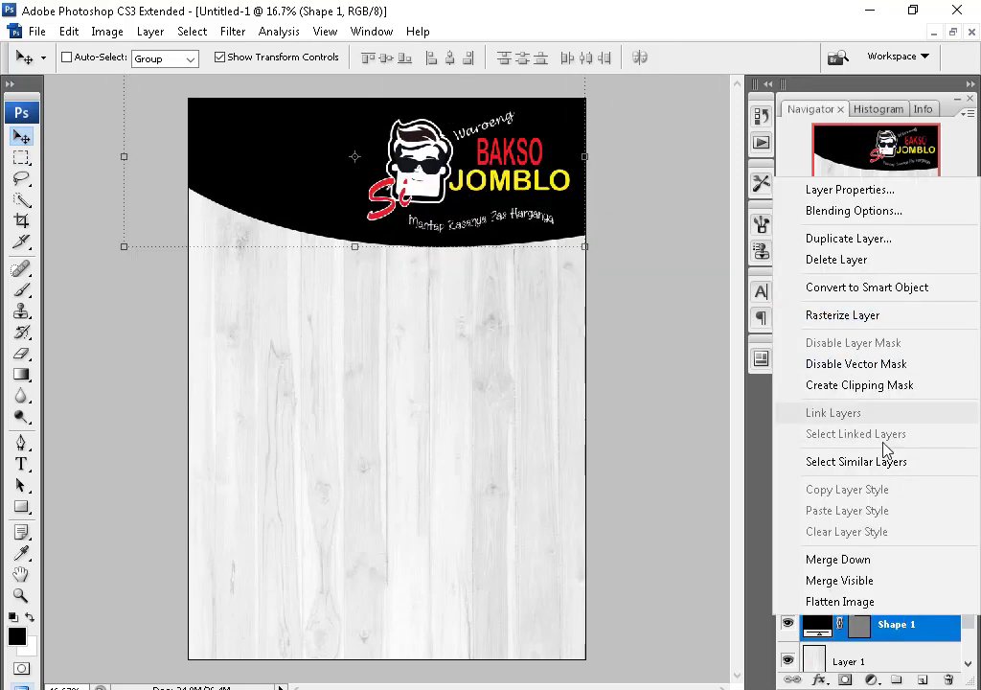
pyautogui.click(856, 245)
pyautogui.click(651, 218)
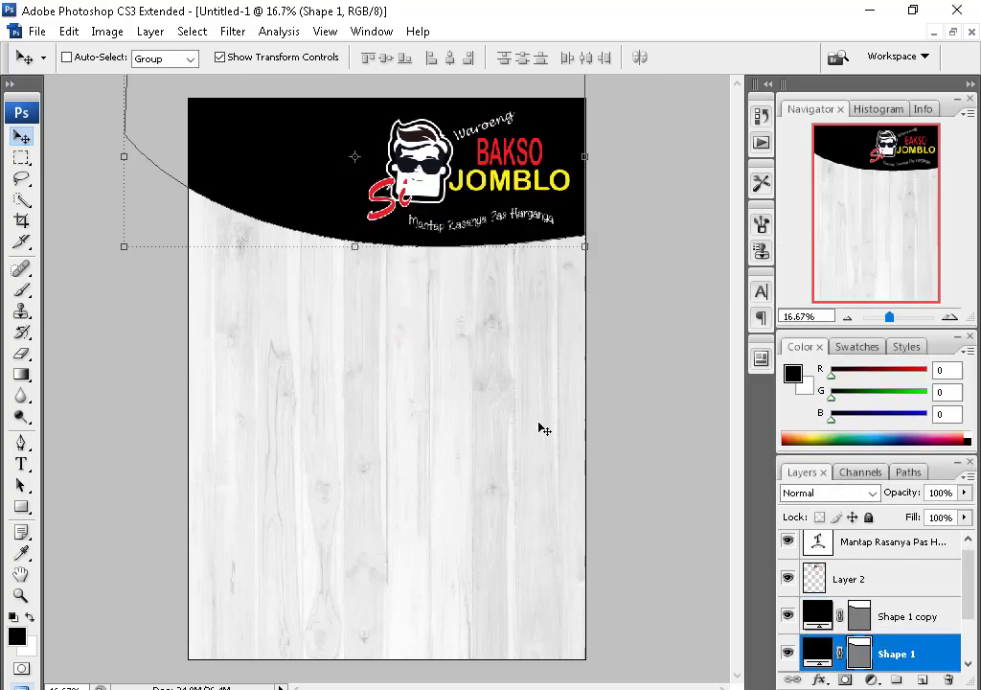
# - Recolour the lower band copy soft teal (85c0ac)
pyautogui.doubleClick(817, 652)
pyautogui.click(667, 219)
pyautogui.click(632, 106)
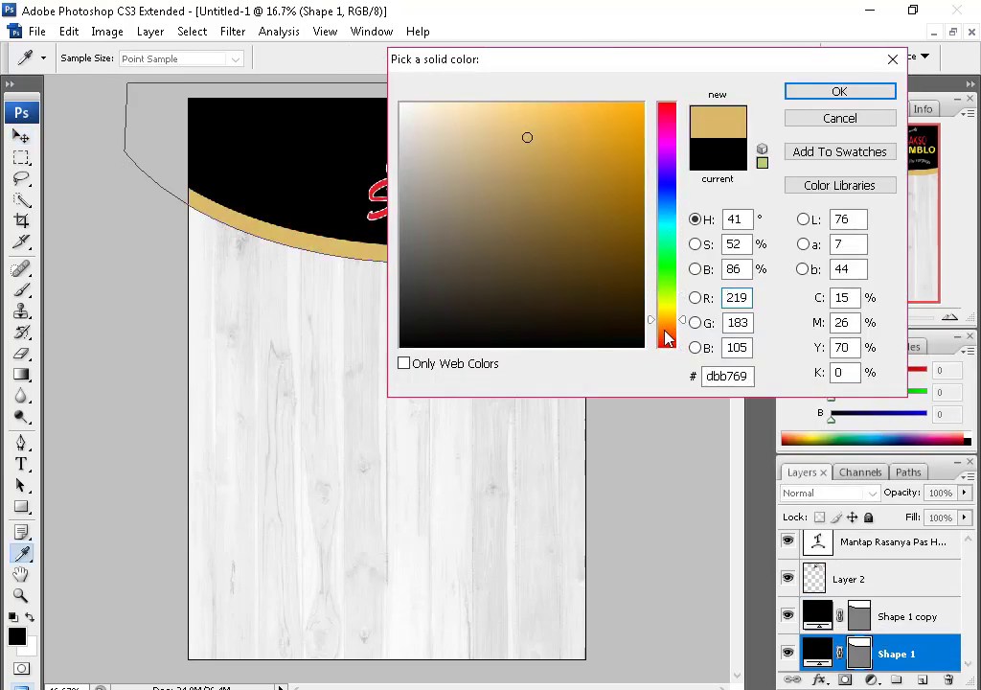
pyautogui.click(665, 332)
pyautogui.click(451, 106)
pyautogui.moveTo(661, 298); pyautogui.dragTo(673, 314)
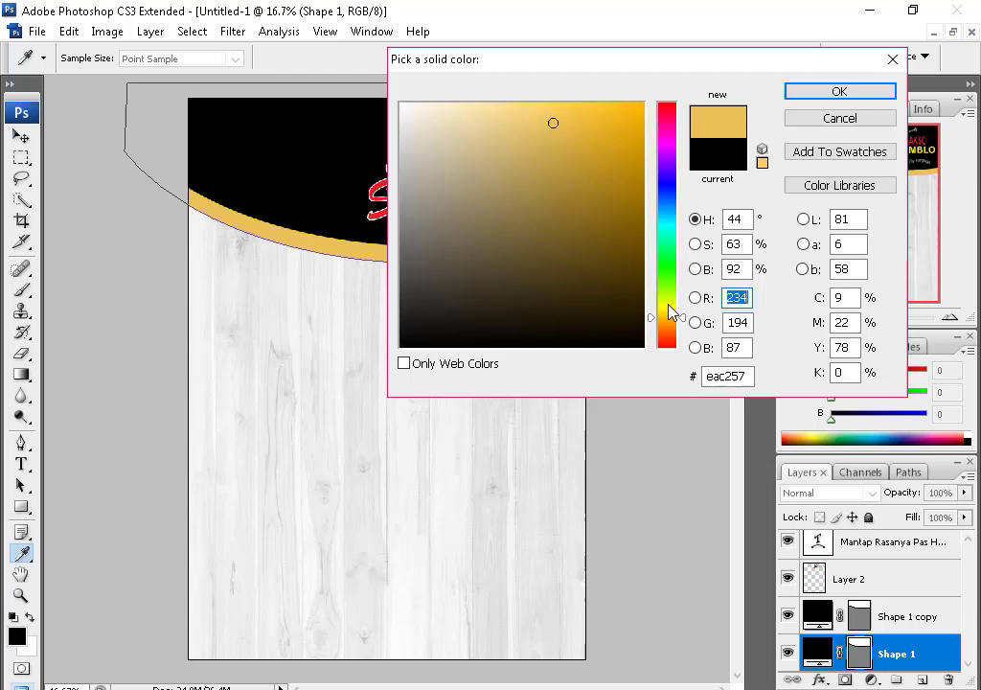
pyautogui.click(457, 103)
pyautogui.click(668, 244)
pyautogui.moveTo(673, 239)
pyautogui.mouseDown()
pyautogui.moveTo(670, 342)
pyautogui.moveTo(669, 185)
pyautogui.mouseUp()
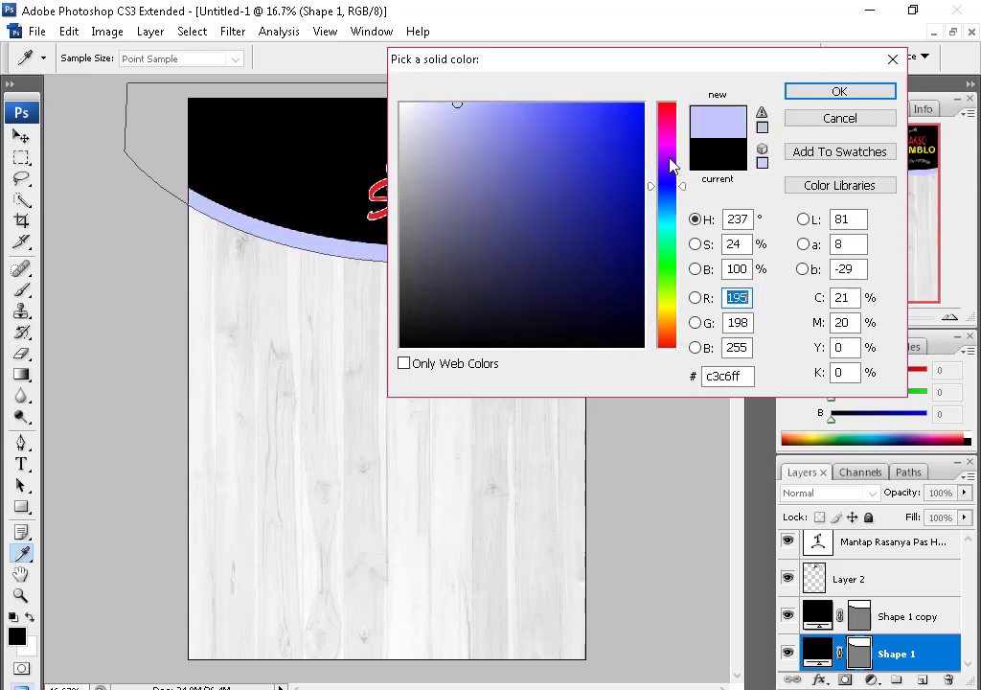
pyautogui.click(509, 131)
pyautogui.click(670, 312)
pyautogui.moveTo(672, 295); pyautogui.dragTo(668, 217)
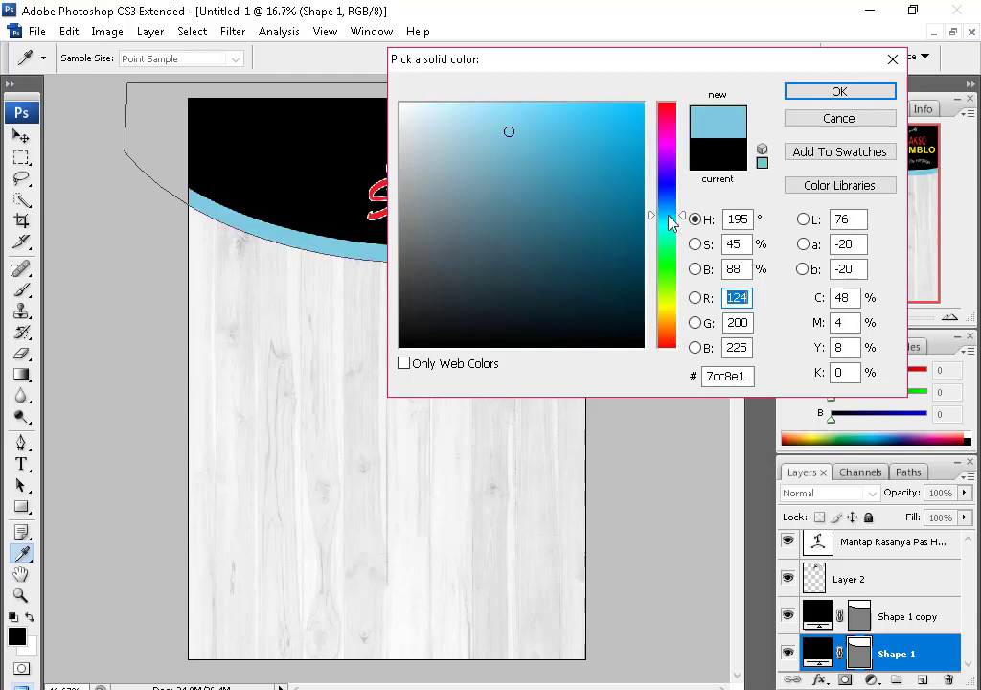
pyautogui.click(670, 226)
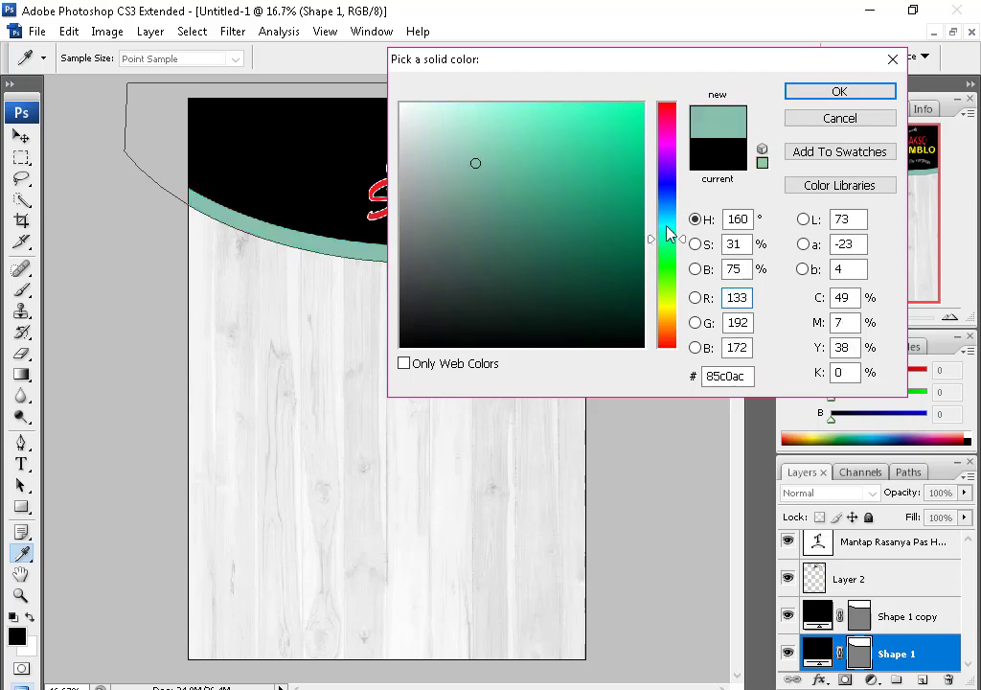
pyautogui.moveTo(668, 234); pyautogui.dragTo(674, 230)
pyautogui.press('Return')
# - Stretch the teal band further right so a teal stripe shows beneath the curve
pyautogui.hotkey('ctrl', '-')
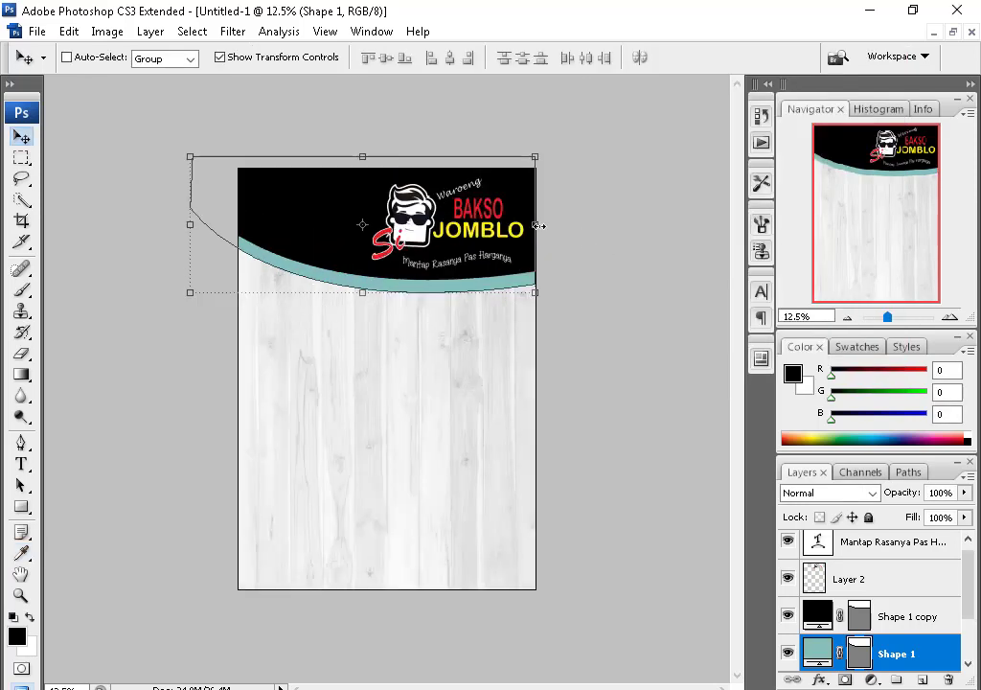
pyautogui.moveTo(539, 225); pyautogui.dragTo(707, 218)
pyautogui.press('Return')
pyautogui.hotkey('ctrl', 't')
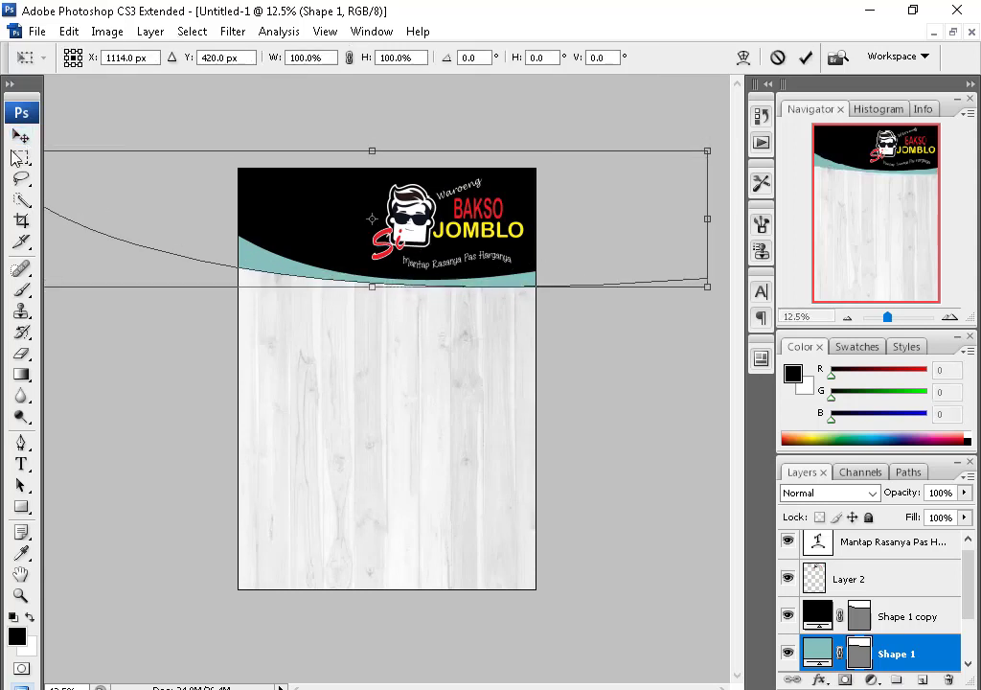
pyautogui.press('Return')
pyautogui.press('m')
pyautogui.hotkey('ctrl', '+')
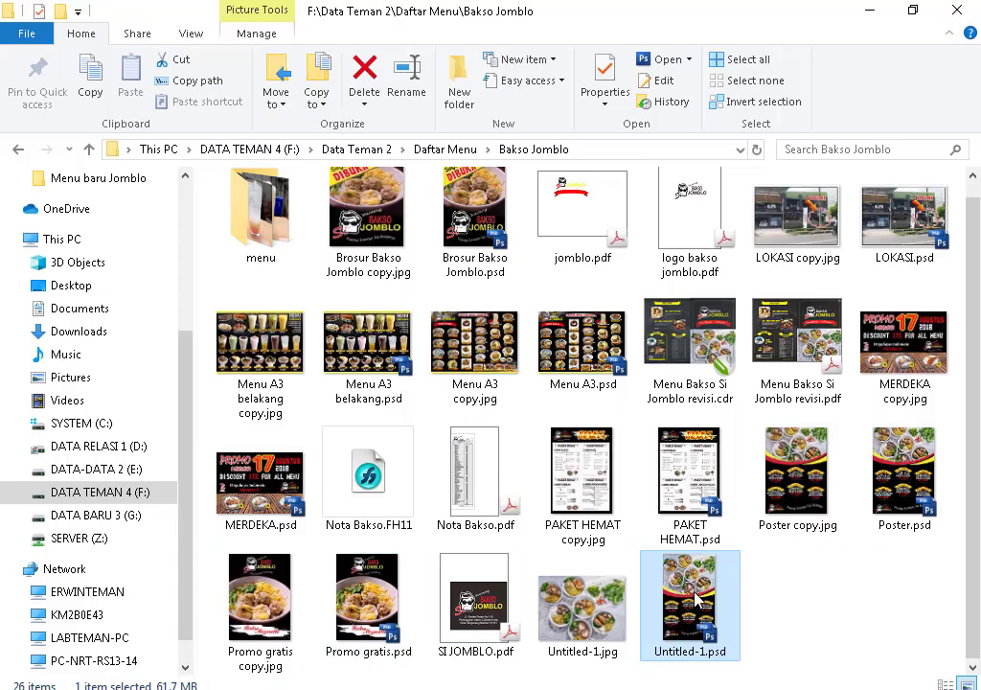
# - Preview the PAKET HEMAT image, then open the five product PSDs in Photoshop
pyautogui.doubleClick(594, 488)
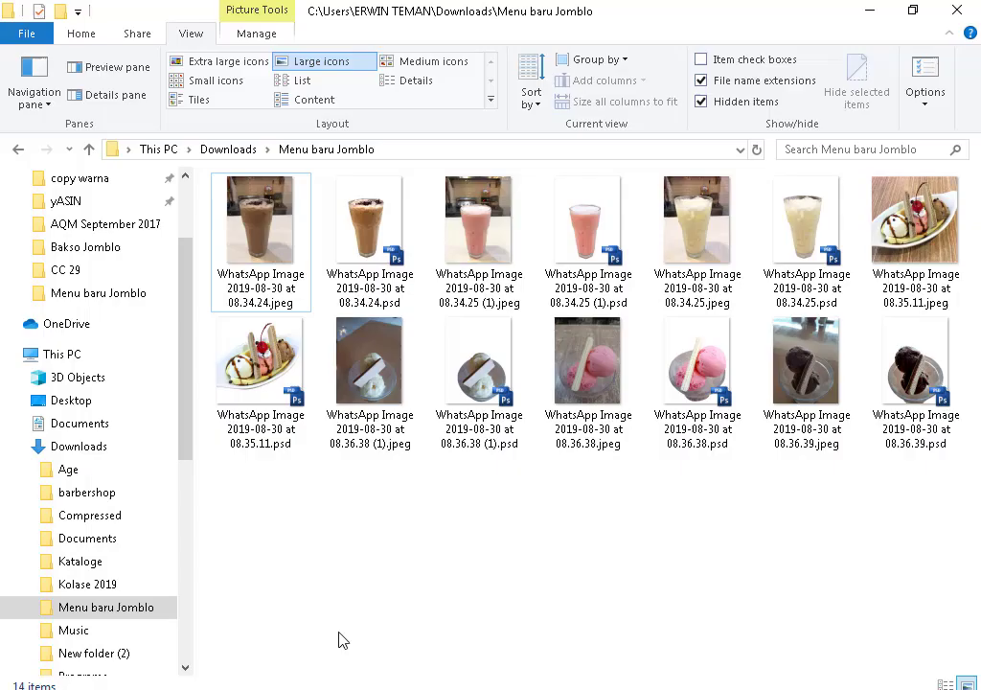
pyautogui.click(368, 221)
pyautogui.keyDown('ctrl'); pyautogui.click(587, 221); pyautogui.keyUp('ctrl')
pyautogui.keyDown('ctrl'); pyautogui.click(806, 220); pyautogui.keyUp('ctrl')
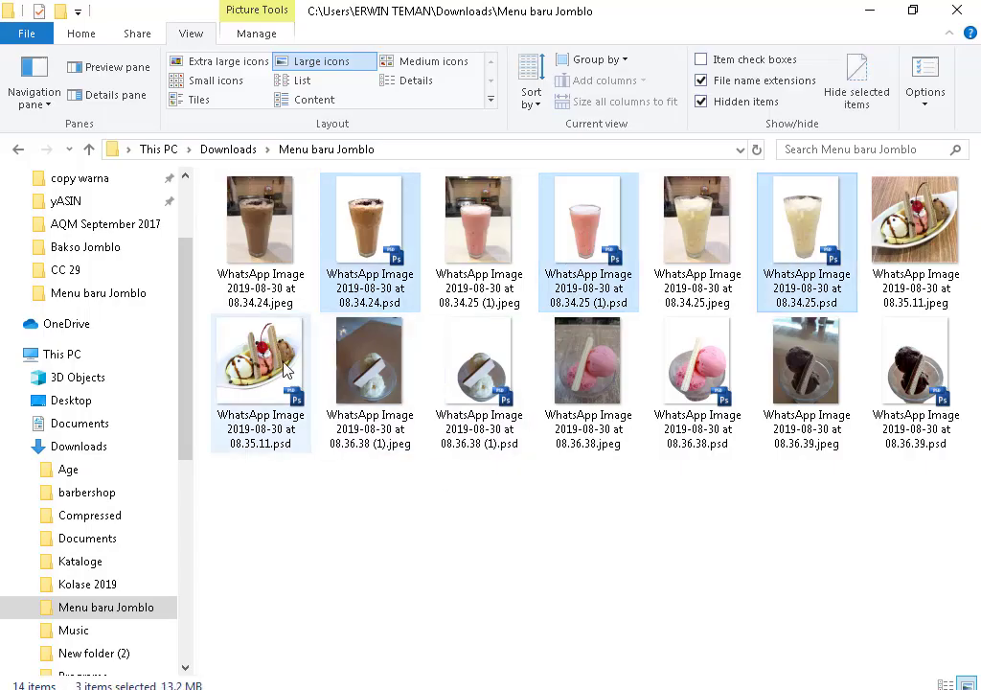
pyautogui.keyDown('ctrl'); pyautogui.click(260, 362); pyautogui.keyUp('ctrl')
pyautogui.keyDown('ctrl'); pyautogui.click(478, 361); pyautogui.keyUp('ctrl')
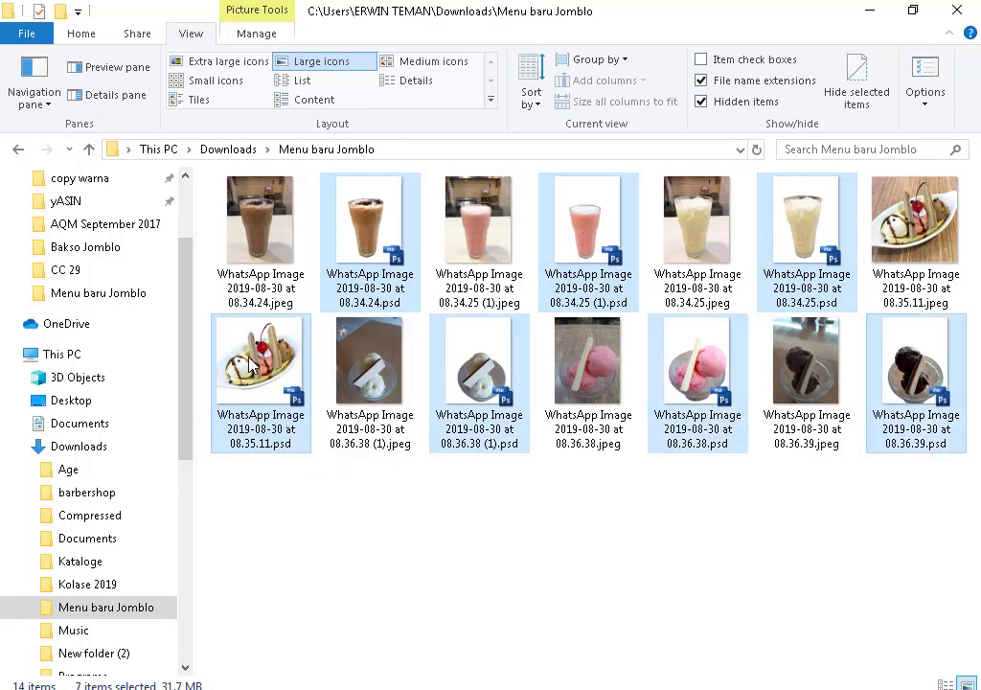
pyautogui.moveTo(254, 364); pyautogui.dragTo(400, 516)
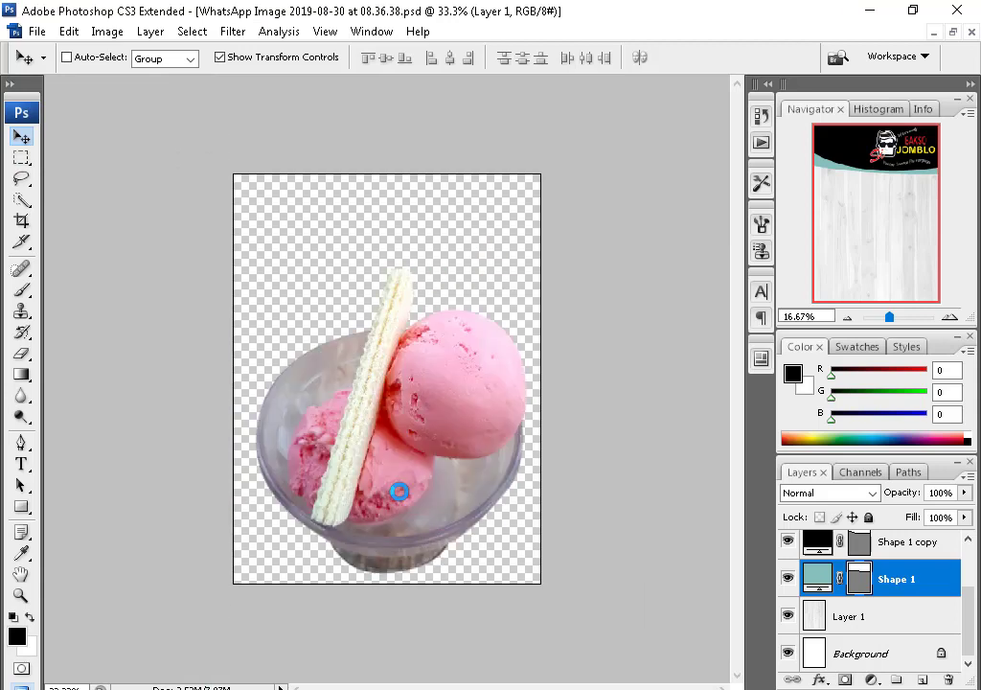
# - Copy the cream milkshake glass and the banana split into the poster, closing their source windows
pyautogui.press('f')
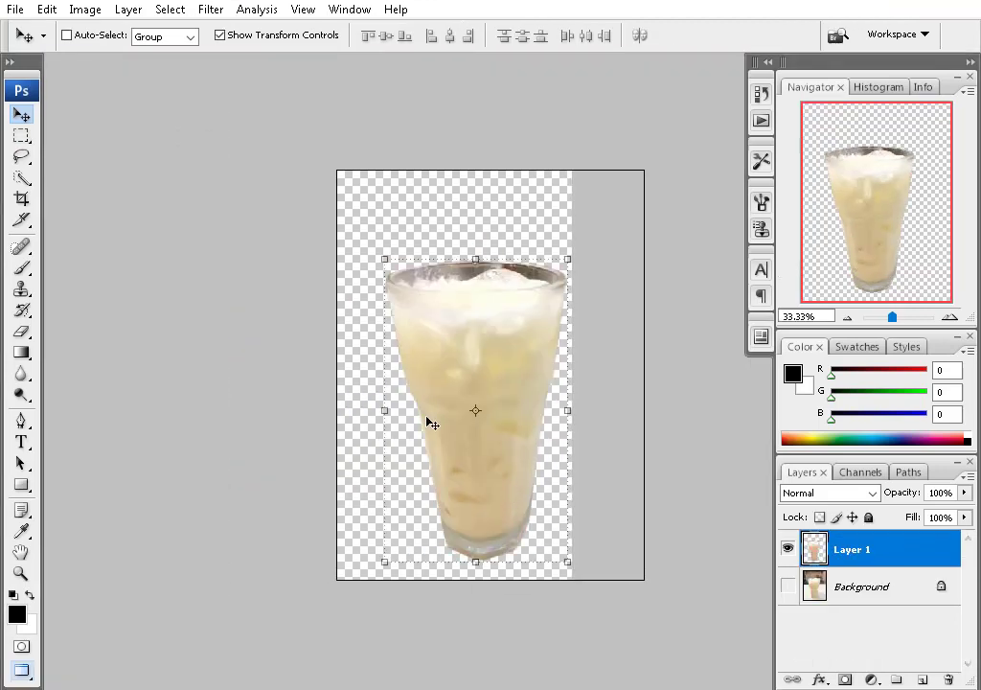
pyautogui.press('f')
pyautogui.moveTo(287, 168); pyautogui.dragTo(518, 201)
pyautogui.moveTo(423, 234); pyautogui.dragTo(86, 402)
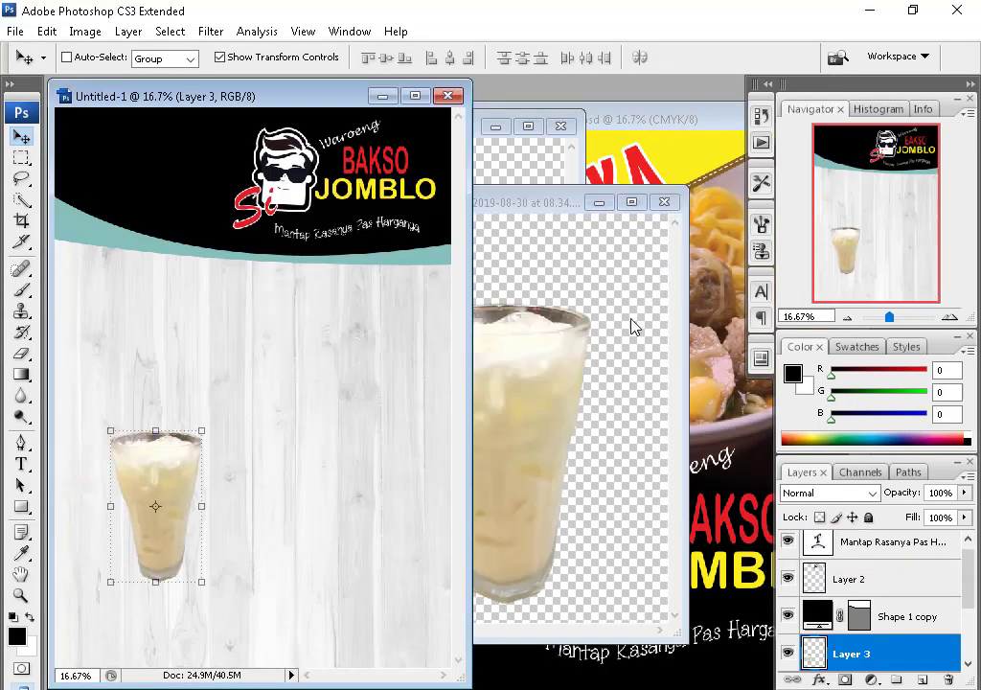
pyautogui.hotkey('ctrl', 'w')
pyautogui.moveTo(240, 121); pyautogui.dragTo(537, 201)
pyautogui.moveTo(537, 383); pyautogui.dragTo(191, 311)
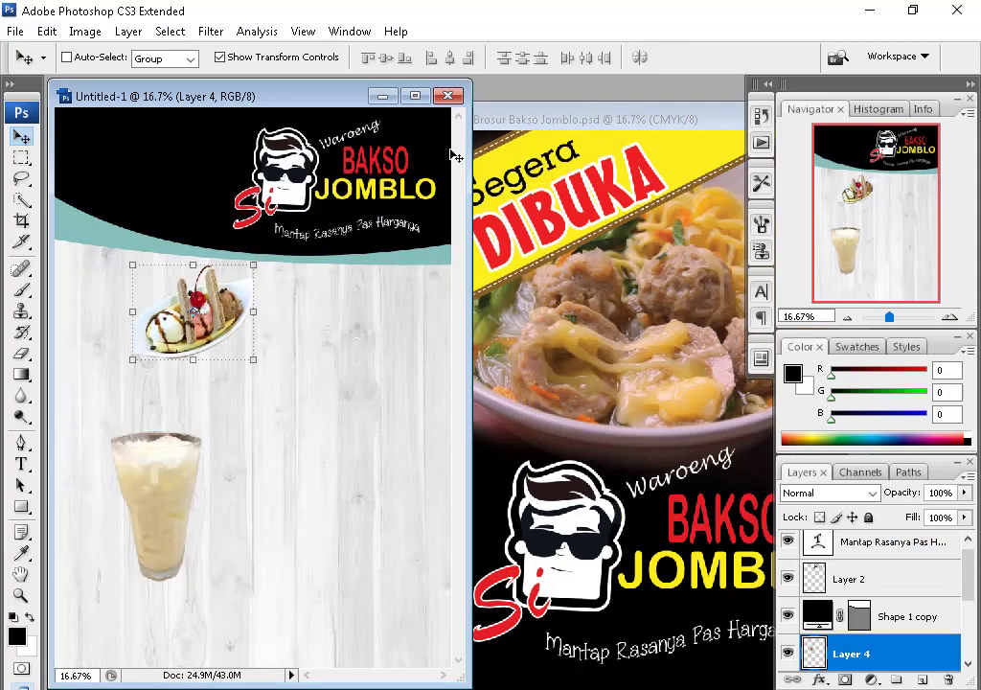
pyautogui.hotkey('ctrl', 'w')
# - Copy the pink and brown drinks into the poster, closing each photo
pyautogui.moveTo(191, 96); pyautogui.dragTo(483, 112)
pyautogui.click(291, 431)
pyautogui.moveTo(291, 431); pyautogui.dragTo(675, 521)
pyautogui.hotkey('ctrl', 'w')
pyautogui.moveTo(322, 368); pyautogui.dragTo(637, 514)
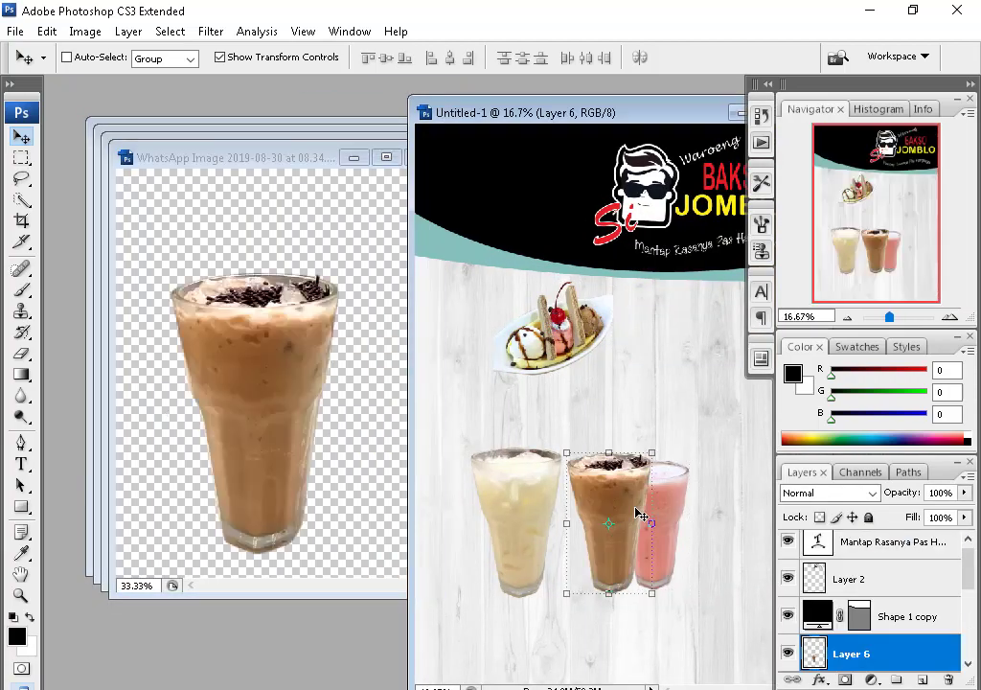
pyautogui.hotkey('ctrl', 'w')
# - Copy the chocolate, pink and vanilla ice cream bowls into the poster, closing each photo
pyautogui.click(263, 331)
pyautogui.moveTo(263, 332); pyautogui.dragTo(651, 344)
pyautogui.hotkey('ctrl', 'w')
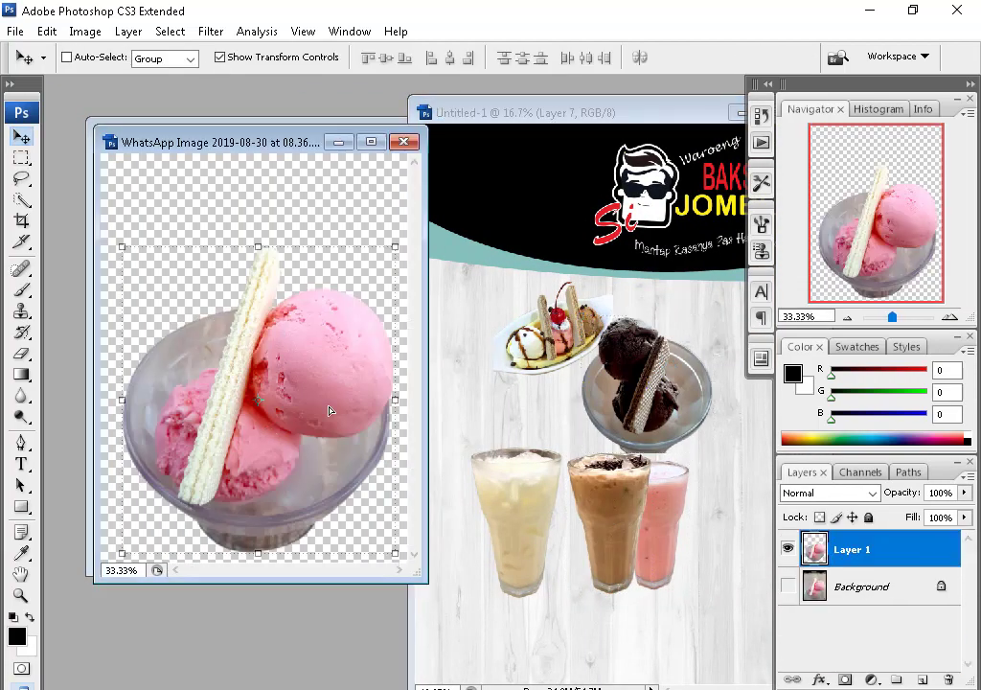
pyautogui.moveTo(329, 410); pyautogui.dragTo(661, 383)
pyautogui.hotkey('ctrl', 'w')
pyautogui.moveTo(203, 286); pyautogui.dragTo(499, 403)
pyautogui.hotkey('ctrl', 'w')
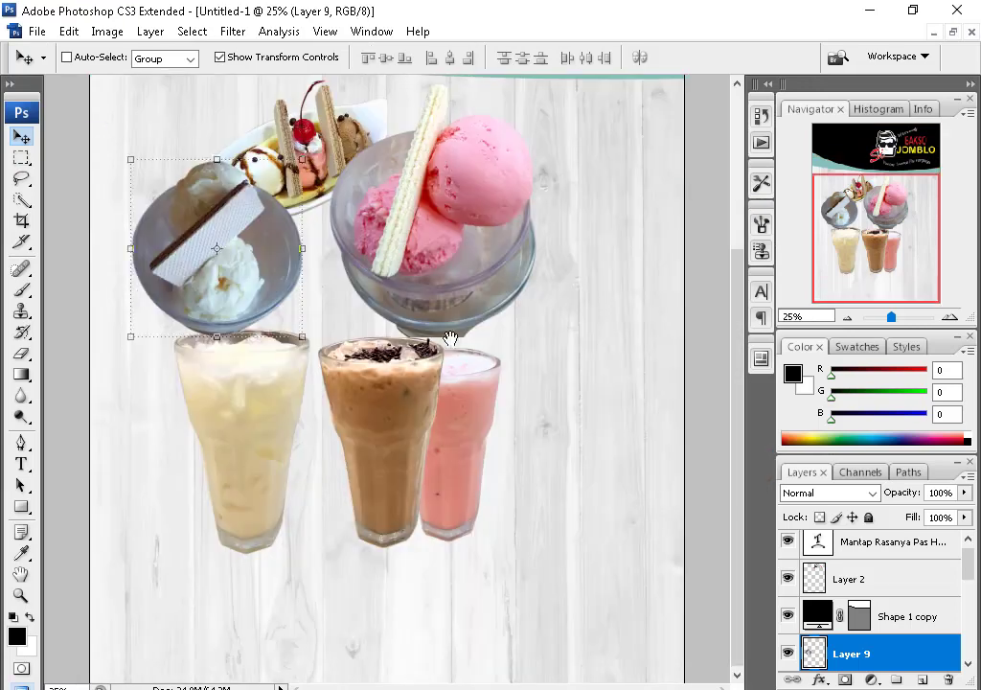
# - Turn on Auto-Select and space the cream, brown and pink drinks evenly in one row
pyautogui.click(67, 58)
pyautogui.moveTo(373, 410); pyautogui.dragTo(569, 390)
pyautogui.click(459, 431)
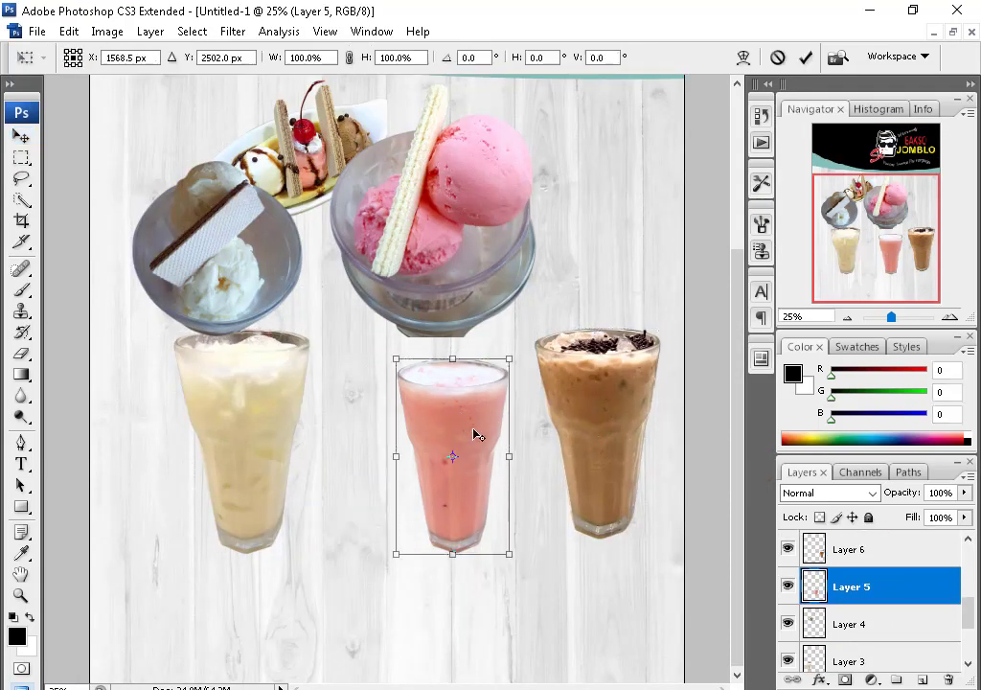
pyautogui.moveTo(475, 431)
pyautogui.mouseDown()
pyautogui.moveTo(549, 478)
pyautogui.moveTo(642, 471)
pyautogui.moveTo(499, 470)
pyautogui.mouseUp()
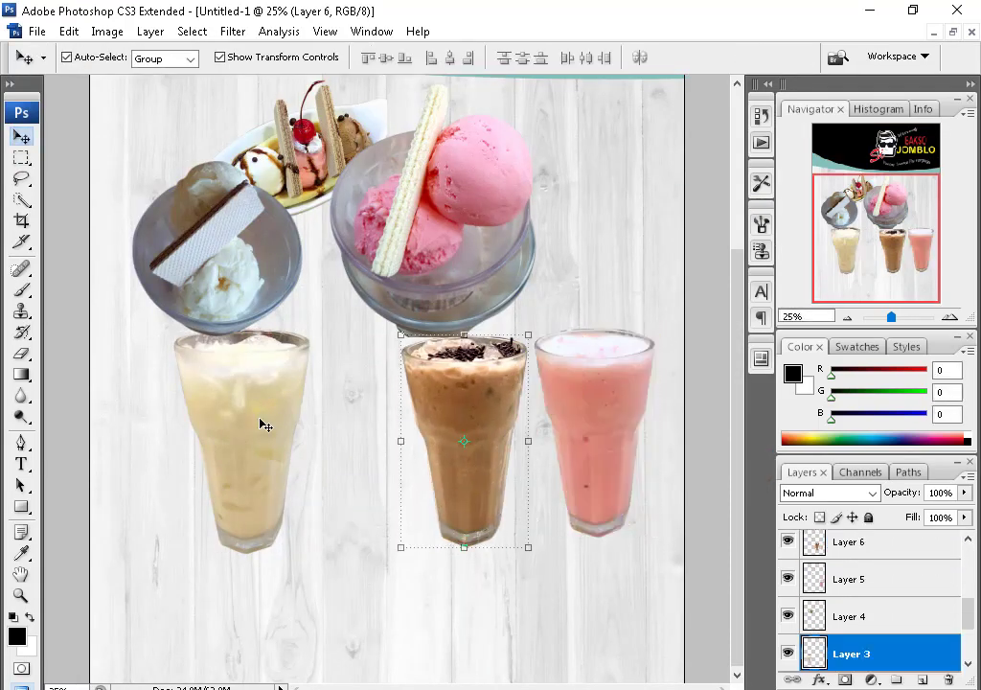
pyautogui.moveTo(263, 422); pyautogui.dragTo(318, 441)
pyautogui.moveTo(309, 523); pyautogui.dragTo(364, 522)
pyautogui.moveTo(385, 449); pyautogui.dragTo(309, 449)
pyautogui.moveTo(482, 470); pyautogui.dragTo(449, 471)
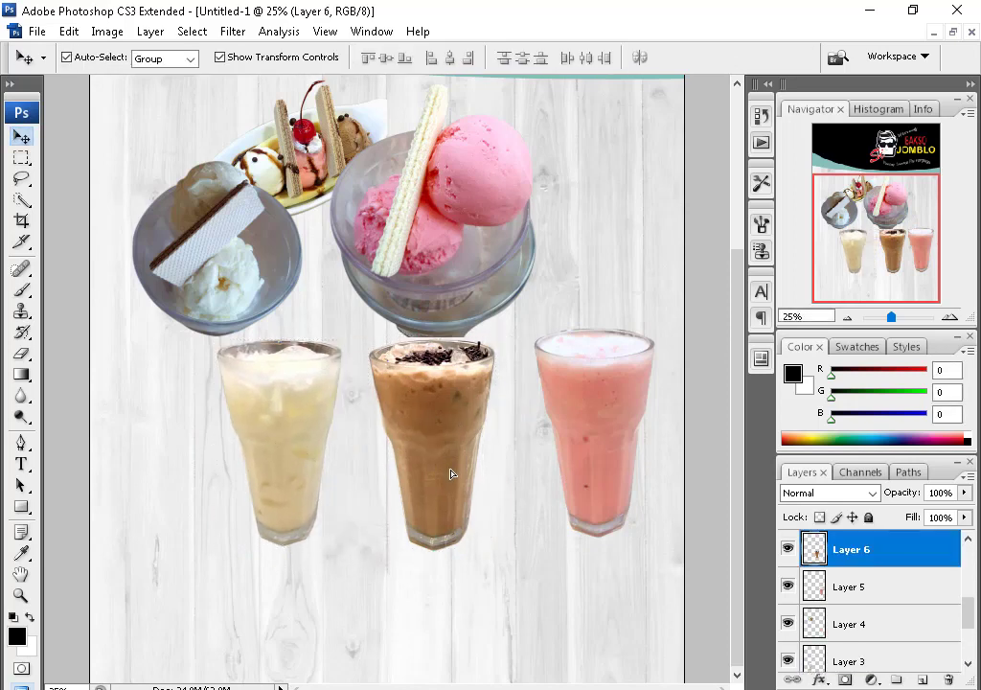
pyautogui.moveTo(616, 413); pyautogui.dragTo(611, 413)
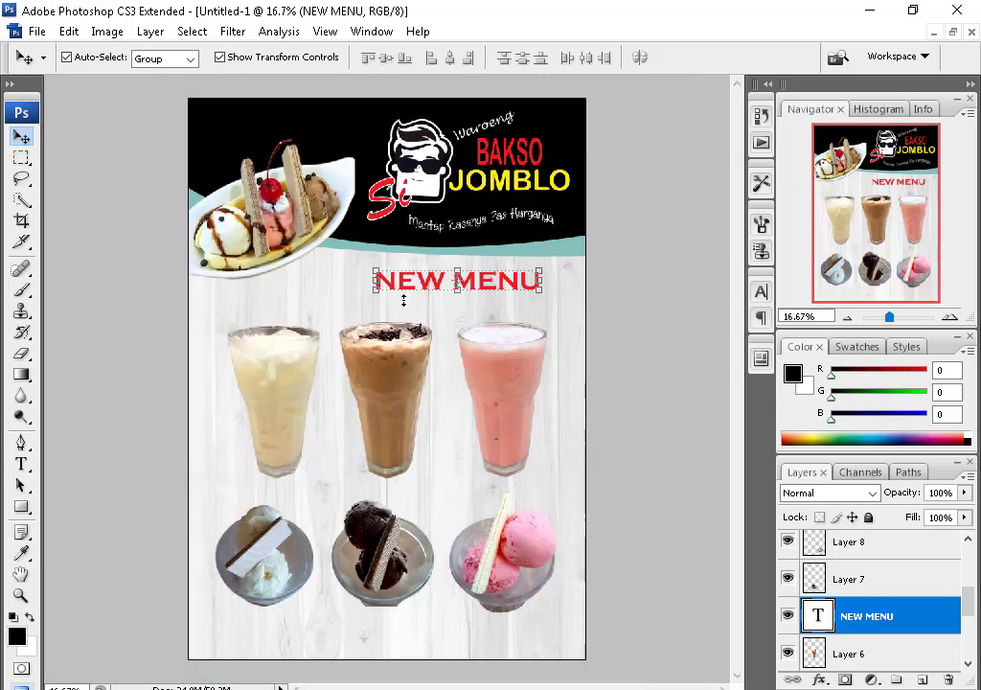
# - Give the NEW MENU title a script font, trying Admiration Pains then Autumn in November
pyautogui.click(325, 459)
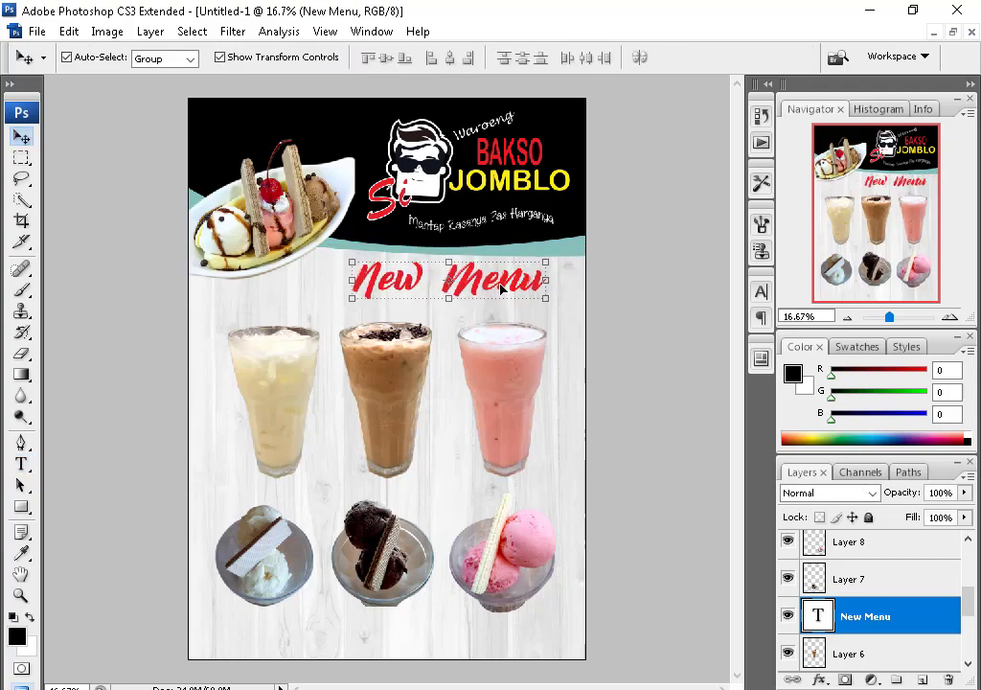
pyautogui.click(199, 58)
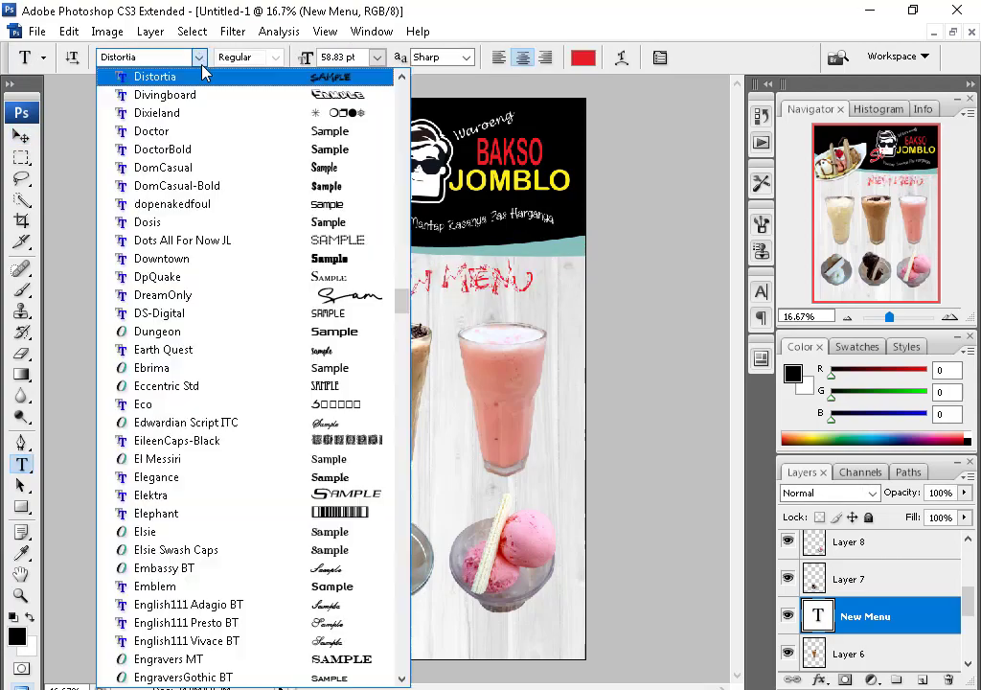
pyautogui.moveTo(401, 307)
pyautogui.mouseDown()
pyautogui.moveTo(400, 403)
pyautogui.moveTo(400, 81)
pyautogui.mouseUp()
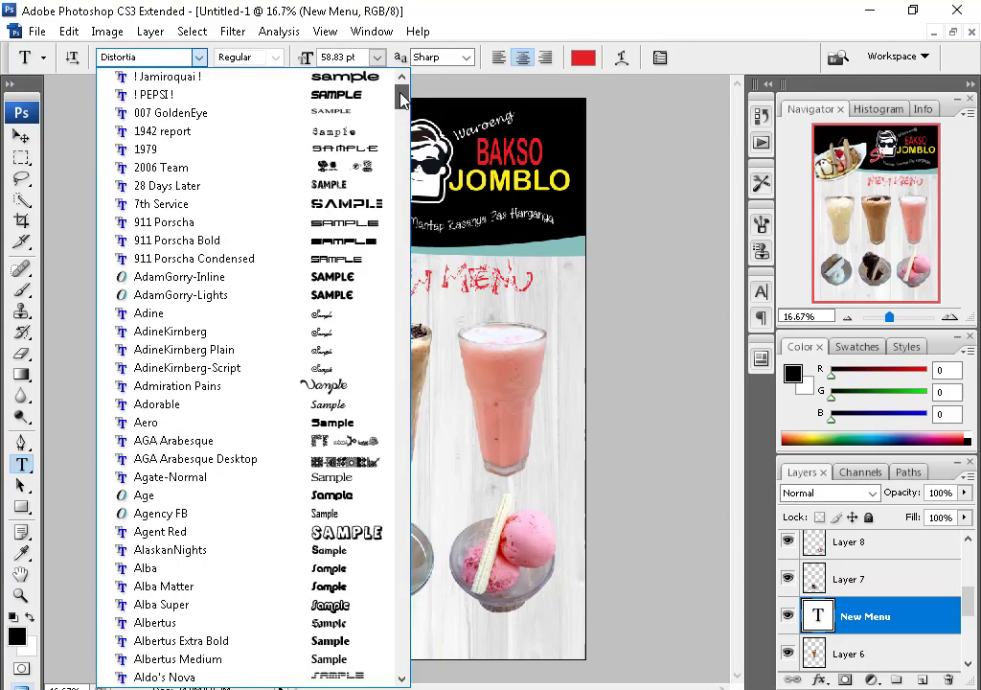
pyautogui.click(181, 385)
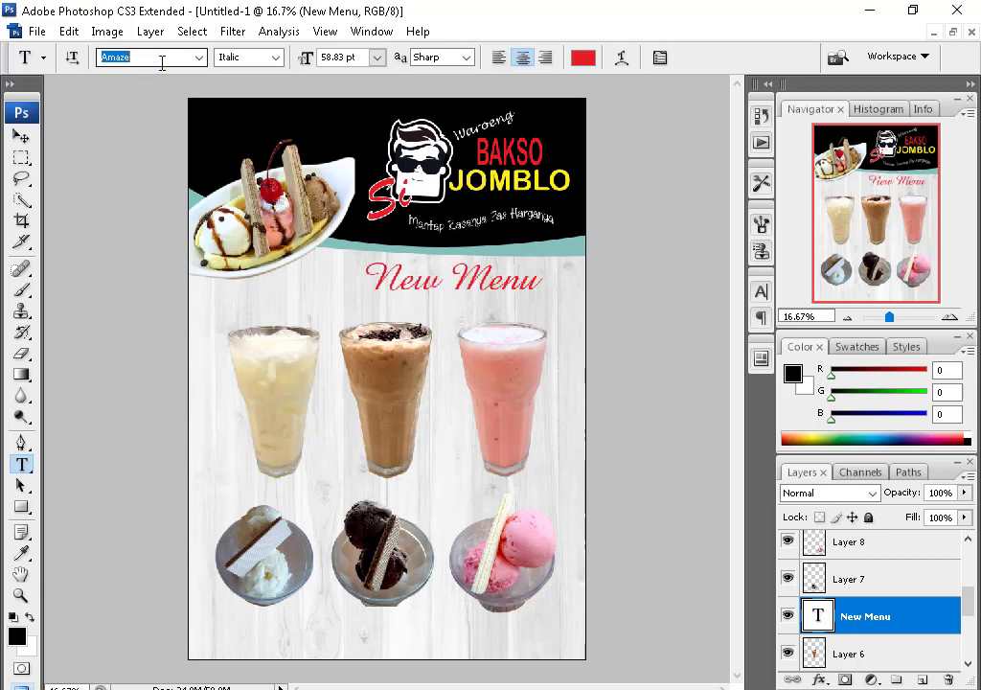
pyautogui.click(199, 57)
pyautogui.click(365, 632)
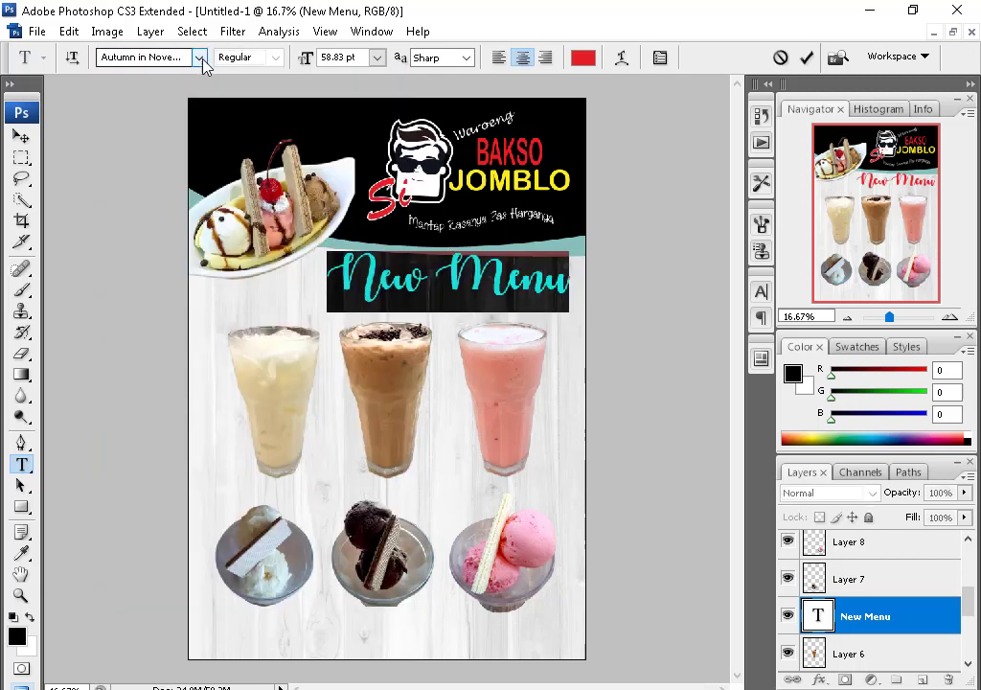
# - Raise the drinks row and ice cream bowls, levelling the glasses
pyautogui.click(438, 354)
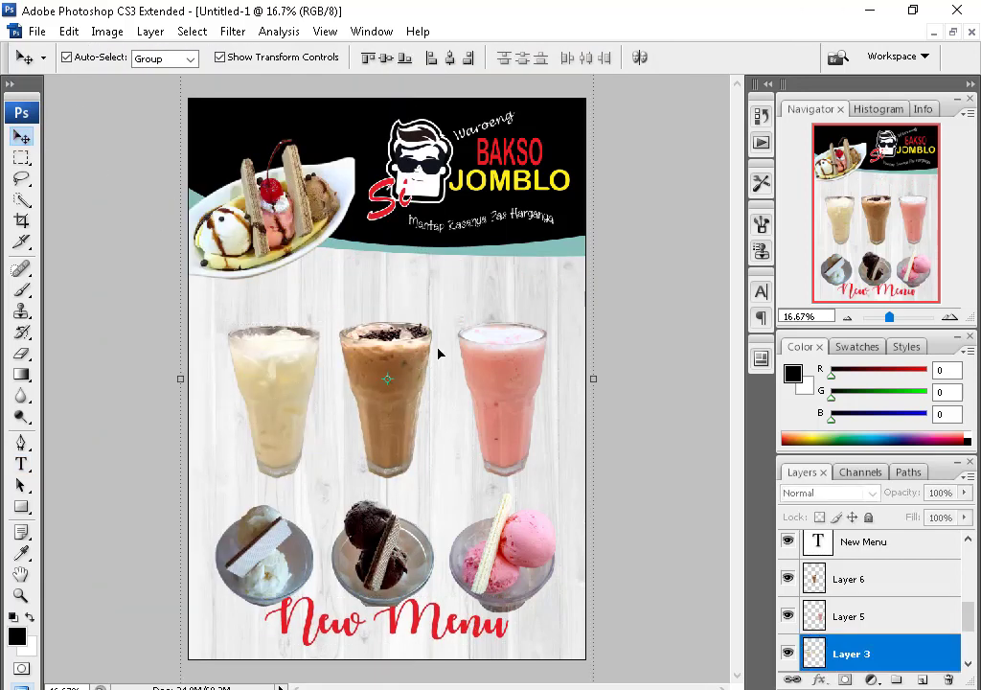
pyautogui.moveTo(285, 374); pyautogui.dragTo(285, 350)
pyautogui.moveTo(287, 575); pyautogui.dragTo(287, 560)
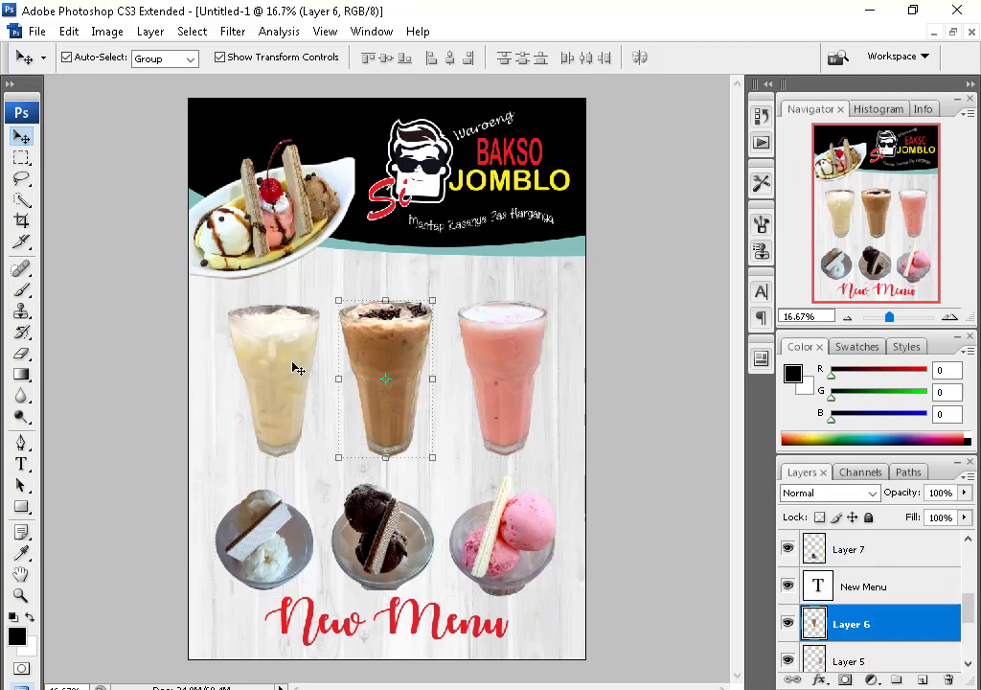
pyautogui.moveTo(499, 415); pyautogui.dragTo(499, 396)
pyautogui.keyDown('shift'); pyautogui.click(499, 395); pyautogui.keyUp('shift')
# - Reposition the New Menu title at the bottom of the poster with Free Transform
pyautogui.press('f')
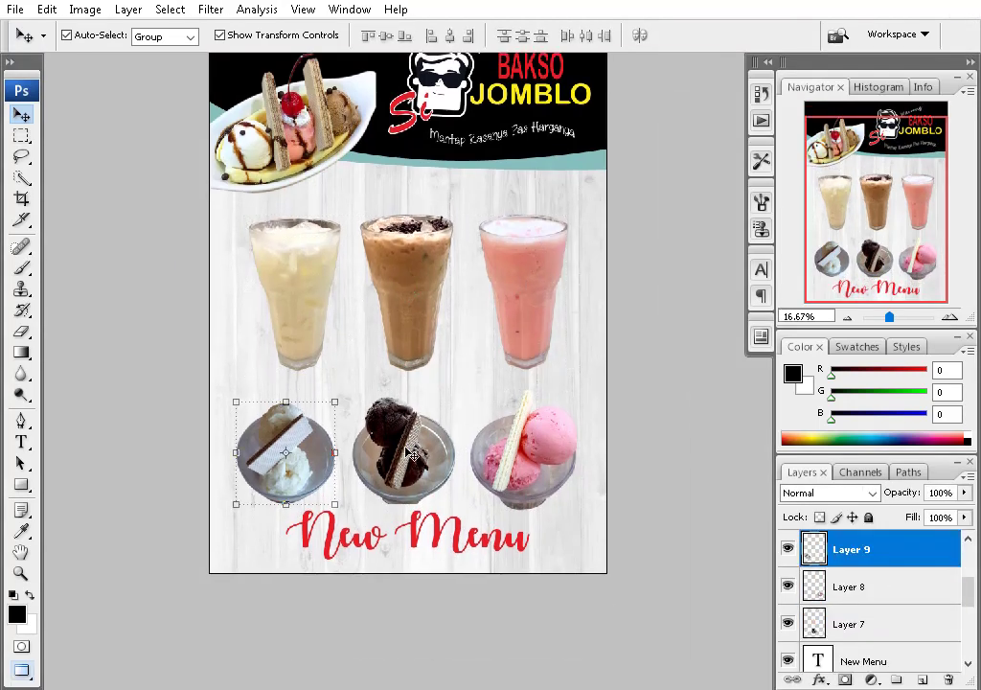
pyautogui.click(412, 546)
pyautogui.hotkey('ctrl', 't')
pyautogui.press('Return')
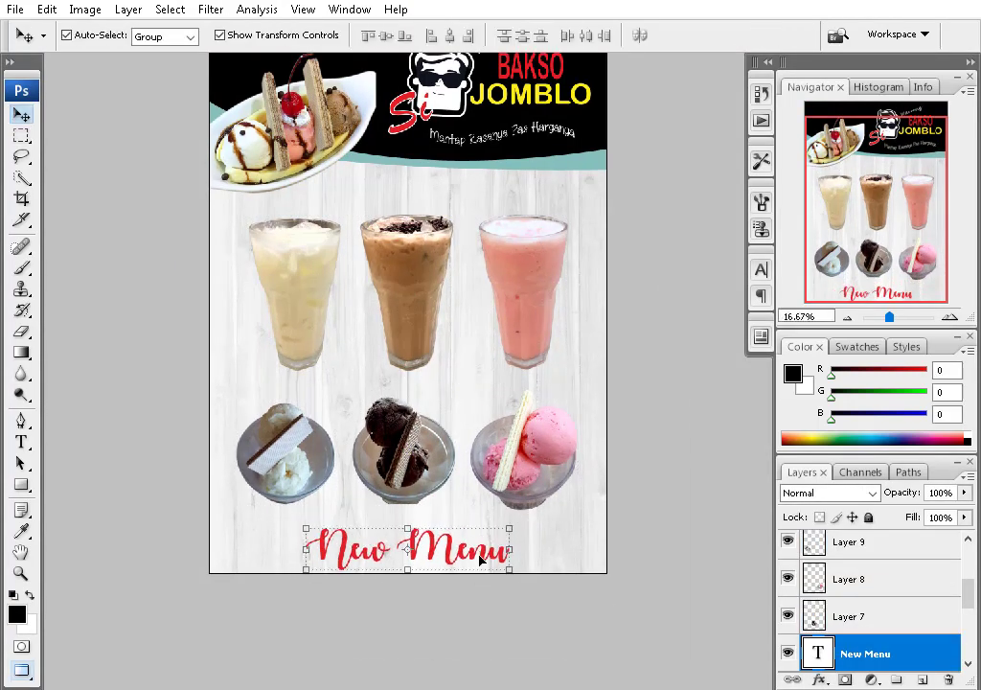
# - Browse Downloads in File Explorer to the Black Friday file 449591-PF1DXI-881.ai
pyautogui.click(306, 603)
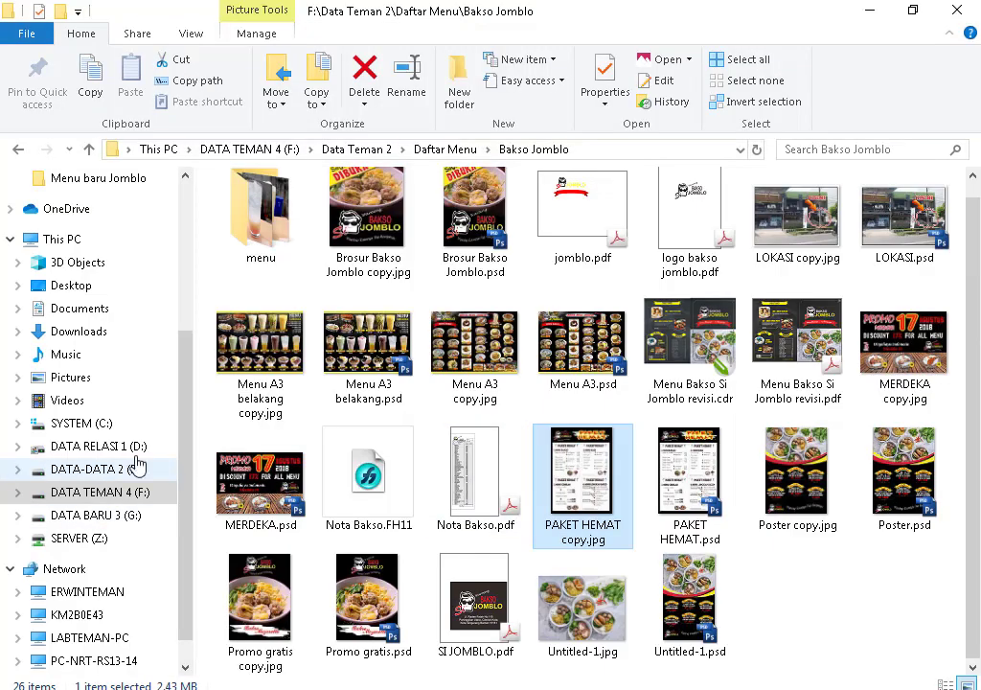
pyautogui.click(78, 330)
pyautogui.scroll(-5, 537, 412)
pyautogui.scroll(-2, 537, 412)
pyautogui.scroll(5, 540, 416)
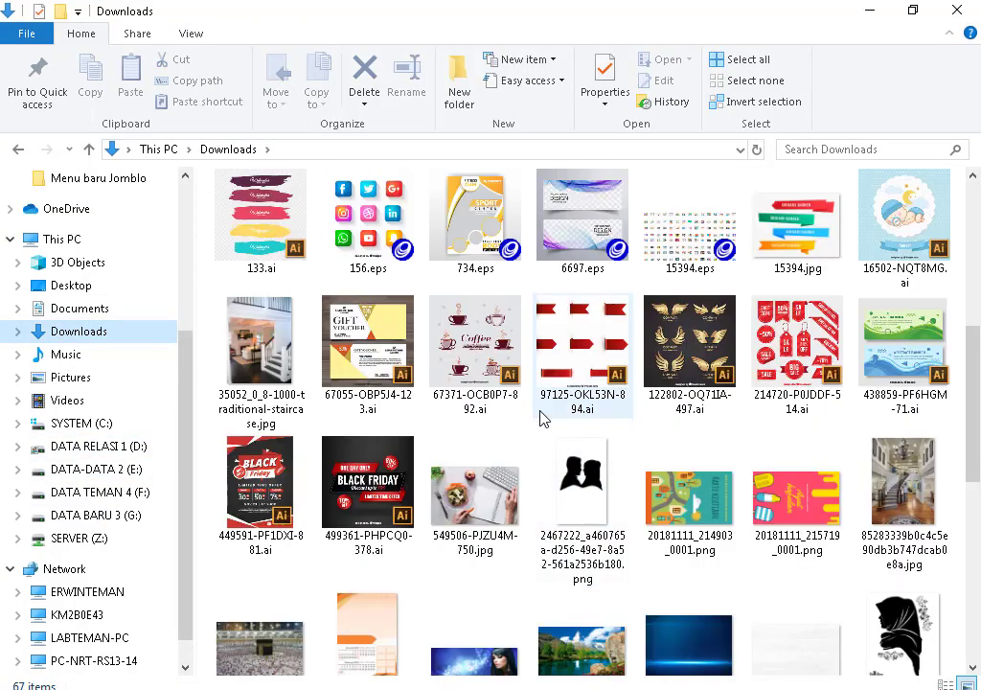
pyautogui.scroll(-5, 498, 441)
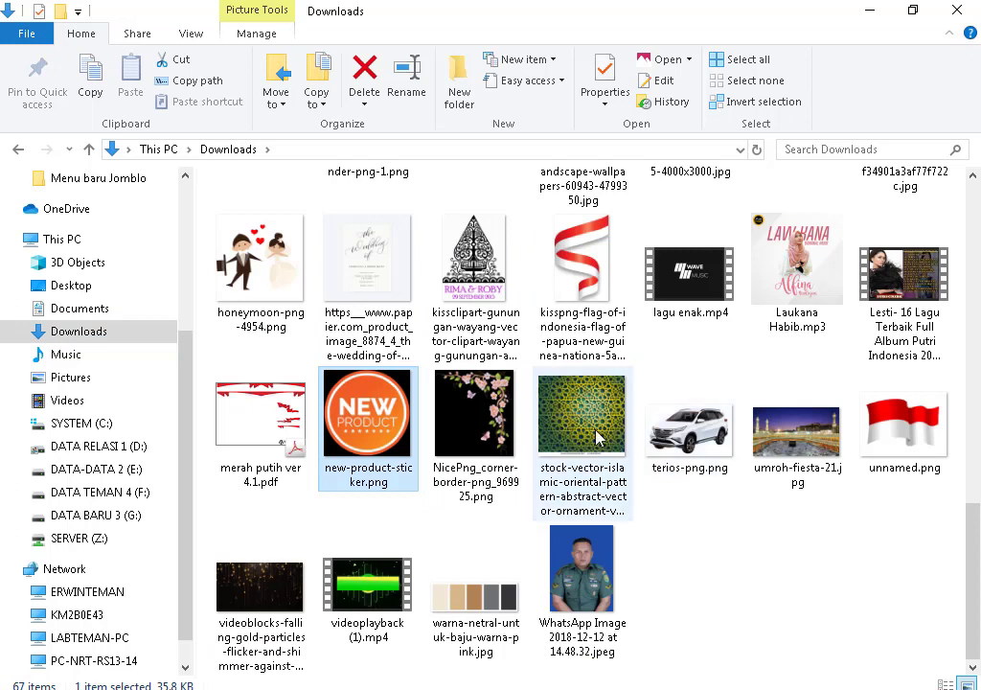
pyautogui.scroll(3, 561, 436)
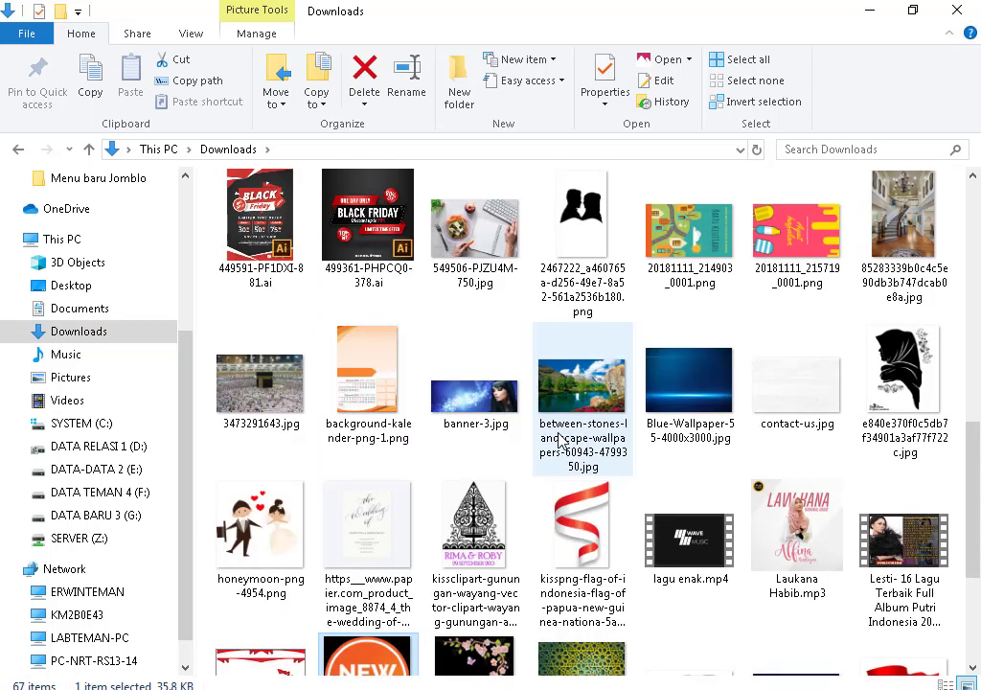
pyautogui.click(259, 215)
pyautogui.scroll(6, 651, 527)
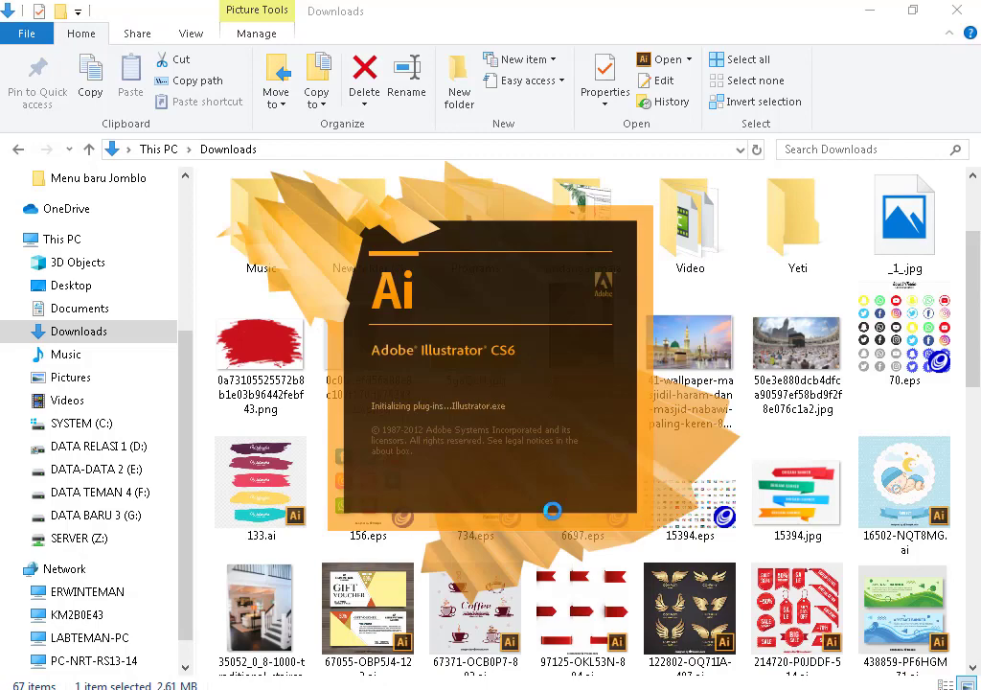
# - Draw a circle over the drinks with the Ellipse Tool and nudge it into place
pyautogui.click(583, 393)
pyautogui.hotkey('ctrl', '+')
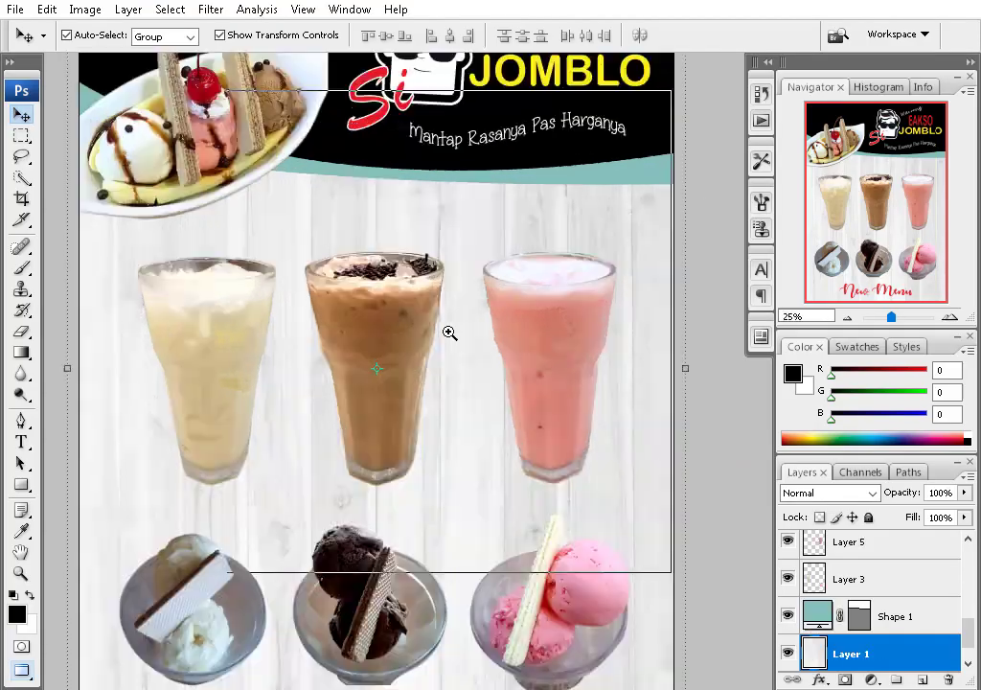
pyautogui.hotkey('ctrl', '+')
pyautogui.moveTo(21, 484); pyautogui.dragTo(95, 519)
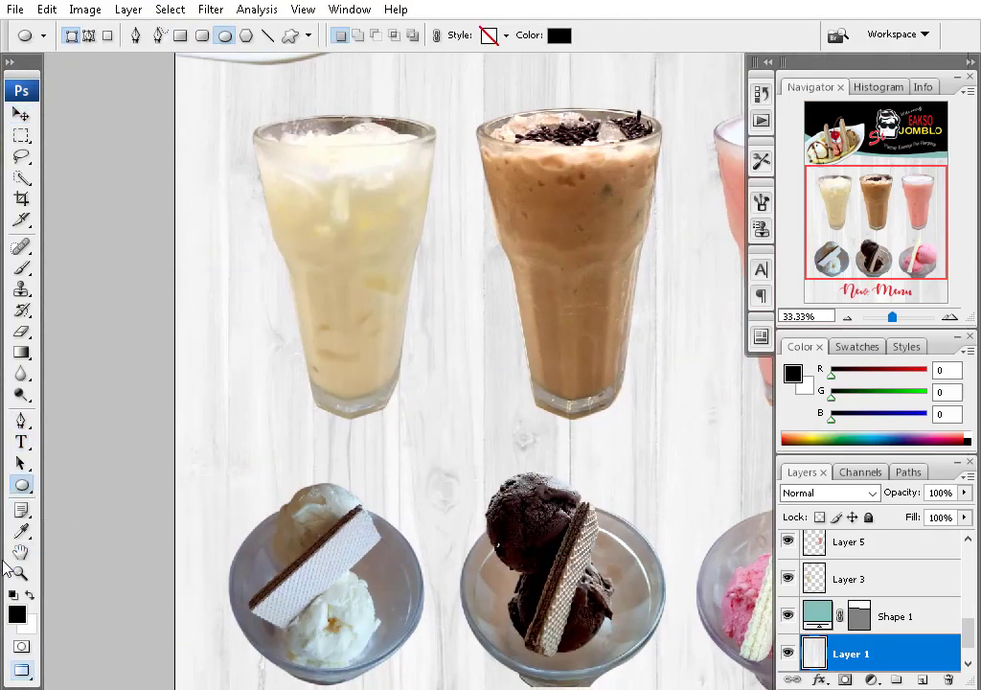
pyautogui.moveTo(239, 316); pyautogui.dragTo(396, 435)
pyautogui.moveTo(269, 402); pyautogui.dragTo(409, 353)
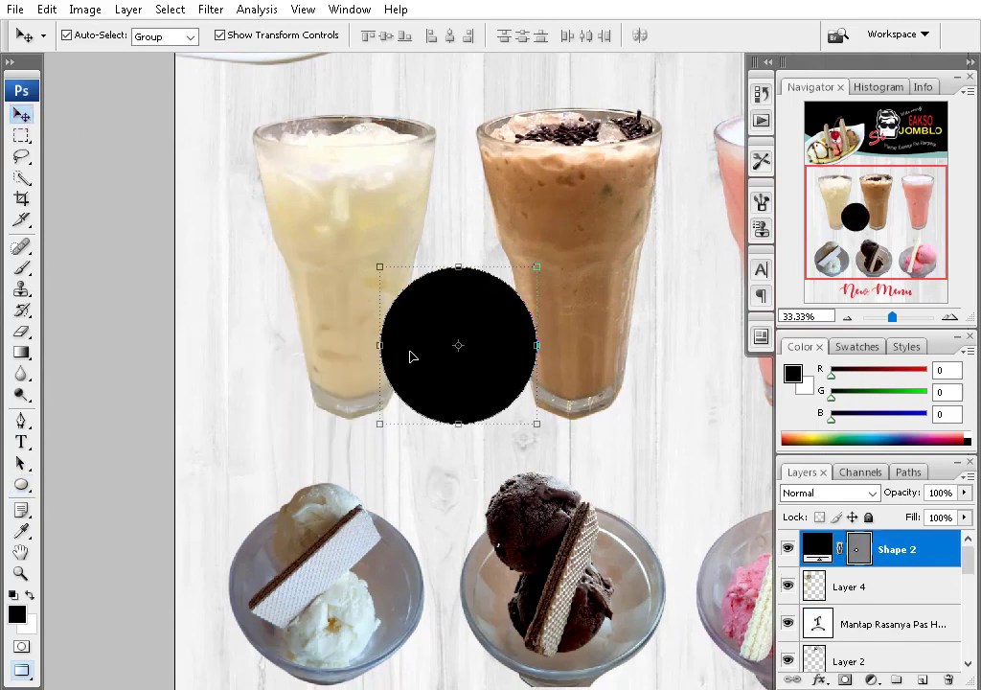
# - Try a radial Gradient Overlay on the circle, then cancel it
pyautogui.click(818, 678)
pyautogui.click(623, 621)
pyautogui.click(728, 235)
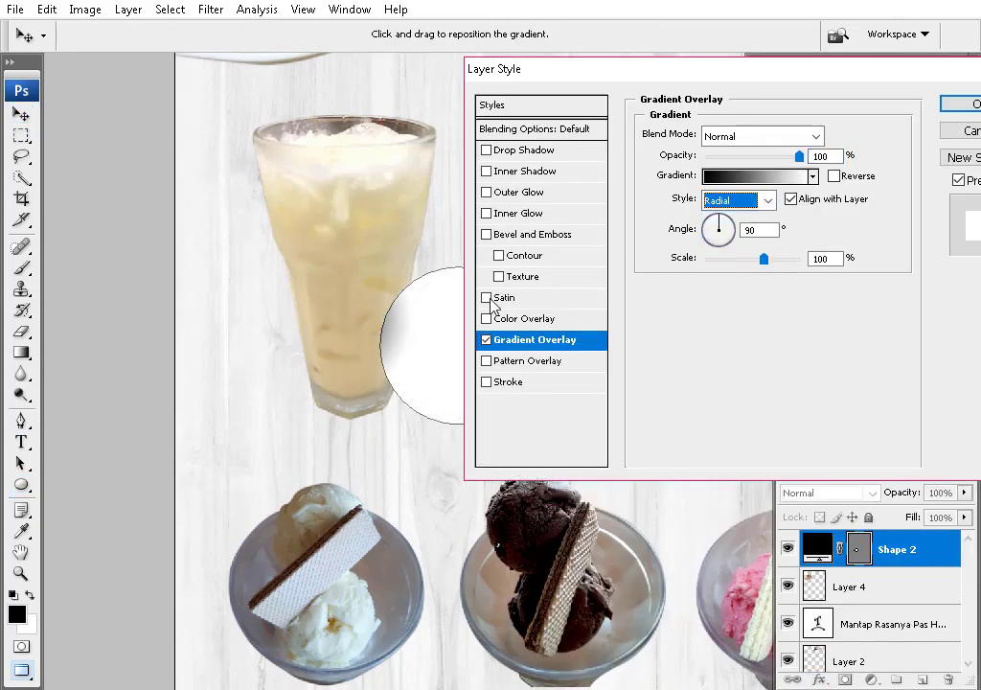
pyautogui.press('Escape')
pyautogui.hotkey('ctrl', 'z')
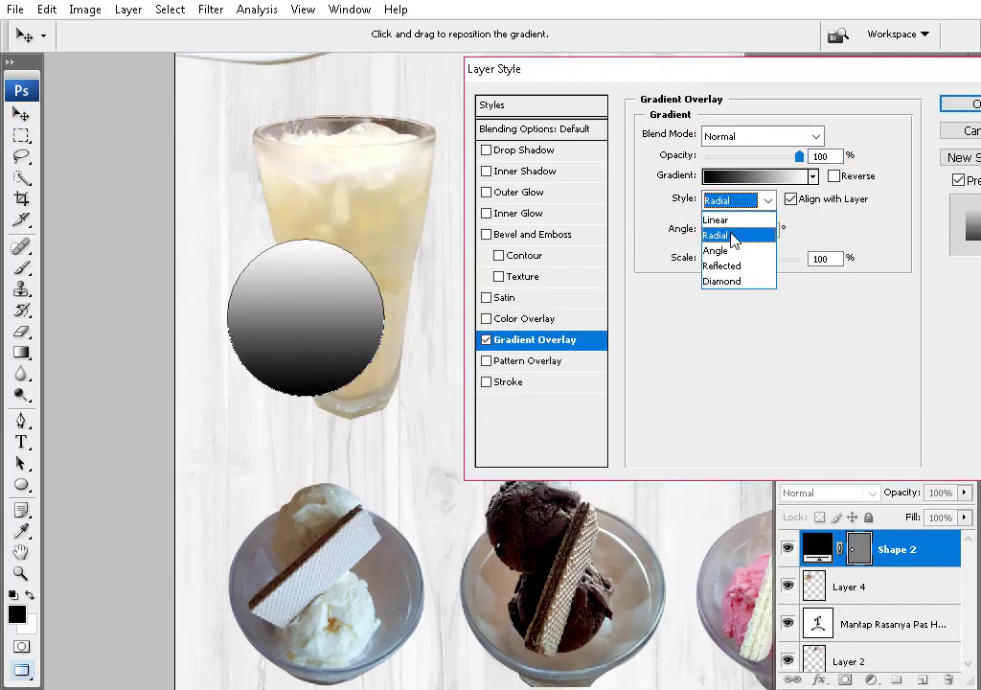
# - Set the Gradient Overlay to Radial with Reverse ticked and pick an orange stop colour
pyautogui.click(731, 235)
pyautogui.click(834, 176)
pyautogui.click(741, 176)
pyautogui.click(398, 488)
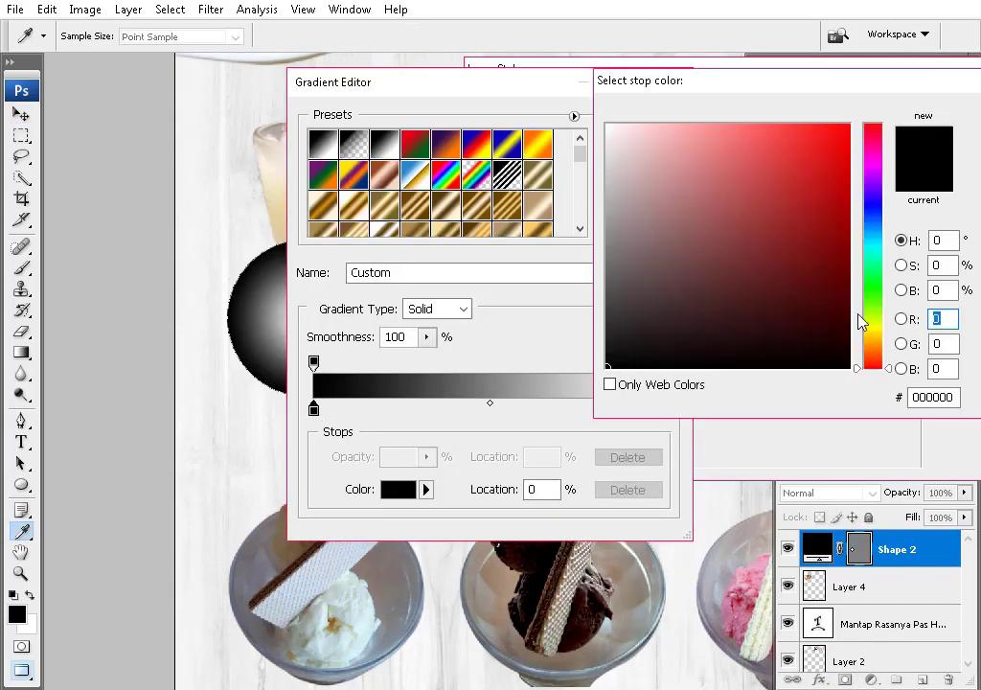
pyautogui.click(872, 355)
pyautogui.click(812, 173)
pyautogui.click(828, 166)
# - Try purple and cyan shades for the gradient stop colour
pyautogui.click(810, 138)
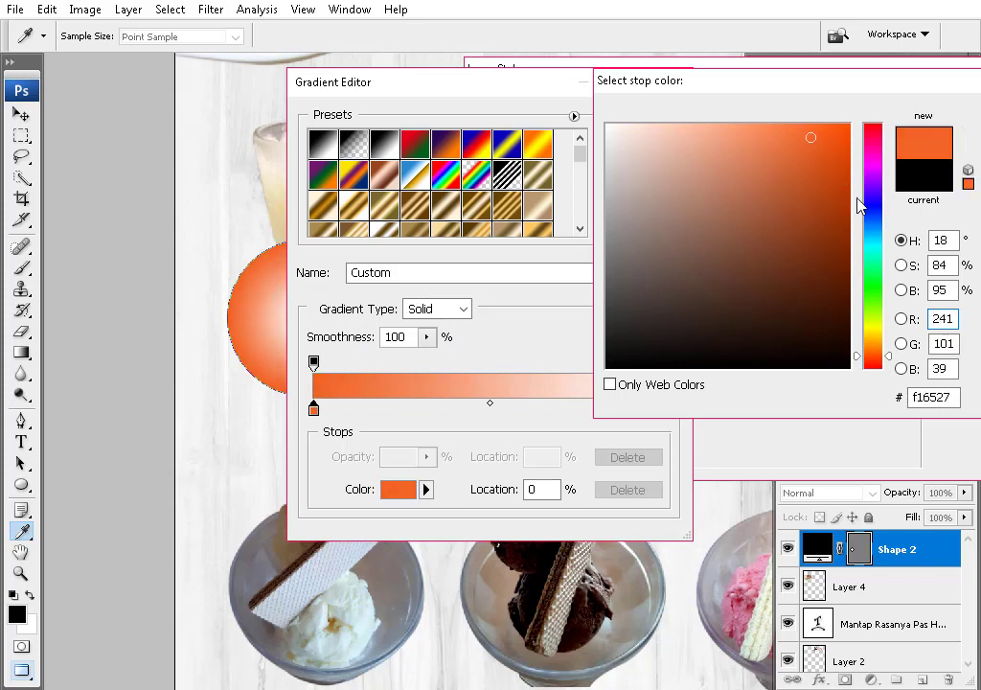
pyautogui.moveTo(872, 204); pyautogui.dragTo(871, 340)
pyautogui.click(817, 247)
pyautogui.click(871, 160)
pyautogui.moveTo(876, 195)
pyautogui.mouseDown()
pyautogui.moveTo(872, 241)
pyautogui.moveTo(872, 142)
pyautogui.mouseUp()
pyautogui.click(780, 197)
pyautogui.click(764, 153)
# - Settle on a soft orange stop colour and confirm the gradient overlay
pyautogui.click(810, 154)
pyautogui.click(835, 168)
pyautogui.click(872, 344)
pyautogui.click(876, 364)
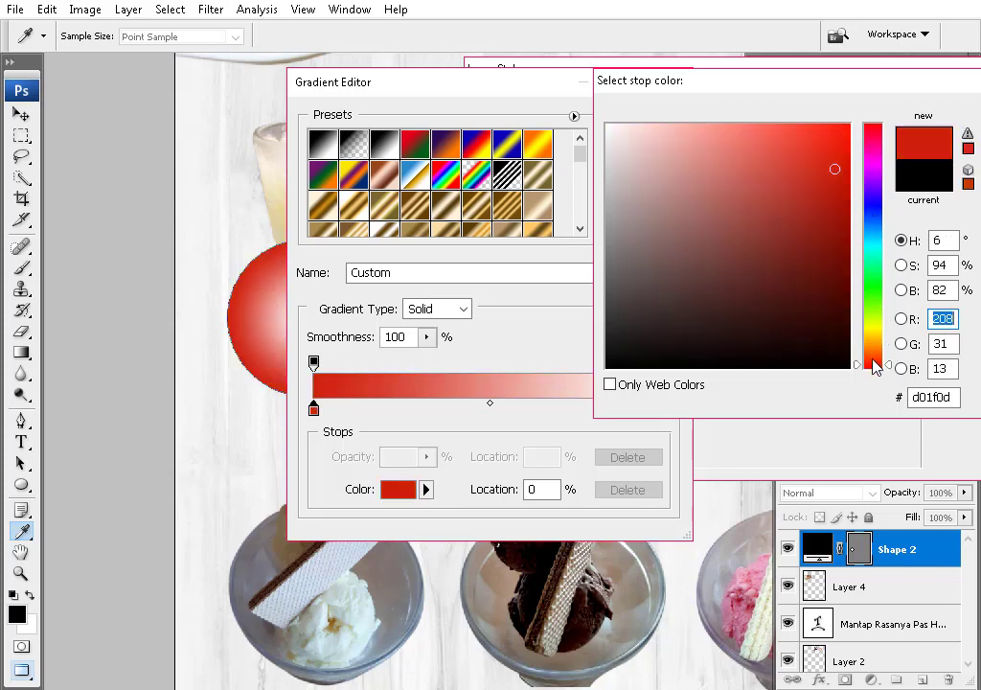
pyautogui.moveTo(877, 364); pyautogui.dragTo(876, 356)
pyautogui.click(792, 149)
pyautogui.click(877, 342)
pyautogui.click(878, 352)
pyautogui.press('Return')
pyautogui.press('Return')
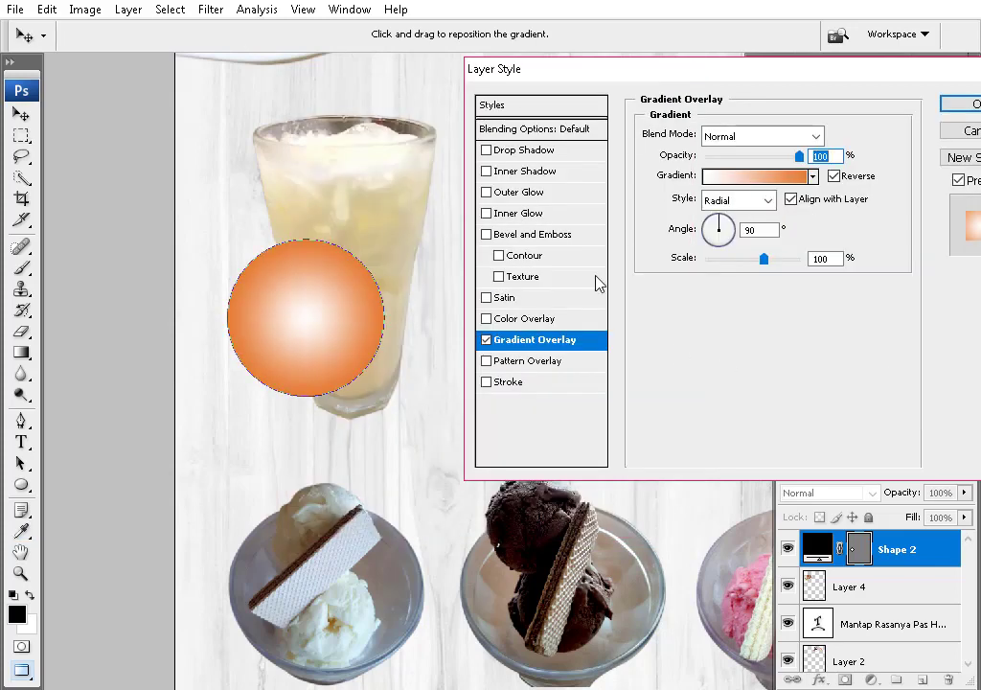
pyautogui.press('Return')
# - Move the orange gradient circle to the right
pyautogui.press('v')
pyautogui.moveTo(330, 308); pyautogui.dragTo(555, 341)
pyautogui.rightClick(26, 491)
pyautogui.click(95, 465)
# - Draw the thin ring shape from the custom shape presets
pyautogui.click(386, 35)
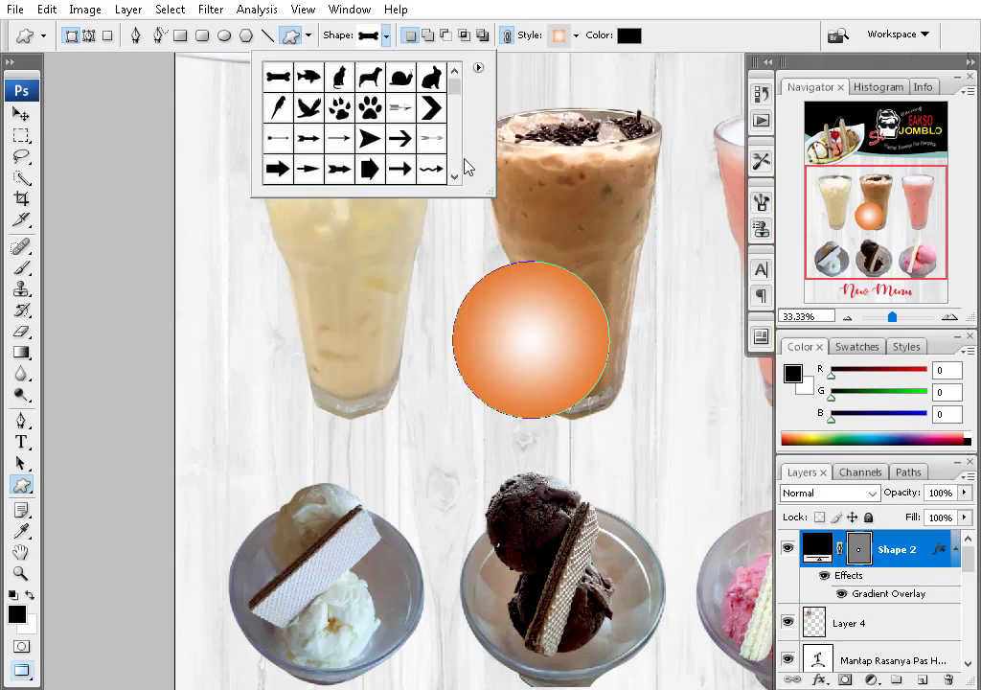
pyautogui.moveTo(467, 188); pyautogui.dragTo(511, 346)
pyautogui.scroll(-3, 464, 258)
pyautogui.scroll(-5, 465, 257)
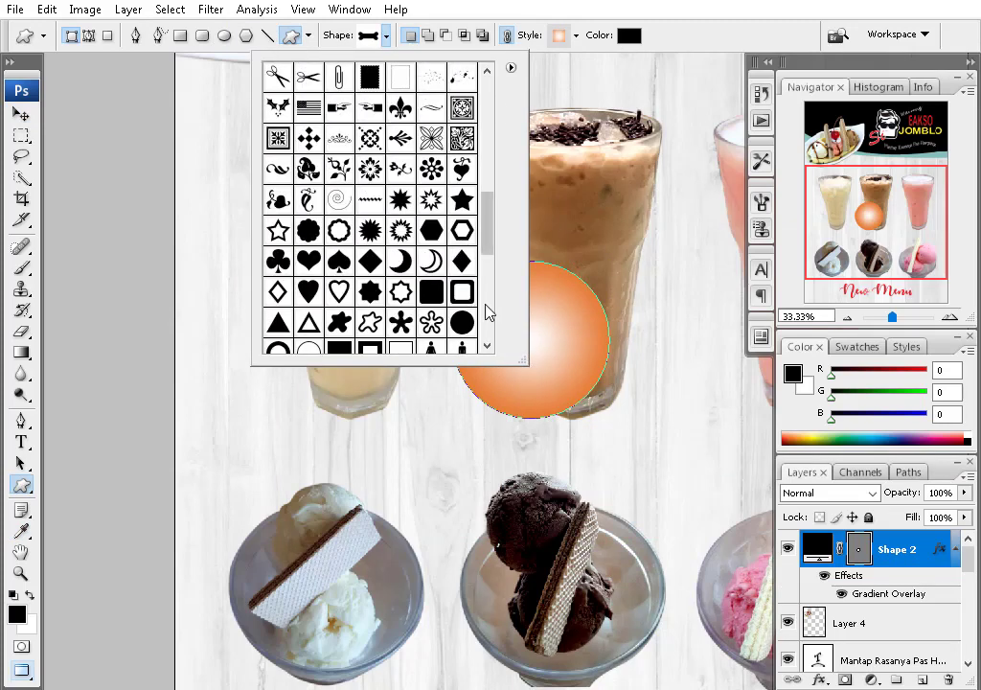
pyautogui.scroll(-2, 485, 311)
pyautogui.doubleClick(309, 288)
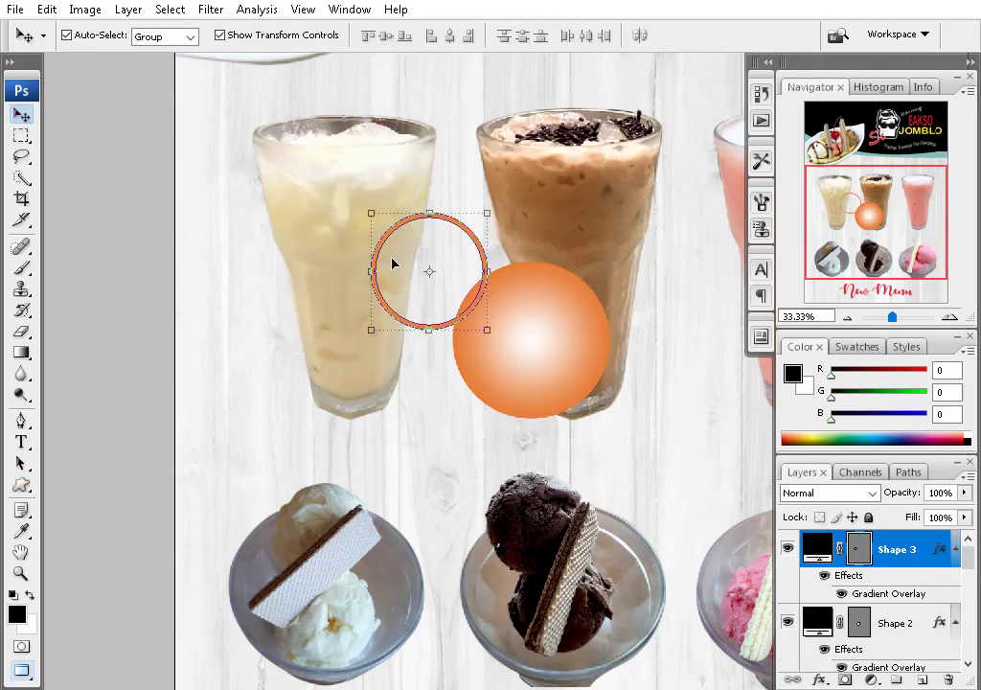
# - Align the ring to the centre of the orange ball horizontally and vertically
pyautogui.click(393, 263)
pyautogui.click(443, 217)
pyautogui.keyDown('shift'); pyautogui.click(545, 296); pyautogui.keyUp('shift')
pyautogui.click(447, 35)
pyautogui.click(382, 36)
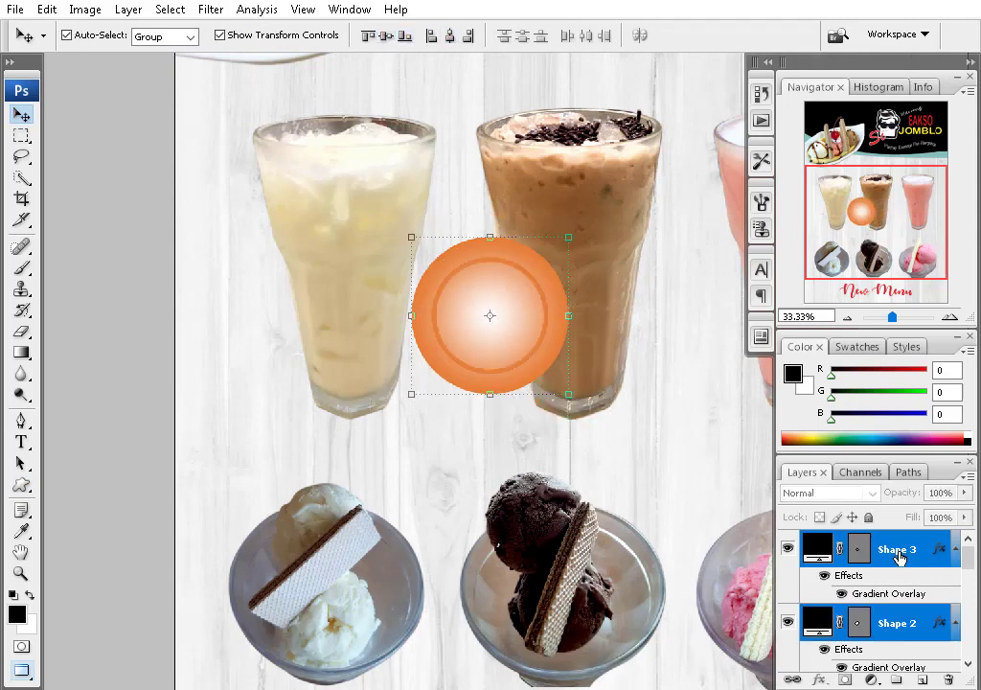
pyautogui.click(899, 551)
# - Enlarge the ring to the ball's edge and fill it white
pyautogui.scroll(3, 551, 328)
pyautogui.scroll(-2, 374, 234)
pyautogui.scroll(-1, 375, 234)
pyautogui.moveTo(575, 233); pyautogui.dragTo(564, 241)
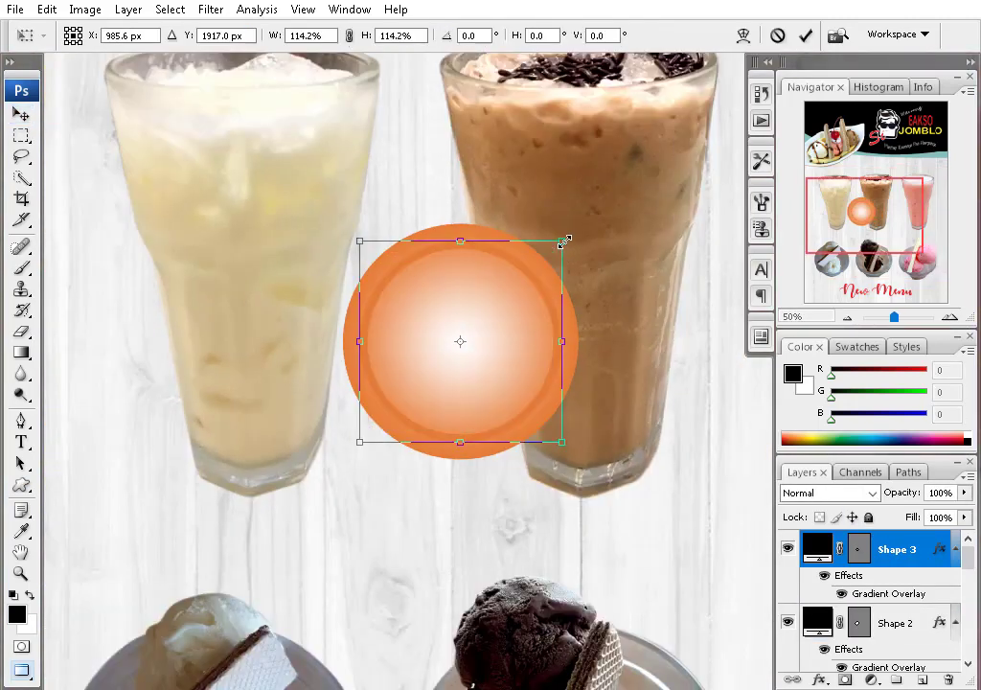
pyautogui.doubleClick(817, 548)
pyautogui.press('Return')
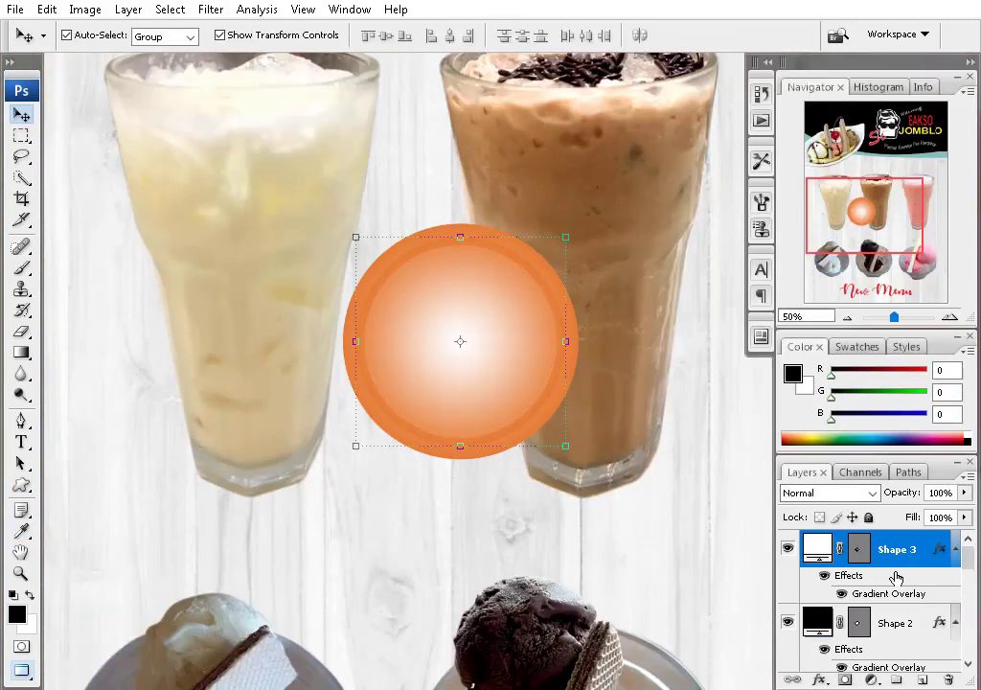
pyautogui.click(567, 237)
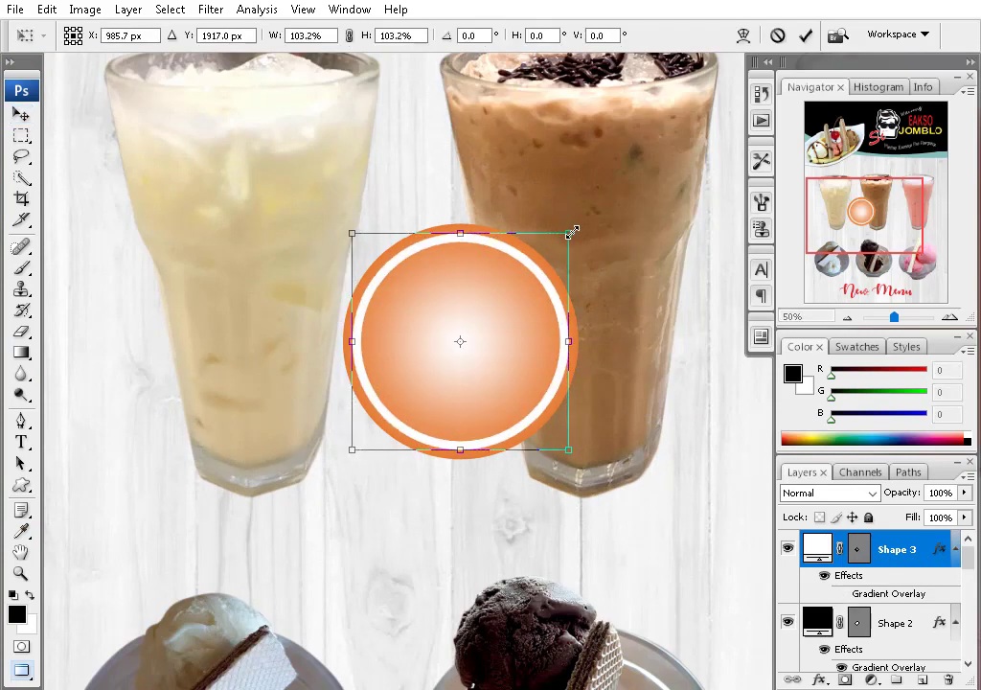
pyautogui.press('Return')
# - Scale the ring and ball together to 78.7% over the vanilla milkshake glass
pyautogui.hotkey('ctrl', '-')
pyautogui.hotkey('ctrl', 't')
pyautogui.moveTo(492, 313)
pyautogui.mouseDown()
pyautogui.moveTo(480, 326)
pyautogui.moveTo(485, 407)
pyautogui.mouseUp()
pyautogui.press('Return')
pyautogui.keyDown('ctrl'); pyautogui.click(452, 436); pyautogui.keyUp('ctrl')
# - Type the price 15.000 on the badge in smaller white text
pyautogui.click(381, 429)
pyautogui.write('15')
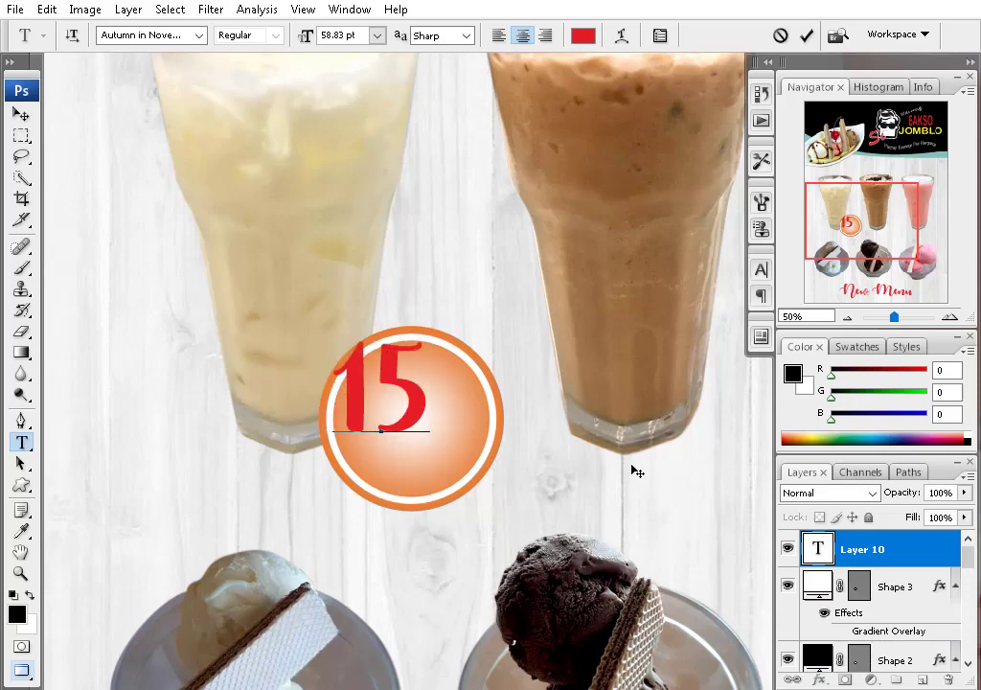
pyautogui.write('.000')
pyautogui.hotkey('ctrl', 'a')
pyautogui.hotkey('ctrl', 'shift', ',')
pyautogui.hotkey('ctrl', 'shift', ',')
pyautogui.hotkey('ctrl', 'shift', ',')
pyautogui.hotkey('ctrl', 'shift', ',')
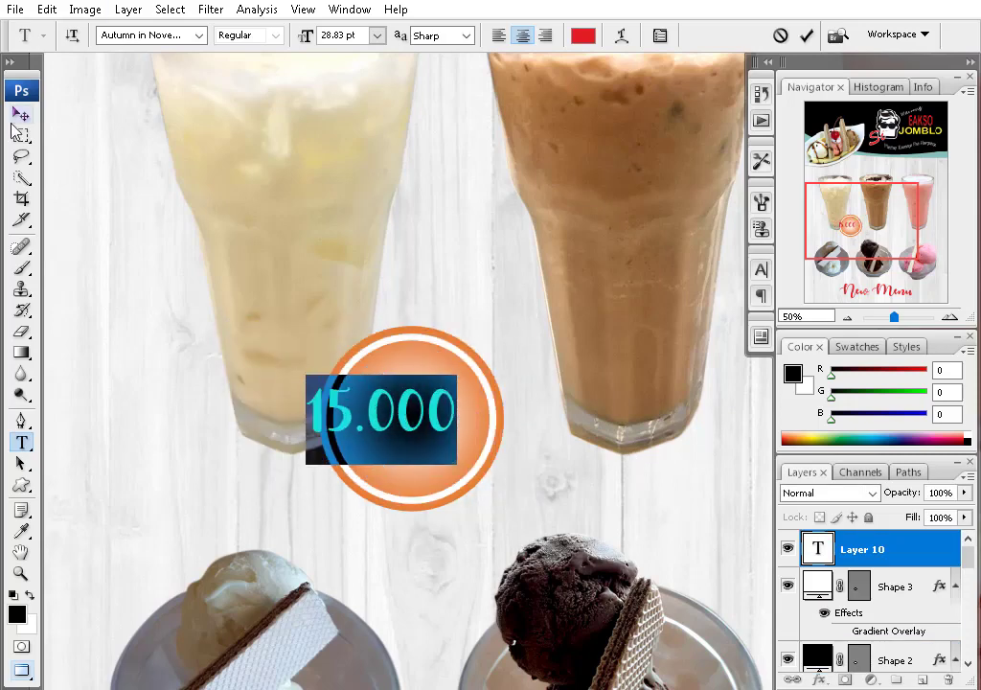
pyautogui.click(20, 114)
pyautogui.doubleClick(817, 549)
pyautogui.click(583, 35)
pyautogui.click(608, 124)
# - Add a Drop Shadow to the 15.000 price text
pyautogui.press('Return')
pyautogui.click(20, 114)
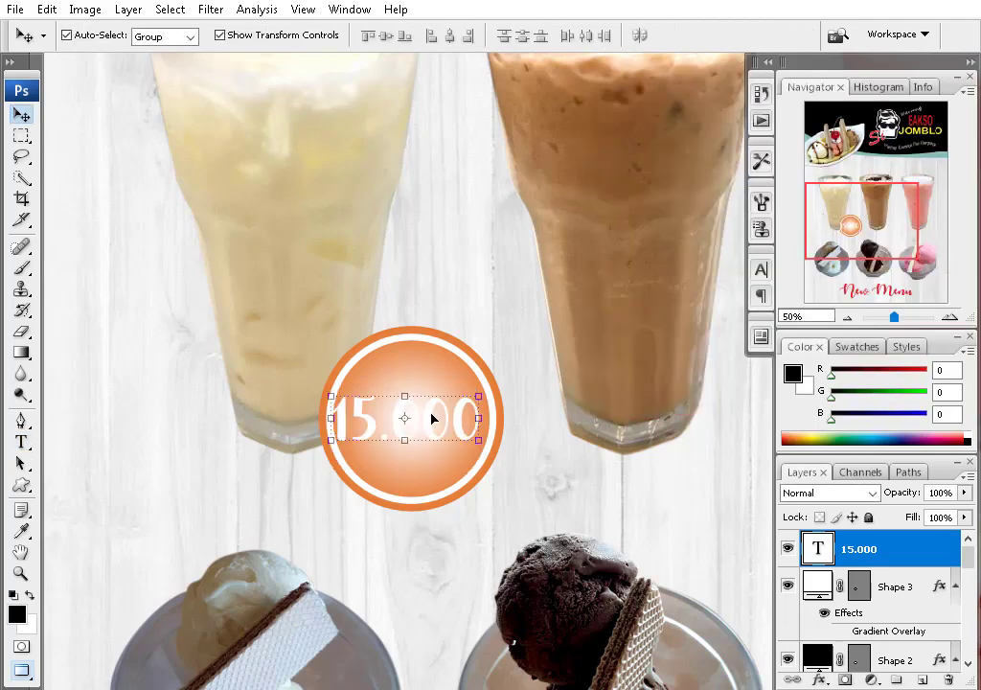
pyautogui.click(819, 679)
pyautogui.click(657, 477)
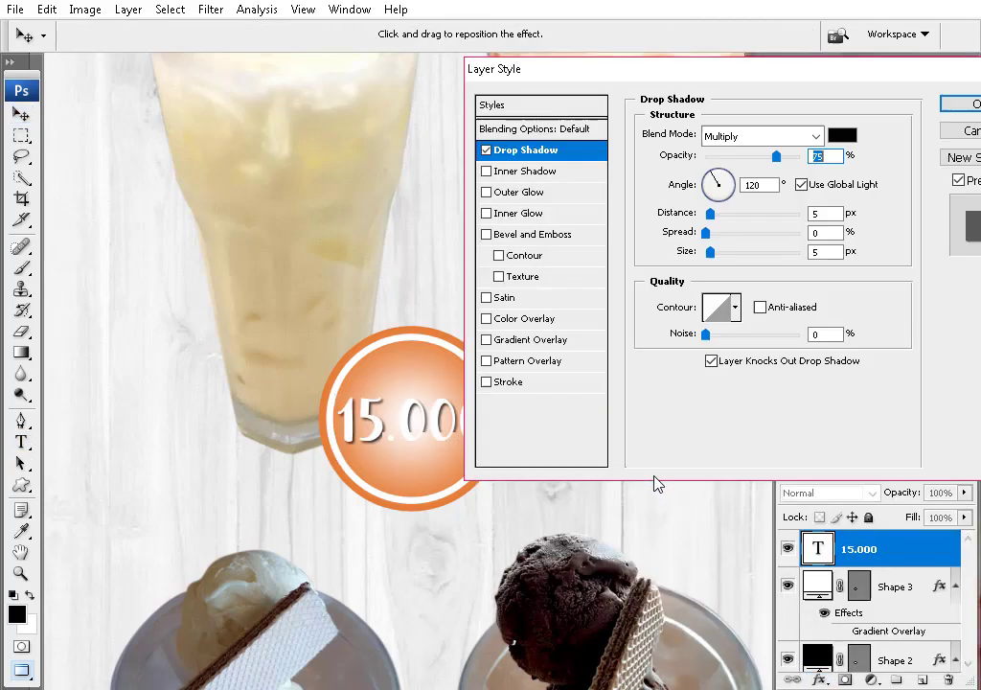
pyautogui.press('Return')
# - Switch to the WhatsApp Web chat in the browser
pyautogui.hotkey('alt', 'Tab')
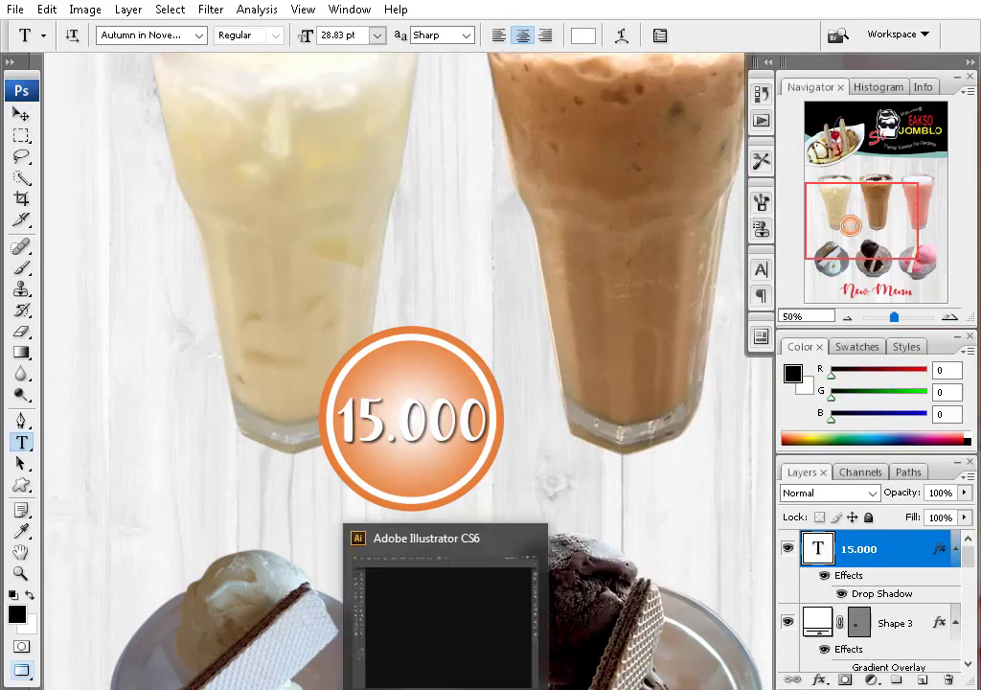
pyautogui.hotkey('alt', 'Tab')
pyautogui.hotkey('alt', 'Tab')
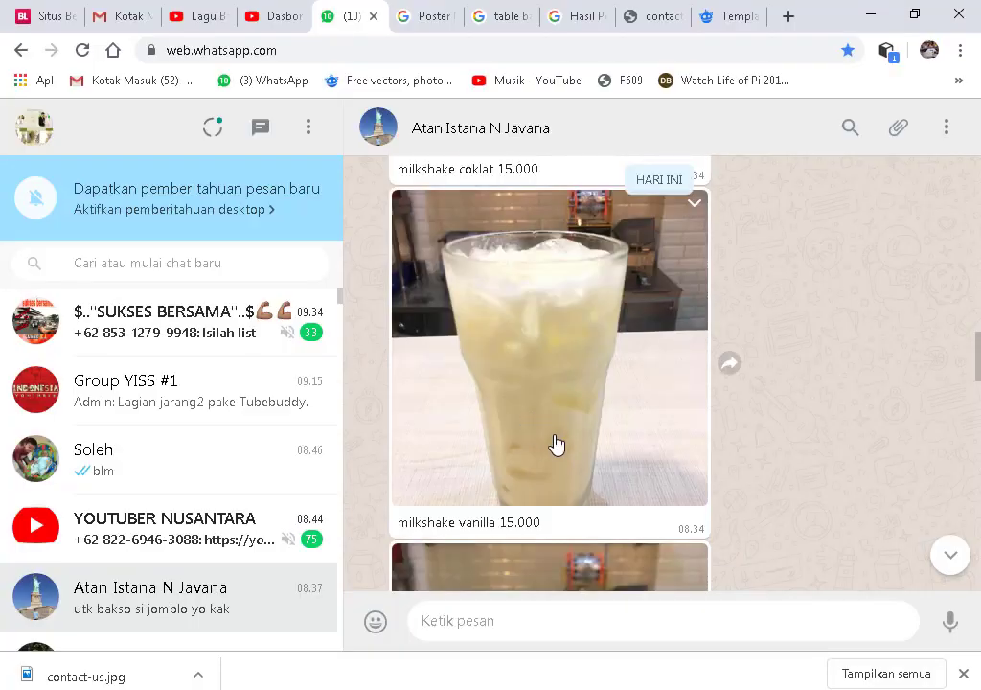
pyautogui.hotkey('alt', 'Tab')
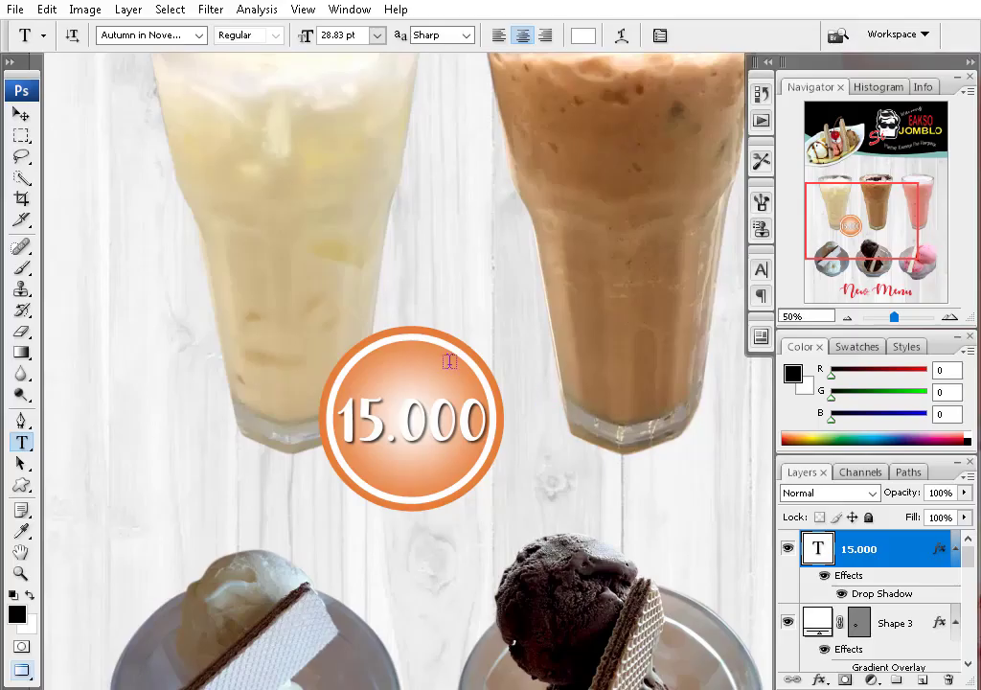
# - Paste 'milkshake vanilla' as a new text layer and place it near the badge
pyautogui.click(186, 414)
pyautogui.write('milkshake vanilla')
pyautogui.hotkey('ctrl', 'a')
pyautogui.click(583, 36)
pyautogui.press('Return')
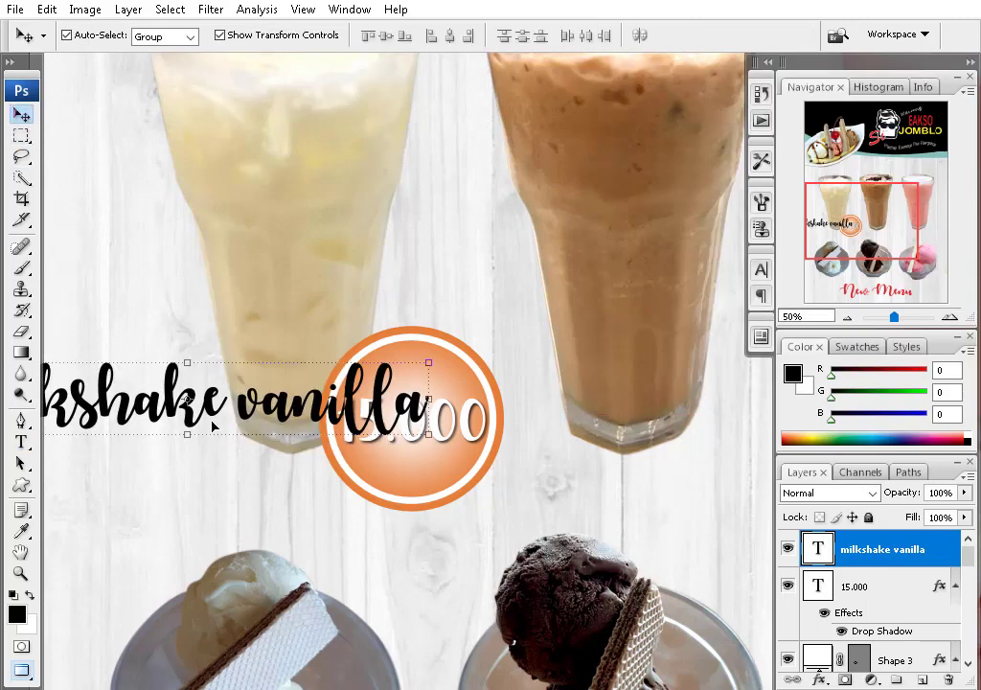
pyautogui.moveTo(287, 402); pyautogui.dragTo(469, 340)
pyautogui.click(390, 324)
# - Capitalise the name to 'Milkshake Vanilla' and commit the text
pyautogui.press('Return')
pyautogui.press('Home')
pyautogui.hotkey('shift', 'Right')
pyautogui.write('M')
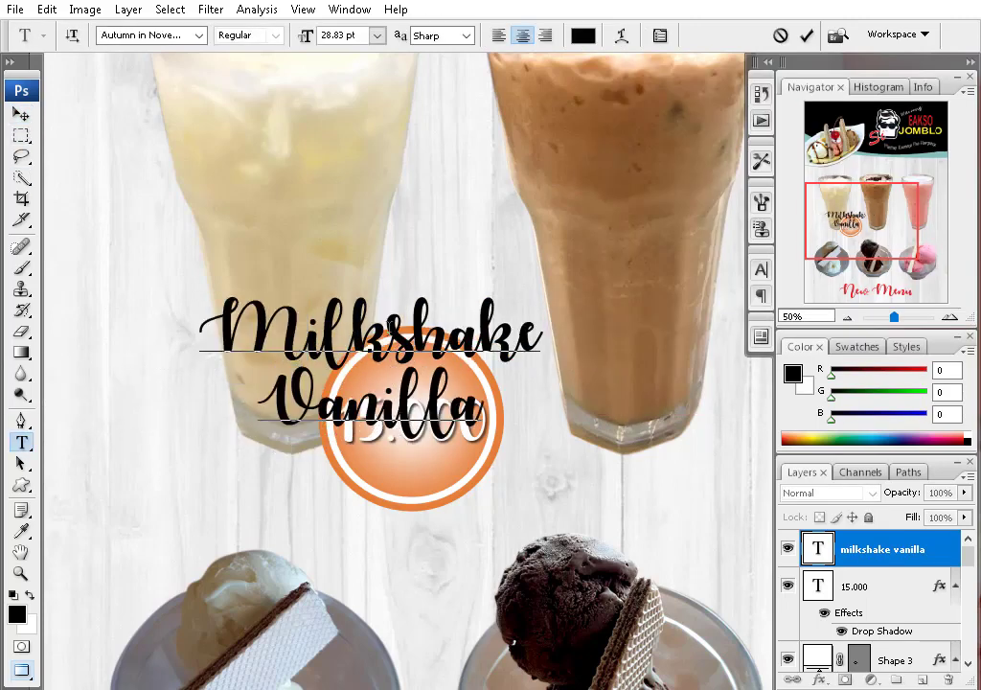
pyautogui.hotkey('ctrl', 'a')
pyautogui.click(21, 113)
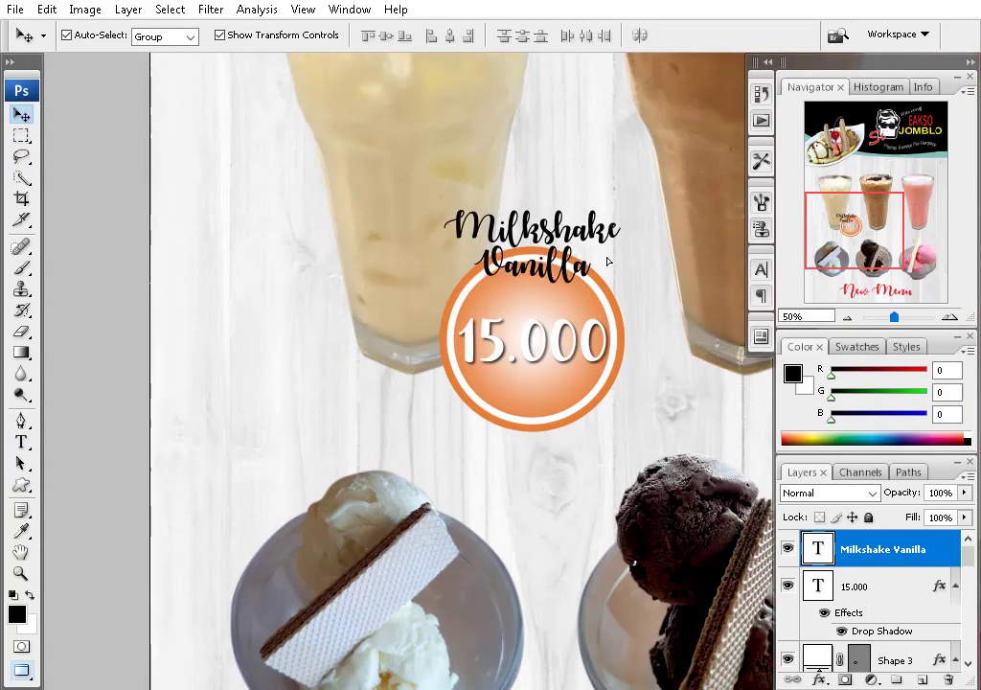
# - Edit the Milkshake Vanilla text and move it above the vanilla glass
pyautogui.hotkey('ctrl', '-')
pyautogui.press('f')
pyautogui.press('f')
pyautogui.press('f')
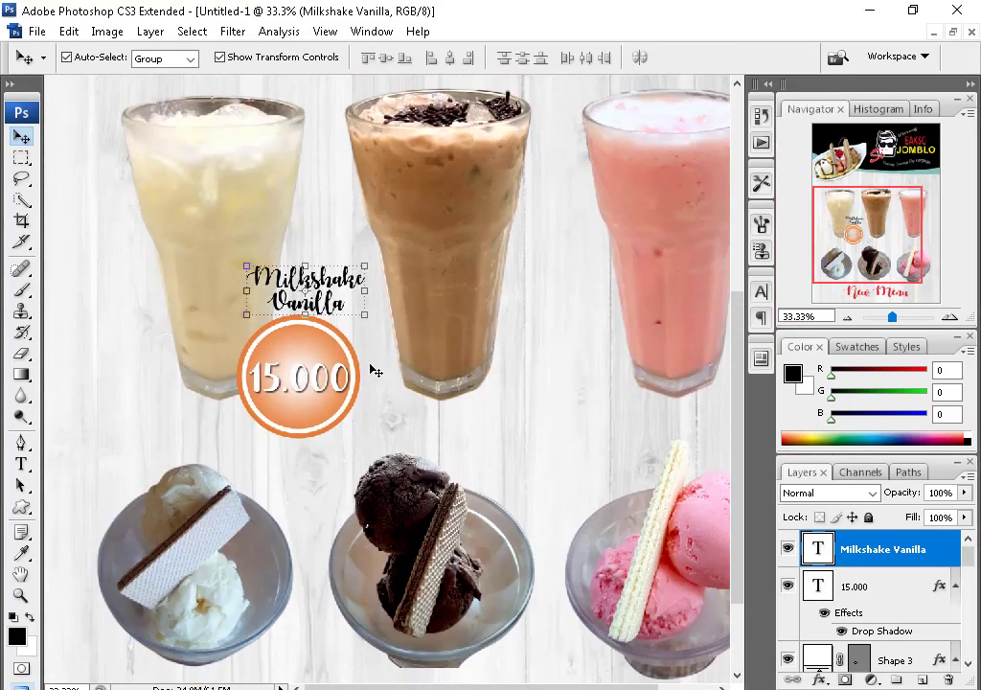
pyautogui.moveTo(340, 377); pyautogui.dragTo(154, 400)
pyautogui.hotkey('ctrl', '+')
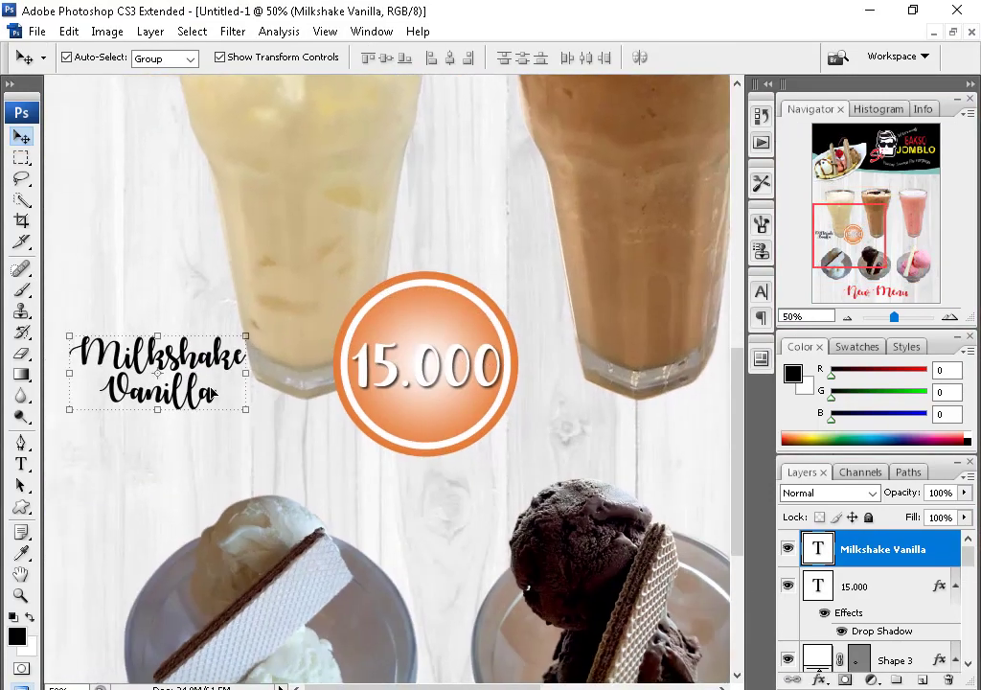
pyautogui.press('t')
pyautogui.click(191, 464)
pyautogui.hotkey('ctrl', 'Return')
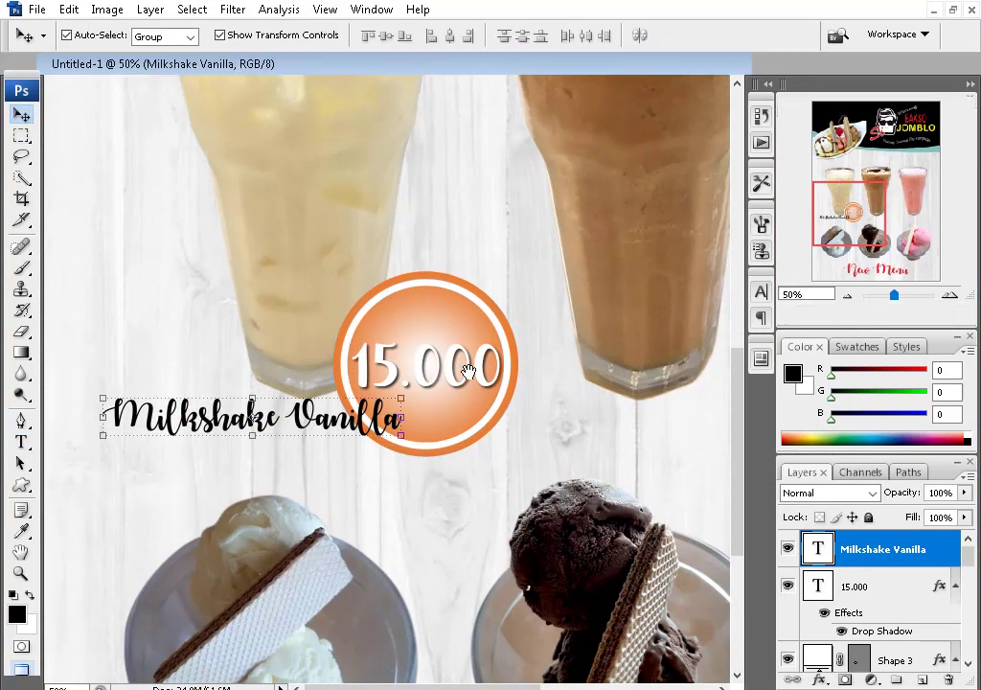
pyautogui.press('f')
pyautogui.doubleClick(816, 549)
pyautogui.hotkey('ctrl', 'Return')
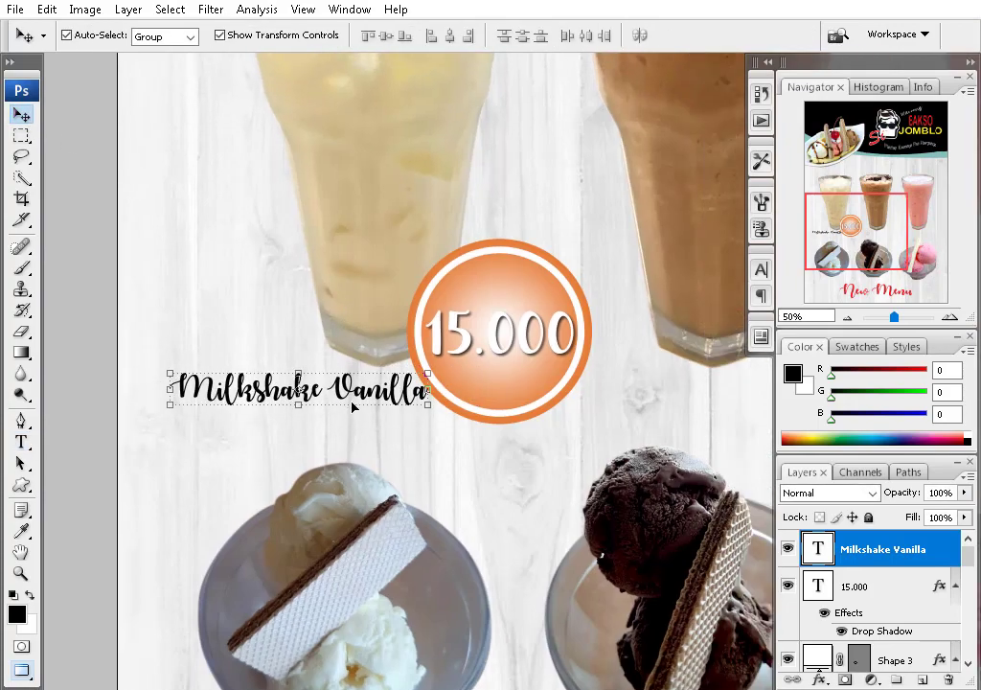
pyautogui.moveTo(548, 219)
pyautogui.mouseDown()
pyautogui.moveTo(437, 378)
pyautogui.moveTo(463, 313)
pyautogui.moveTo(451, 453)
pyautogui.moveTo(451, 235)
pyautogui.mouseUp()
# - Move the ring-and-ball badge left over the vanilla glass, with the name beside it
pyautogui.click(492, 400)
pyautogui.scroll(-1, 891, 613)
pyautogui.scroll(-1, 890, 613)
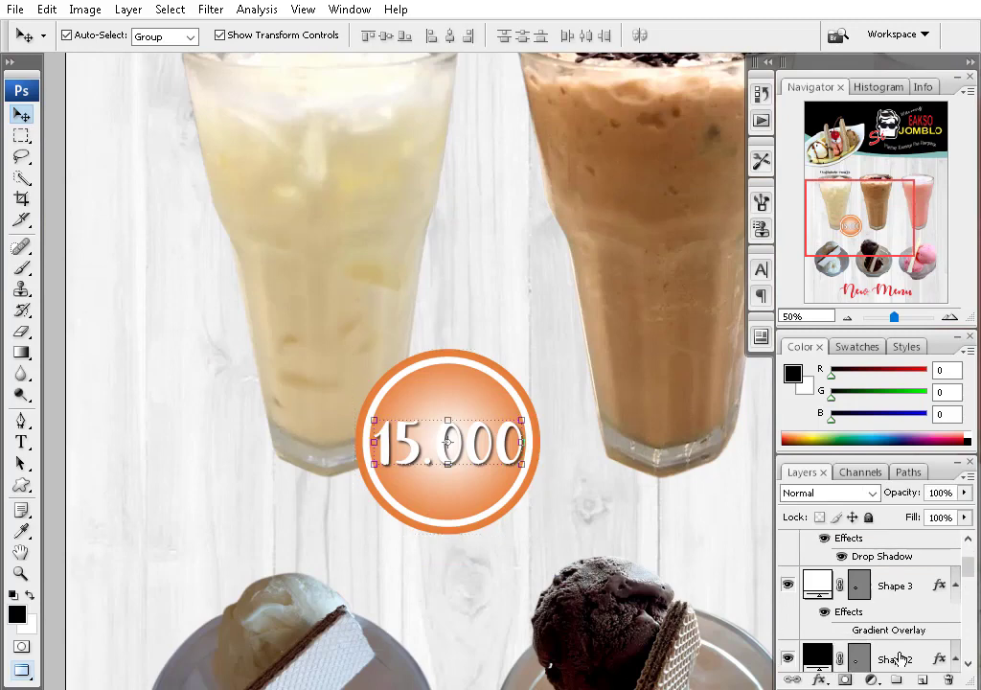
pyautogui.keyDown('shift'); pyautogui.click(896, 651); pyautogui.keyUp('shift')
pyautogui.moveTo(539, 345); pyautogui.dragTo(527, 352)
pyautogui.moveTo(460, 450); pyautogui.dragTo(210, 425)
pyautogui.press('Return')
pyautogui.hotkey('ctrl', '-')
pyautogui.hotkey('ctrl', '-')
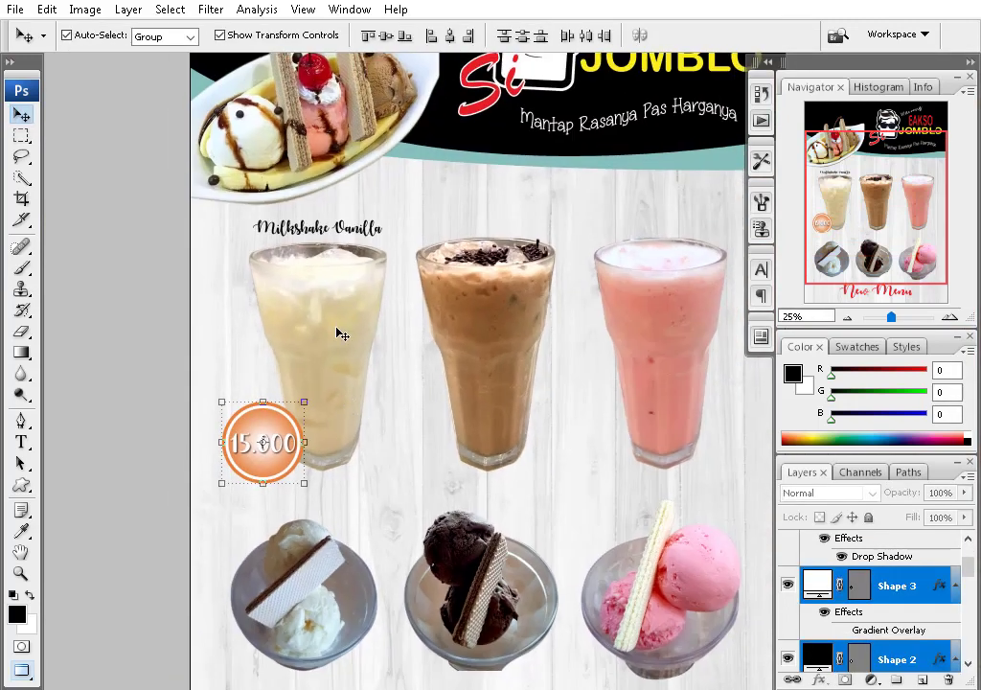
pyautogui.moveTo(359, 127); pyautogui.dragTo(414, 458)
pyautogui.moveTo(340, 492); pyautogui.dragTo(359, 483)
# - Group 15.000, Shape 3 and Shape 2, then line the group and name up on the glass
pyautogui.click(853, 586)
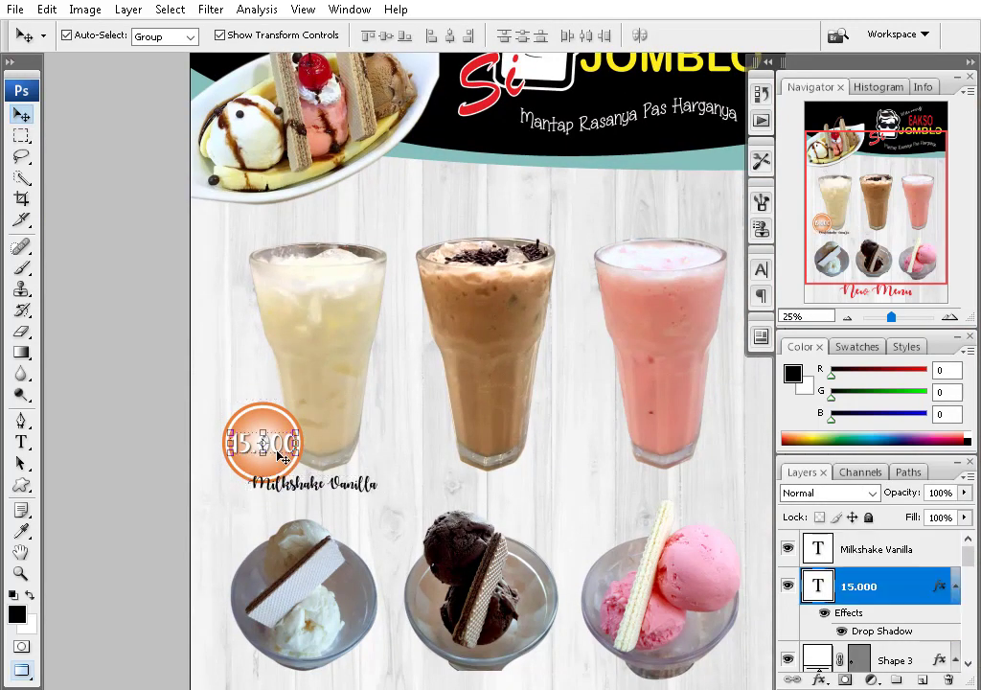
pyautogui.scroll(-1, 876, 613)
pyautogui.scroll(-1, 876, 613)
pyautogui.keyDown('shift'); pyautogui.click(881, 657); pyautogui.keyUp('shift')
pyautogui.hotkey('ctrl', 'g')
pyautogui.keyDown('ctrl'); pyautogui.click(312, 438); pyautogui.keyUp('ctrl')
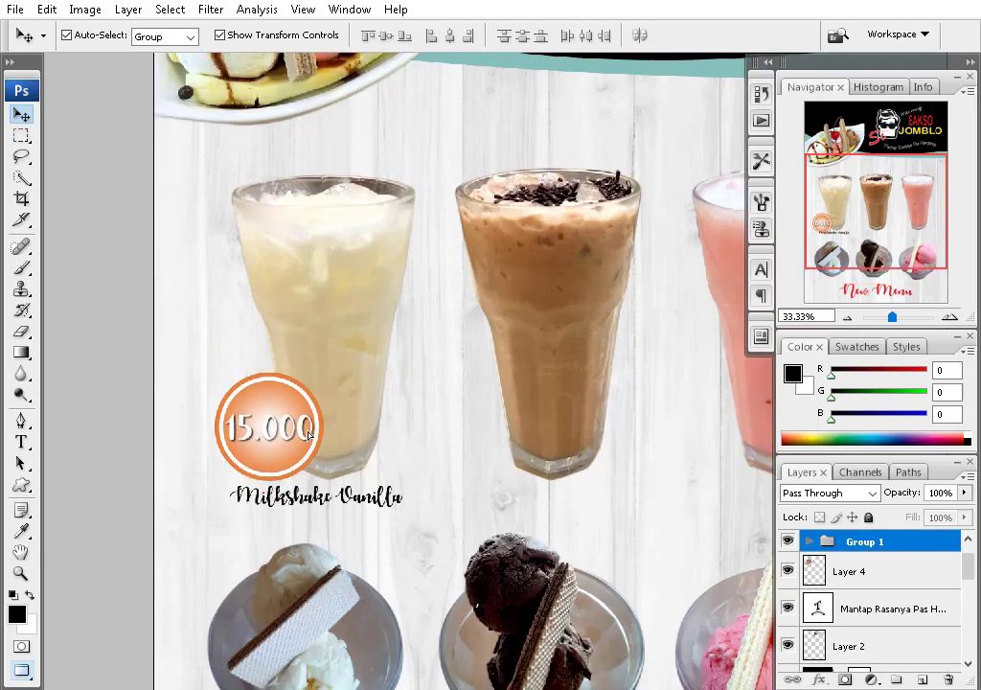
pyautogui.click(356, 491)
pyautogui.moveTo(269, 425); pyautogui.dragTo(401, 427)
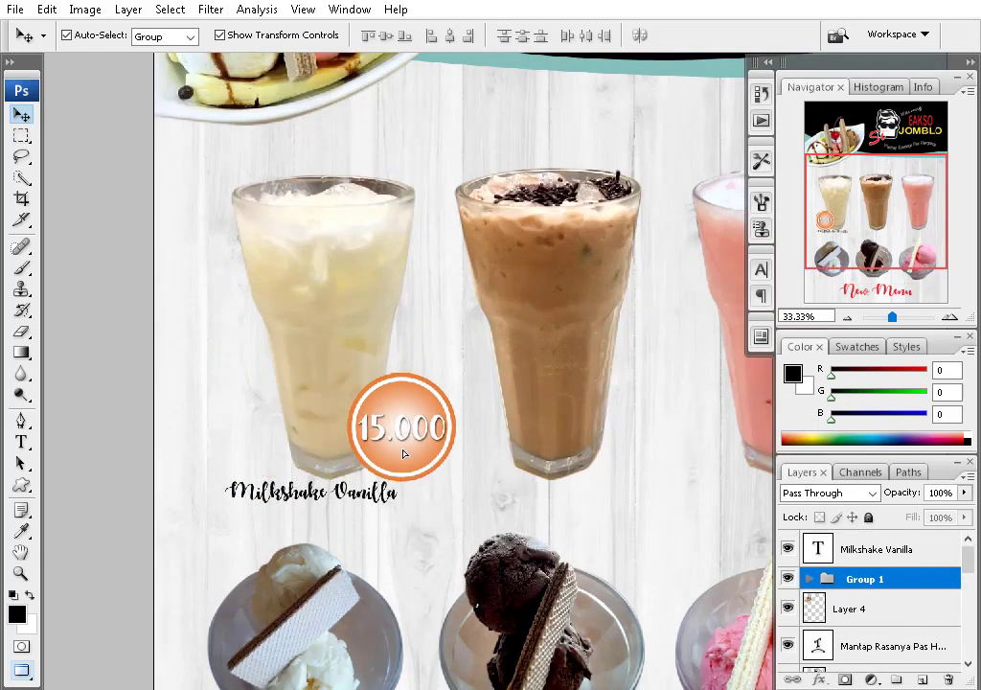
pyautogui.moveTo(317, 493); pyautogui.dragTo(333, 493)
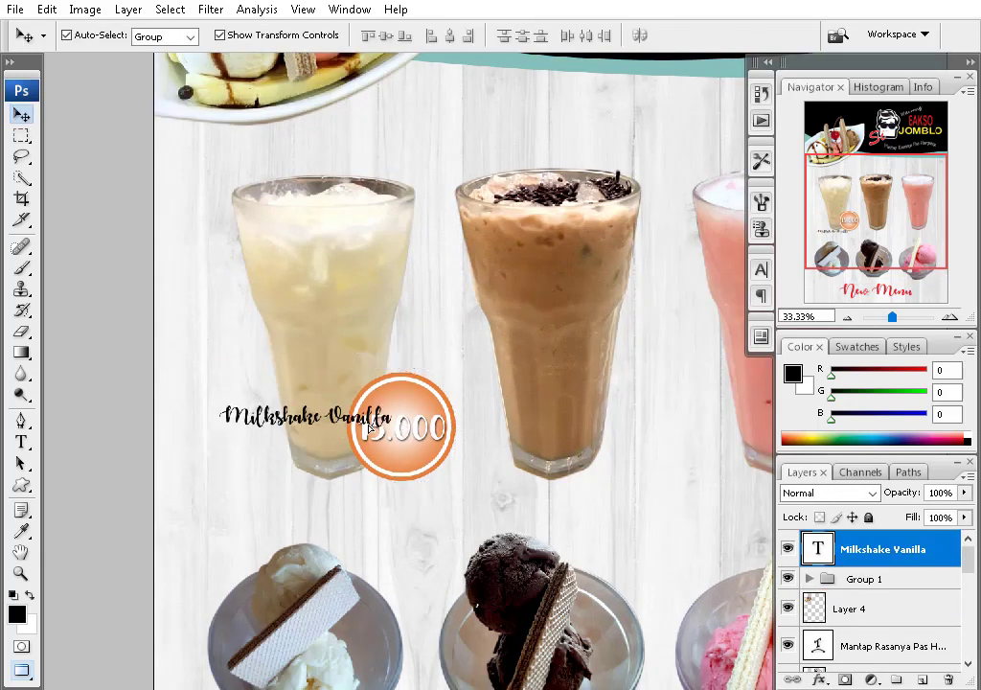
pyautogui.keyDown('ctrl'); pyautogui.click(344, 449); pyautogui.keyUp('ctrl')
# - Draw the banner shape and move the two-line Milkshake Vanilla name onto it
pyautogui.click(440, 389)
pyautogui.keyDown('shift'); pyautogui.click(277, 389); pyautogui.keyUp('shift')
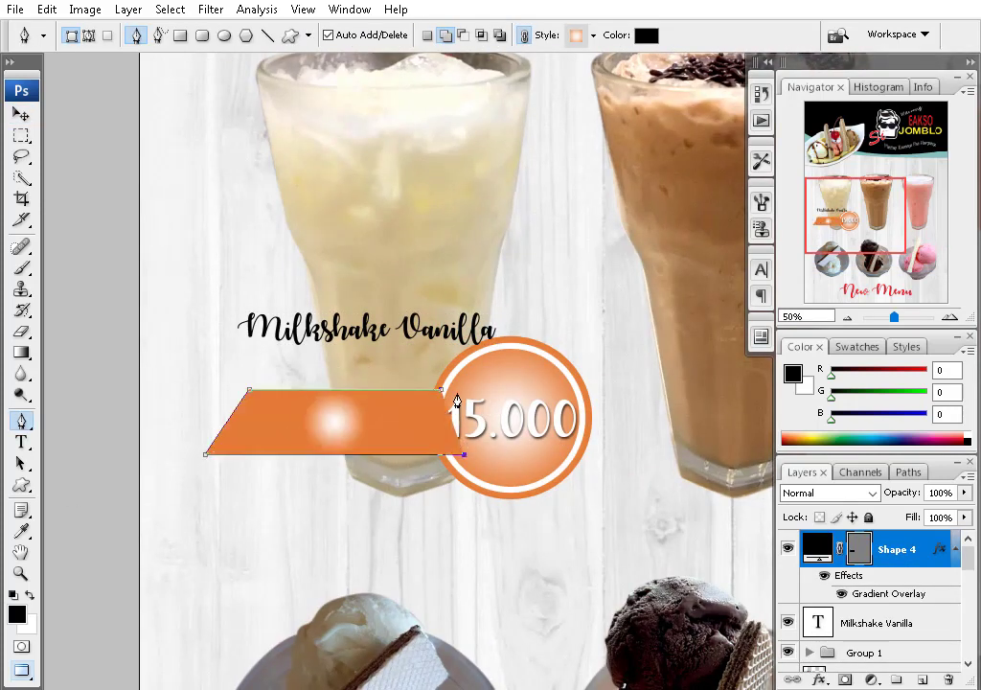
pyautogui.doubleClick(364, 330)
pyautogui.press('Return')
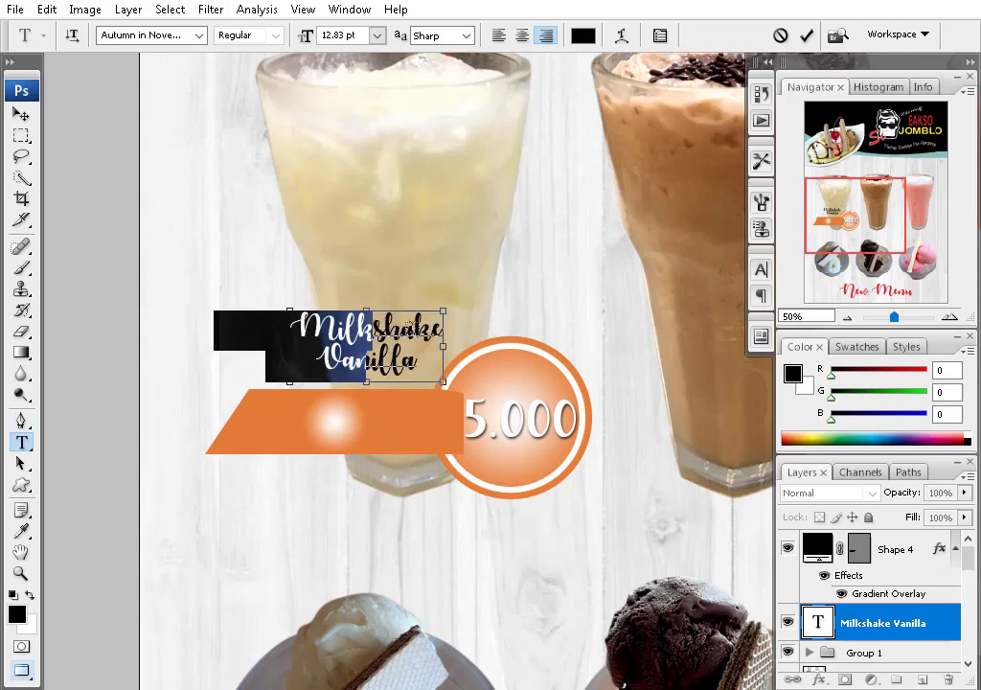
pyautogui.click(21, 114)
pyautogui.moveTo(323, 317); pyautogui.dragTo(386, 399)
# - Change the banner shape's fill colour to light green
pyautogui.rightClick(445, 411)
pyautogui.click(493, 424)
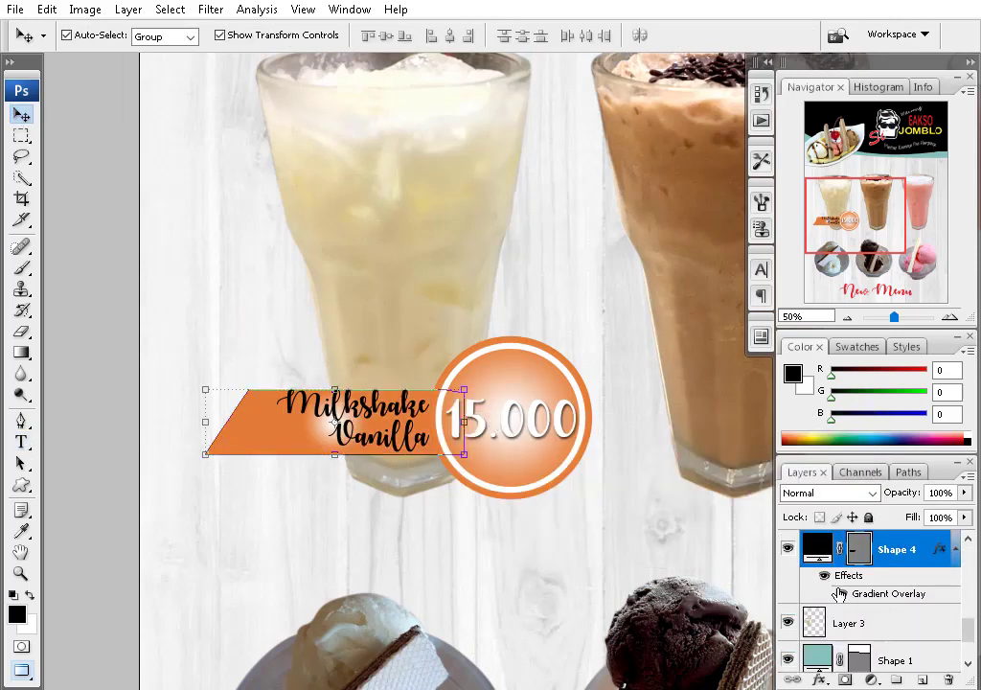
pyautogui.doubleClick(816, 546)
pyautogui.click(875, 241)
pyautogui.moveTo(642, 136); pyautogui.dragTo(699, 161)
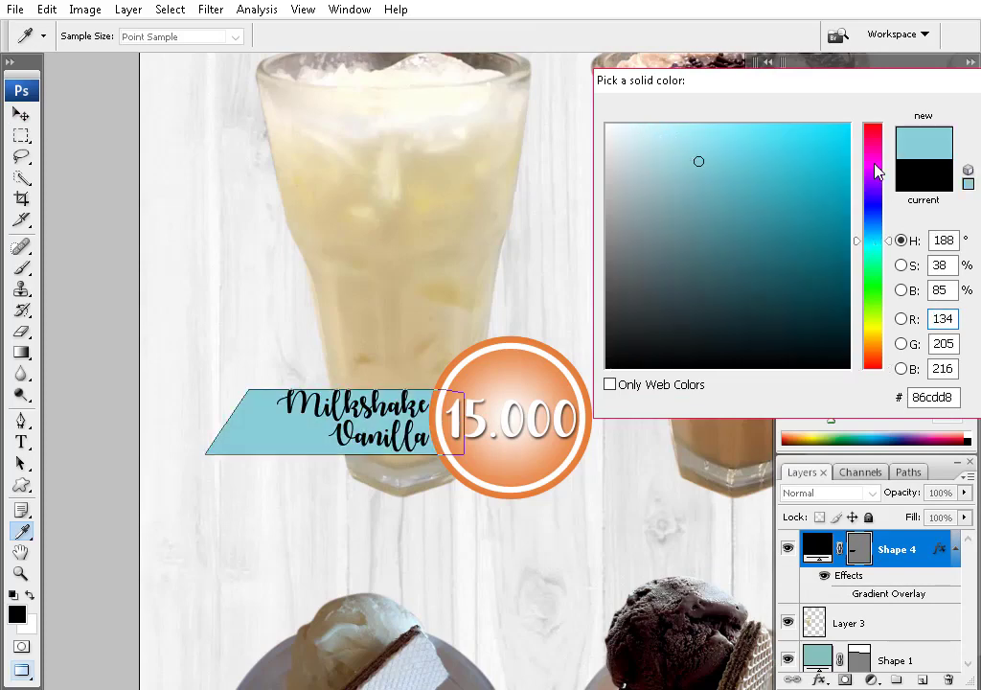
pyautogui.moveTo(875, 170); pyautogui.dragTo(873, 309)
pyautogui.press('Return')
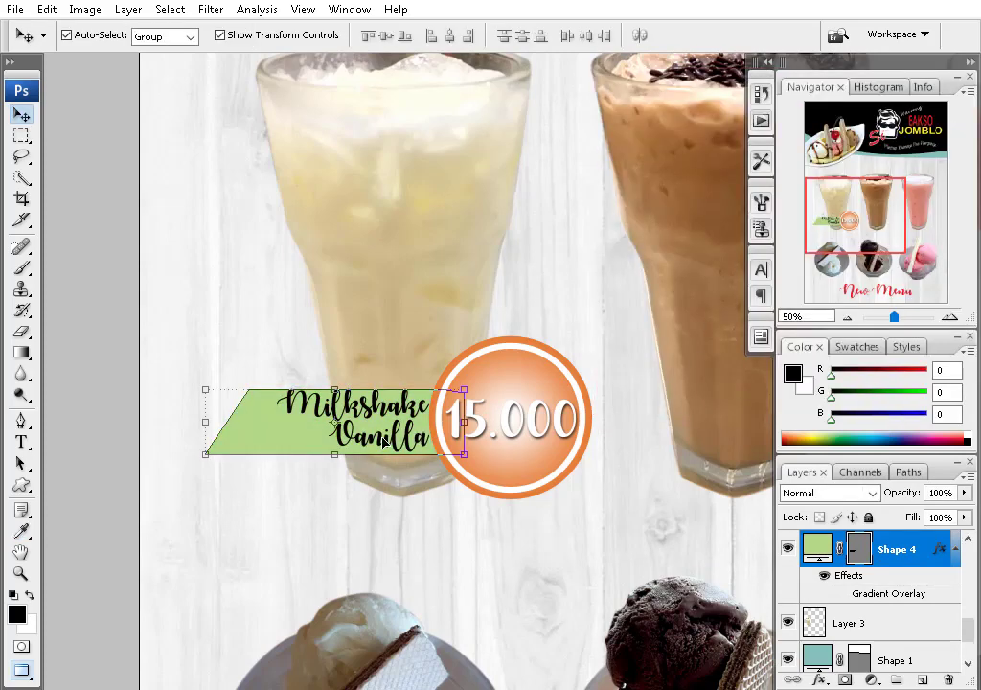
# - Select the Milkshake Vanilla text layer
pyautogui.click(382, 442)
pyautogui.press('t')
pyautogui.click(142, 35)
pyautogui.press('v')
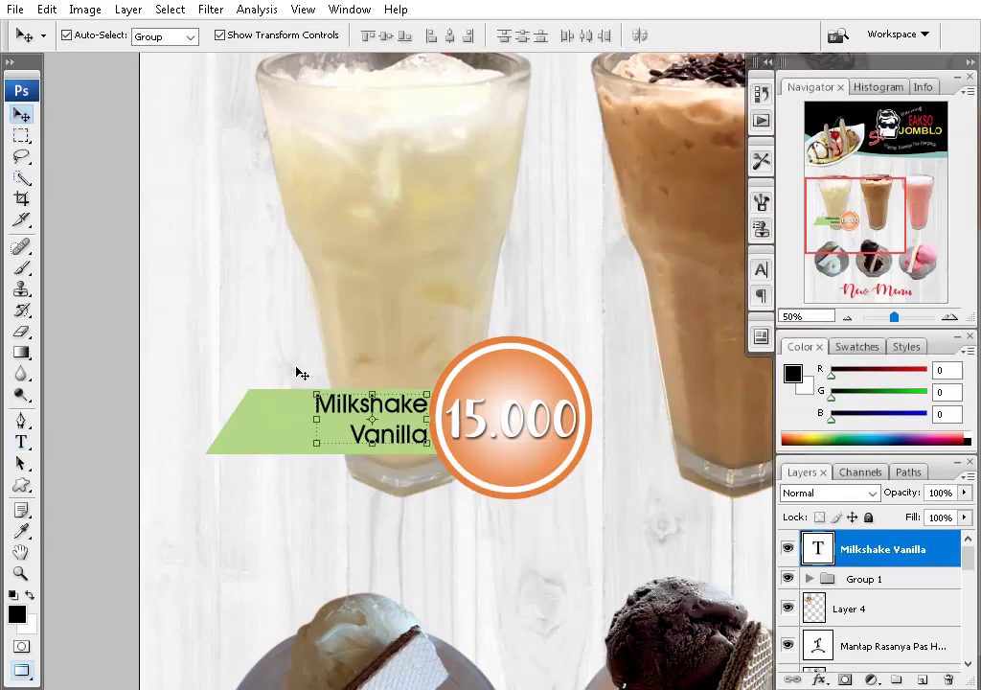
# - Shorten the green banner from its left end so it fits the label
pyautogui.click(237, 427)
pyautogui.hotkey('ctrl', 't')
pyautogui.moveTo(205, 428); pyautogui.dragTo(254, 427)
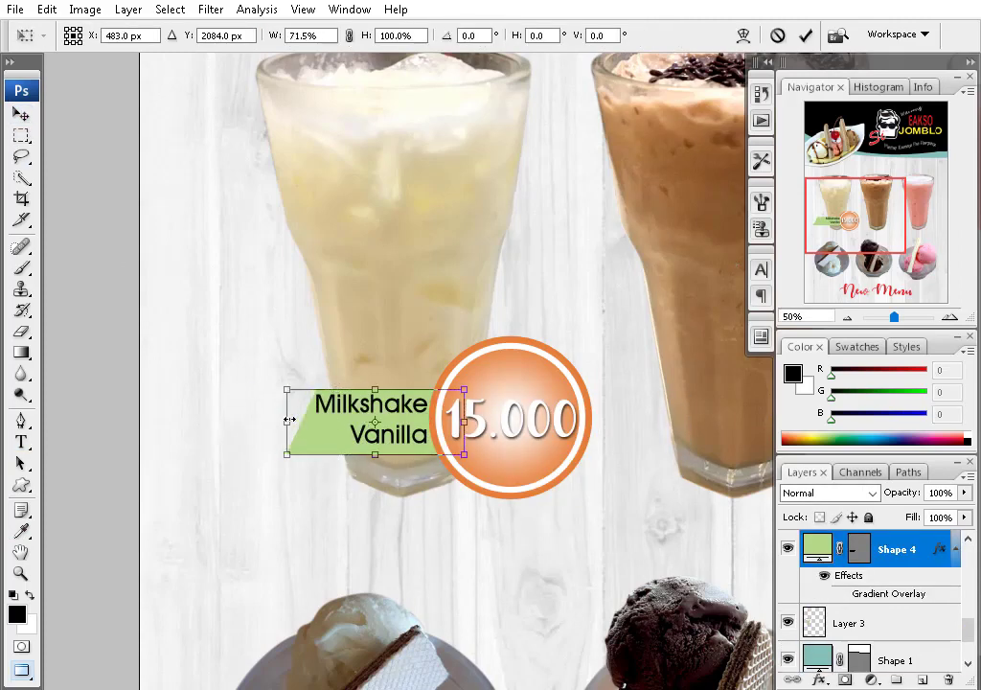
pyautogui.press('Return')
pyautogui.moveTo(393, 427); pyautogui.dragTo(380, 432)
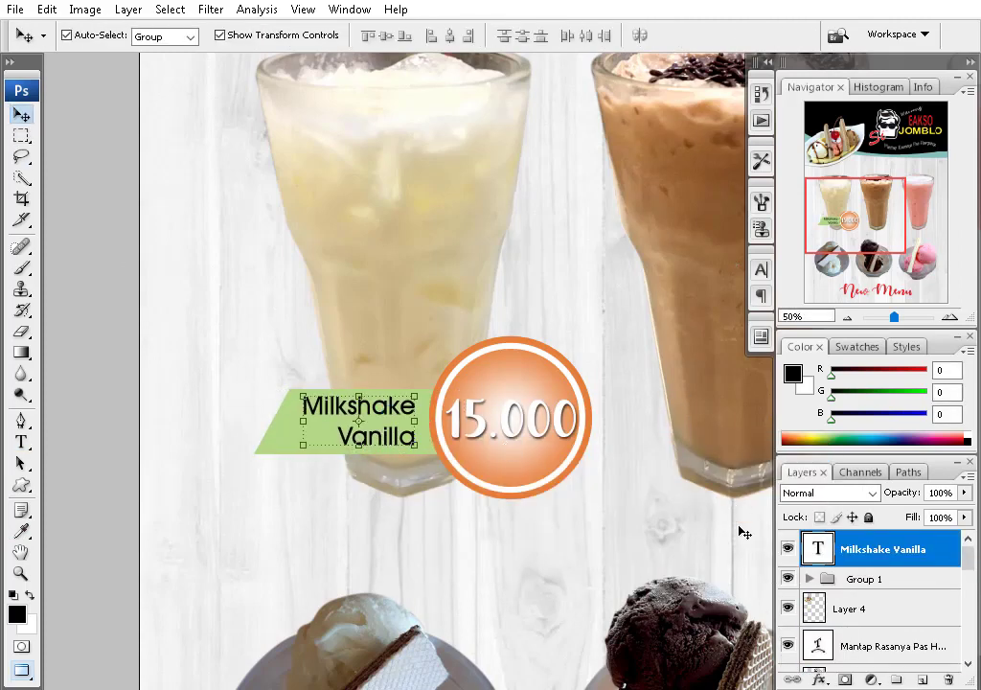
# - Add the 15.000 price circle to the label selection
pyautogui.keyDown('shift'); pyautogui.click(862, 579); pyautogui.keyUp('shift')
pyautogui.scroll(-2, 871, 602)
pyautogui.hotkey('ctrl', 't')
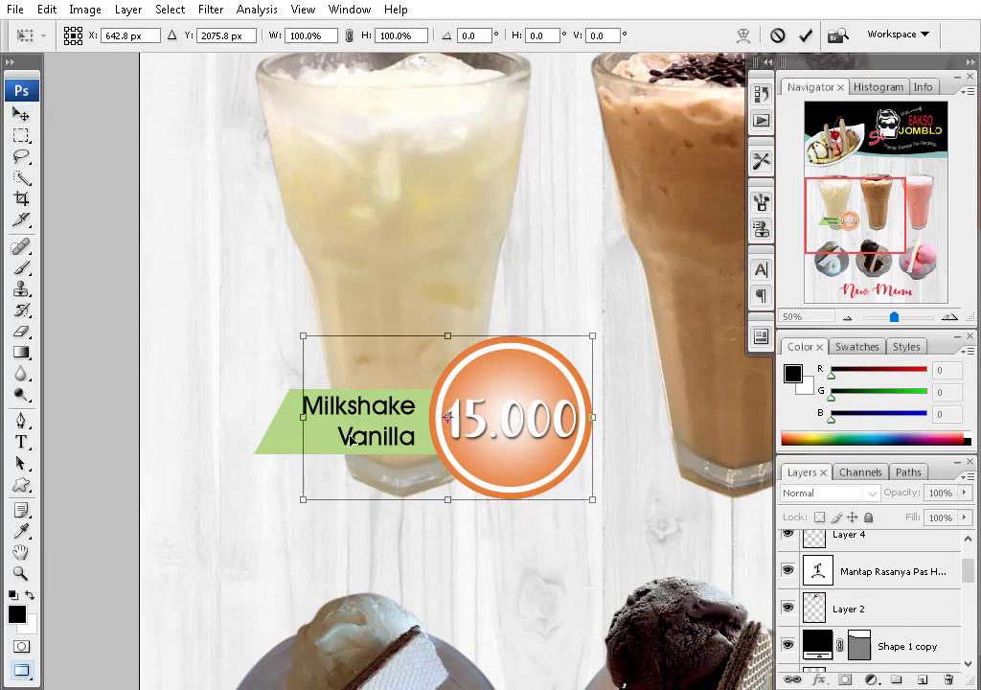
pyautogui.press('Escape')
# - Move the vanilla label and circle under the glass, group them, and duplicate the group
pyautogui.moveTo(532, 425); pyautogui.dragTo(515, 472)
pyautogui.hotkey('ctrl', 'g')
pyautogui.hotkey('ctrl', '-')
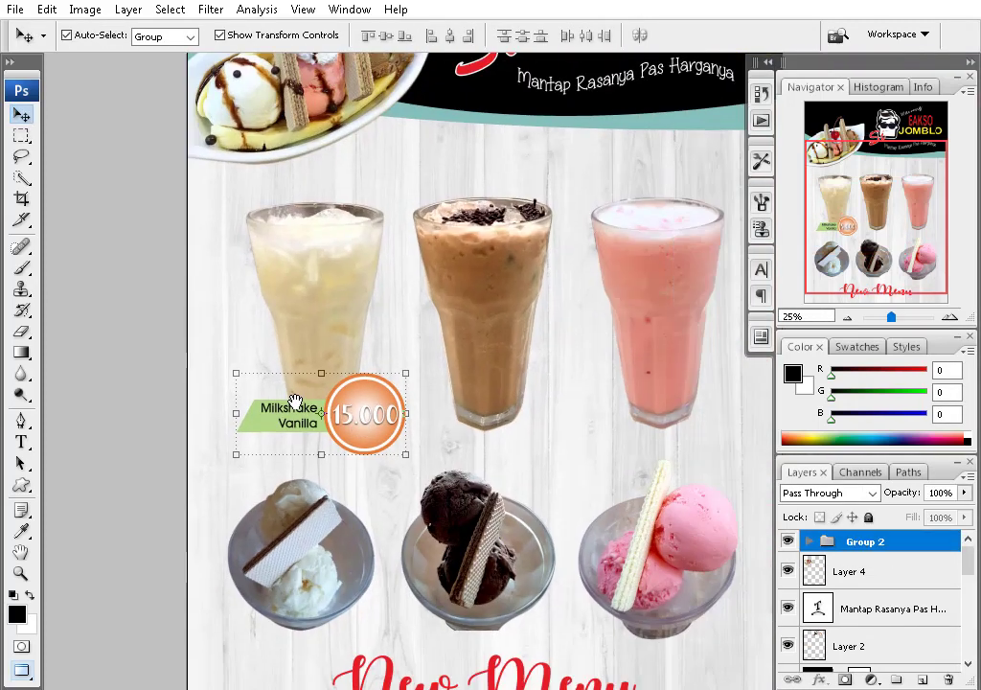
pyautogui.hotkey('ctrl', 'j')
pyautogui.hotkey('ctrl', '+')
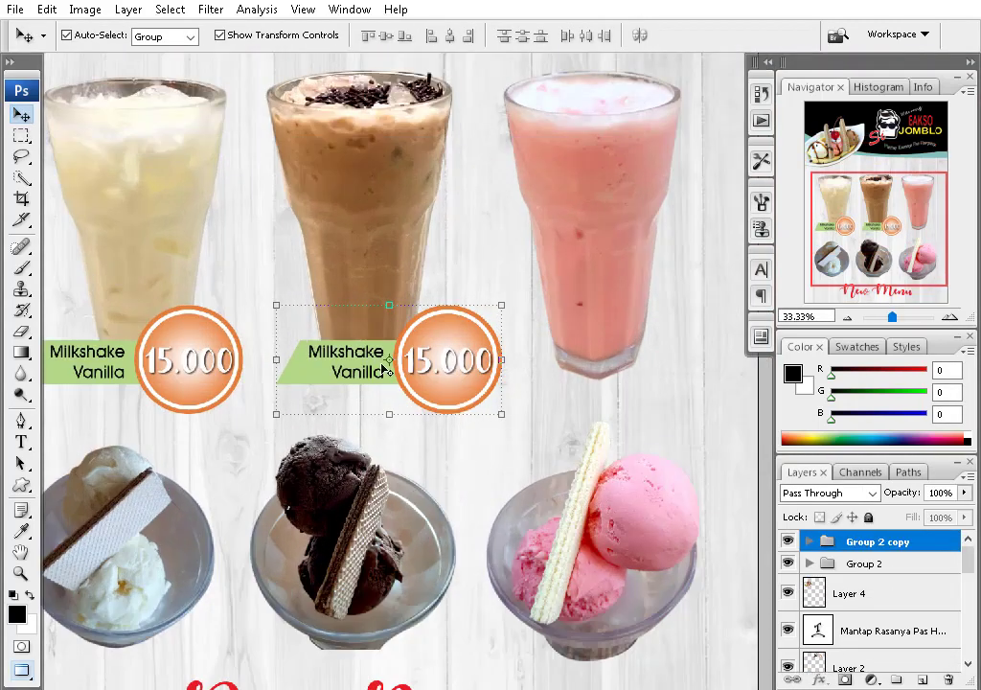
# - Rename the second label to Milkshake Chocolate
pyautogui.hotkey('alt', 'Tab')
pyautogui.scroll(3, 753, 294)
pyautogui.hotkey('alt', 'Tab')
pyautogui.press('t')
pyautogui.doubleClick(357, 371)
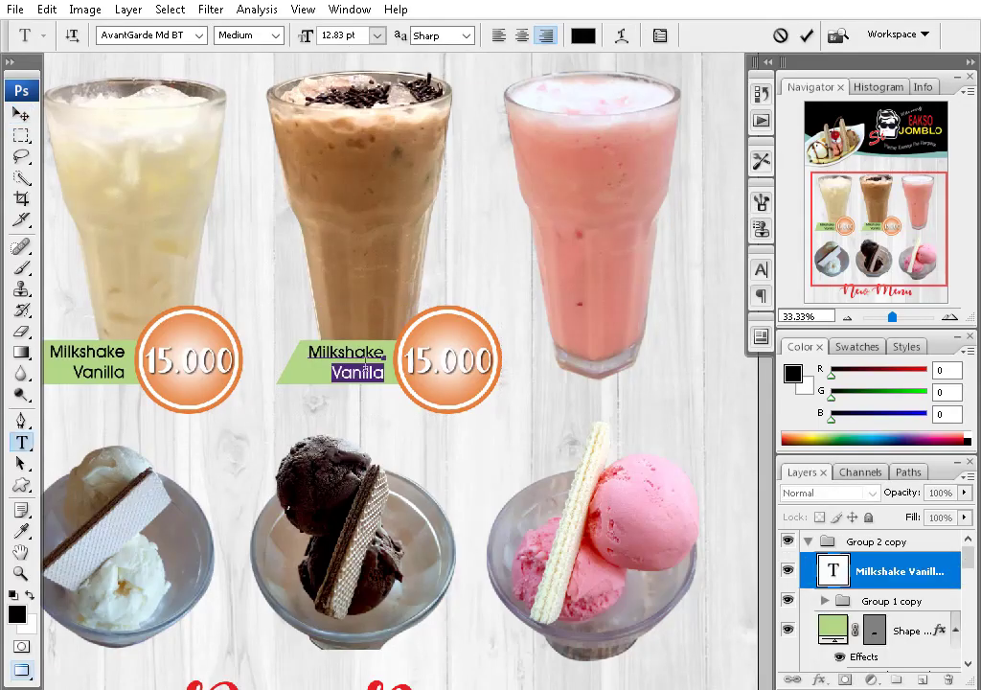
pyautogui.click(21, 114)
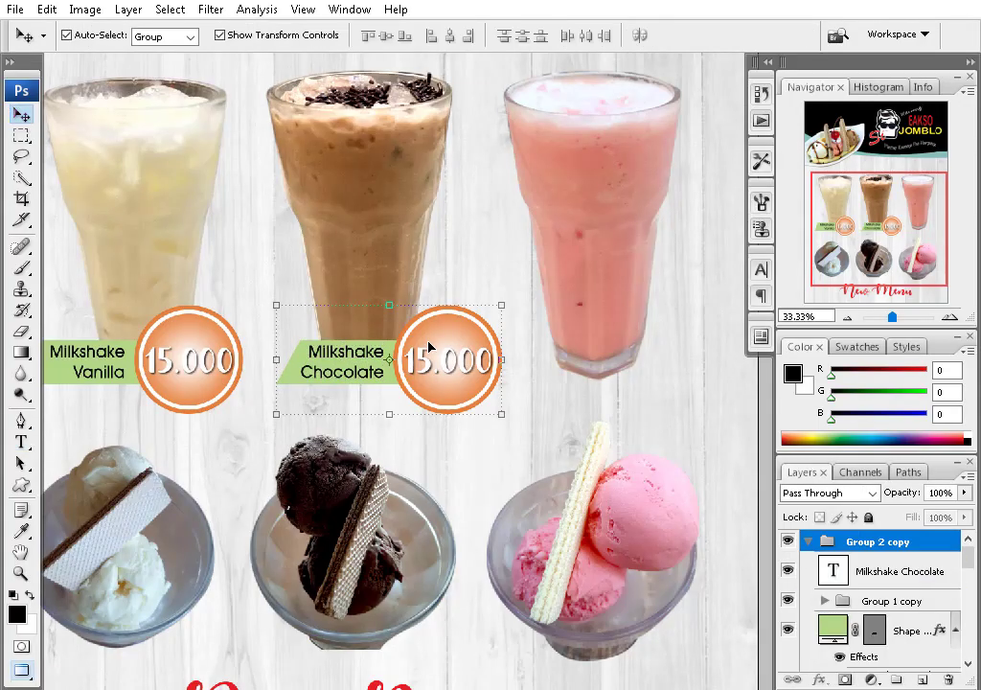
# - Copy the label under the strawberry glass and rename it Milkshake Strawberry
pyautogui.moveTo(383, 364); pyautogui.dragTo(632, 364)
pyautogui.click(450, 371)
pyautogui.keyDown('alt'); pyautogui.click(468, 372); pyautogui.keyUp('alt')
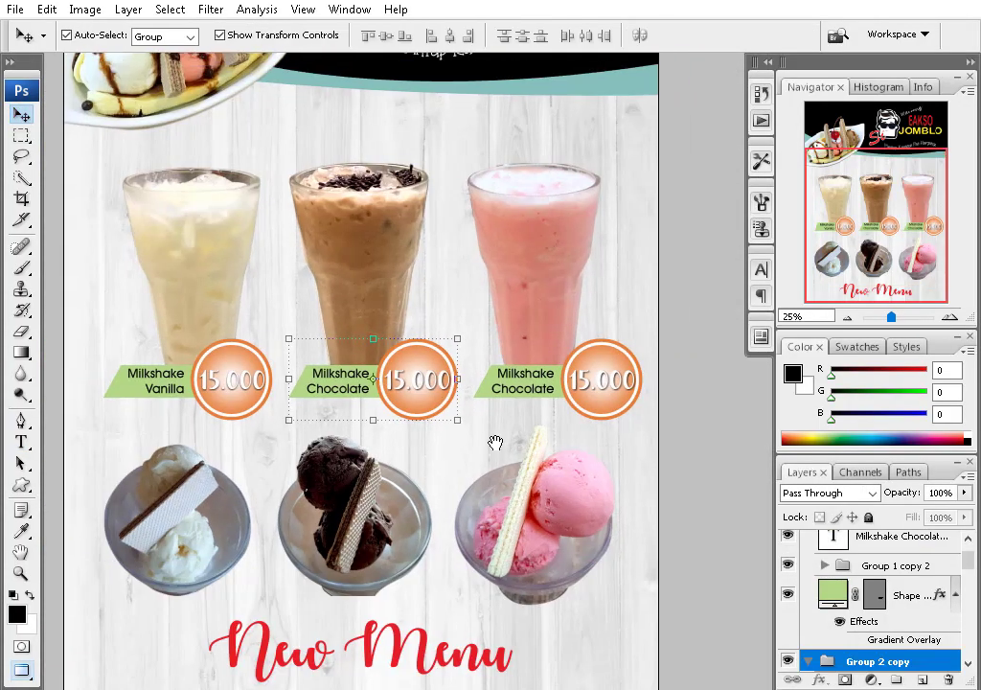
pyautogui.hotkey('alt', 'Tab')
pyautogui.scroll(-5, 618, 446)
pyautogui.hotkey('alt', 'Tab')
pyautogui.press('t')
pyautogui.doubleClick(547, 387)
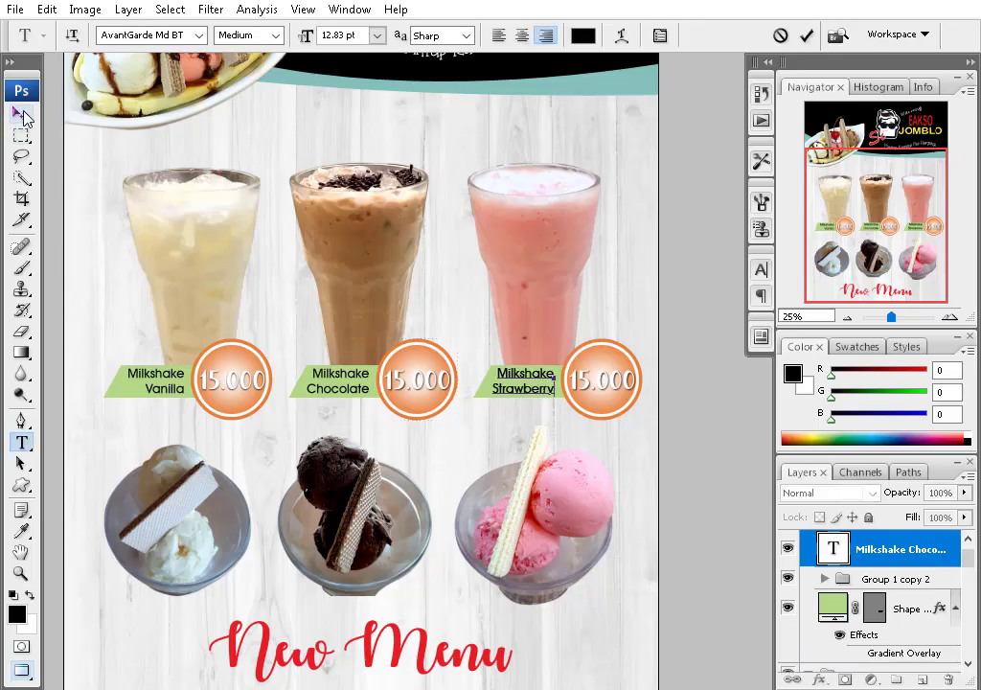
pyautogui.click(21, 114)
# - Save the poster as 'Menu baru Bakso Jomblo' in F:\Data Teman 2\Data Menu\Bakso Jomblo
pyautogui.hotkey('ctrl', '-')
pyautogui.hotkey('ctrl', 's')
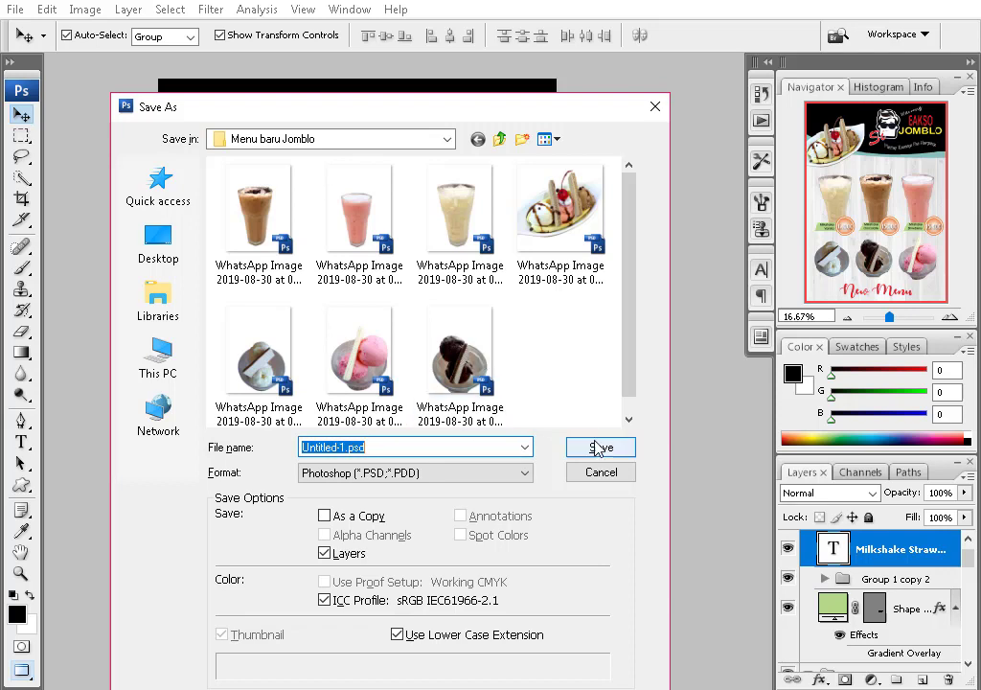
pyautogui.click(447, 140)
pyautogui.click(273, 418)
pyautogui.doubleClick(373, 270)
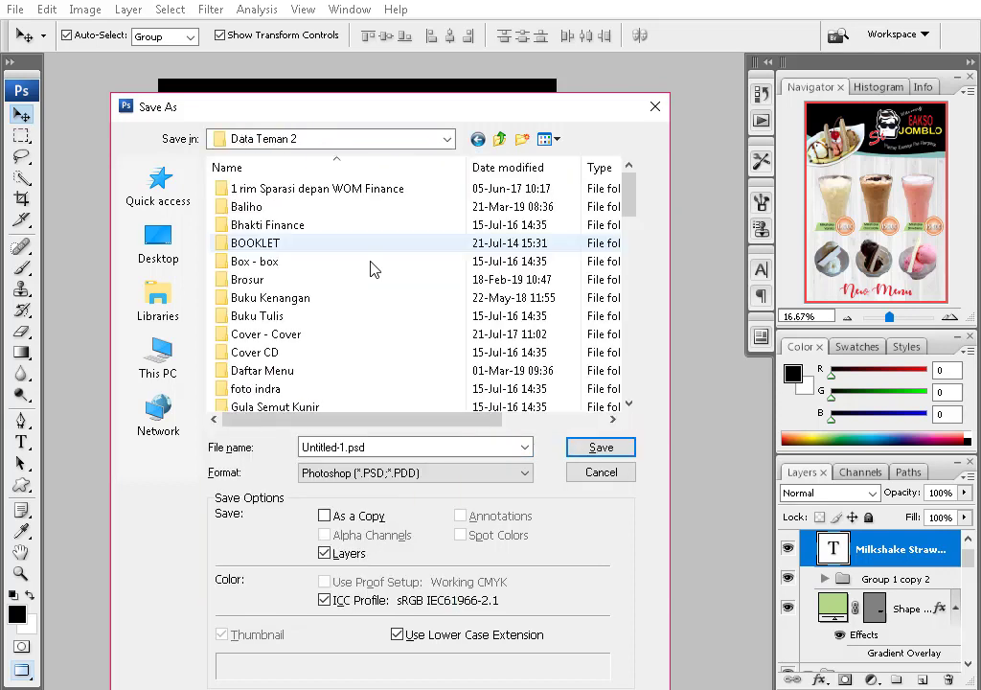
pyautogui.doubleClick(254, 278)
pyautogui.doubleClick(394, 241)
pyautogui.write('Menu baru Bakso Jombl')
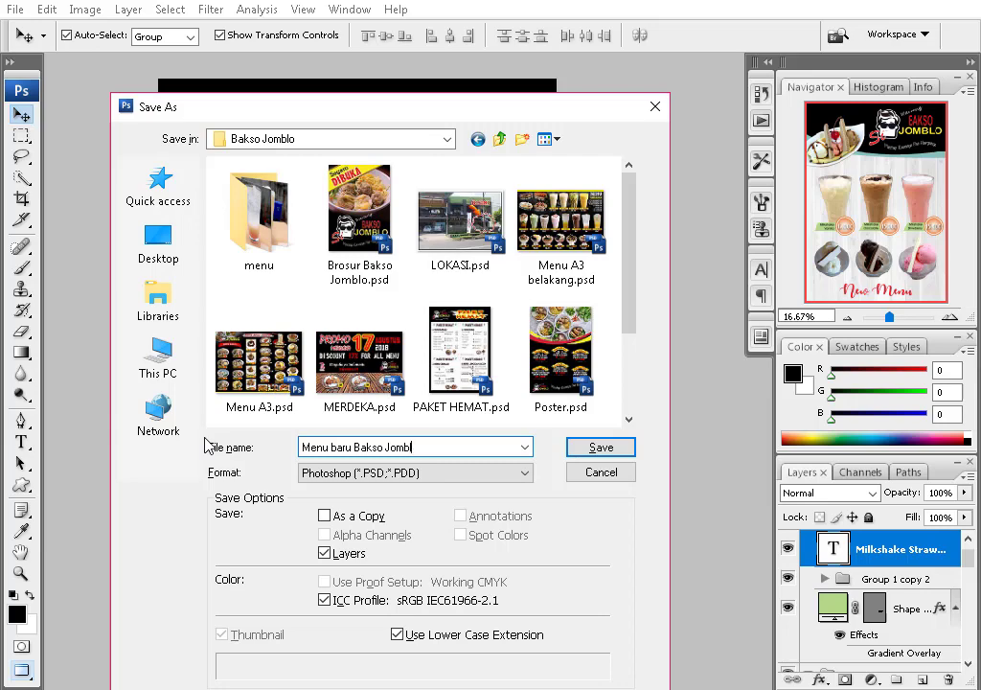
pyautogui.press('Return')
pyautogui.press('Return')
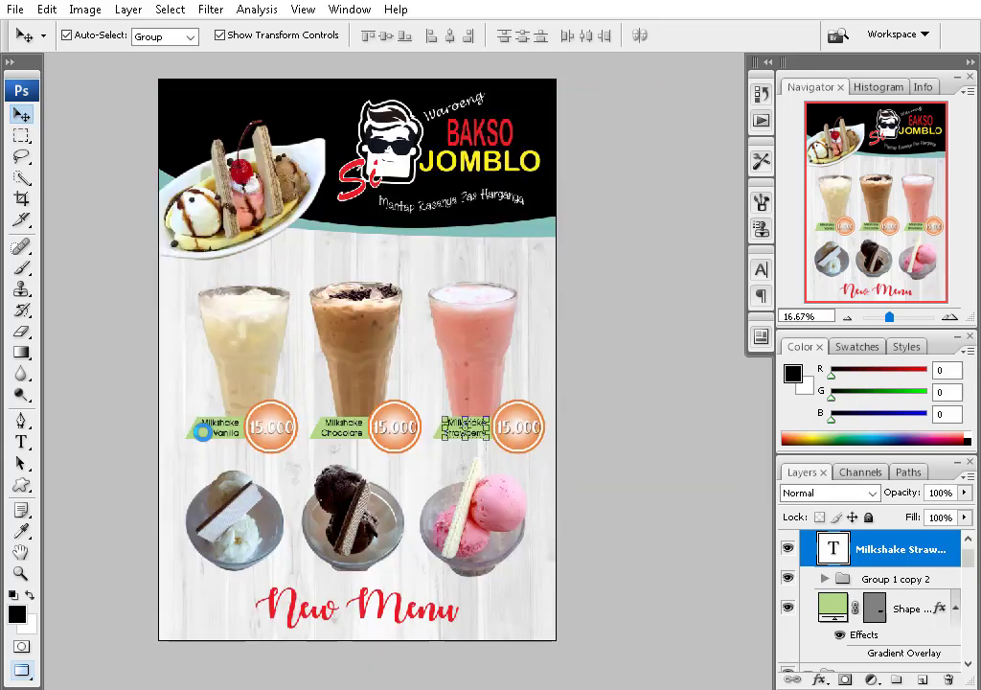
pyautogui.hotkey('ctrl', '+')
pyautogui.hotkey('ctrl', '+')
# - Recolour the vanilla label's banner to yellow ffd800
pyautogui.moveTo(279, 408); pyautogui.dragTo(282, 443)
pyautogui.hotkey('ctrl', '+')
pyautogui.rightClick(317, 439)
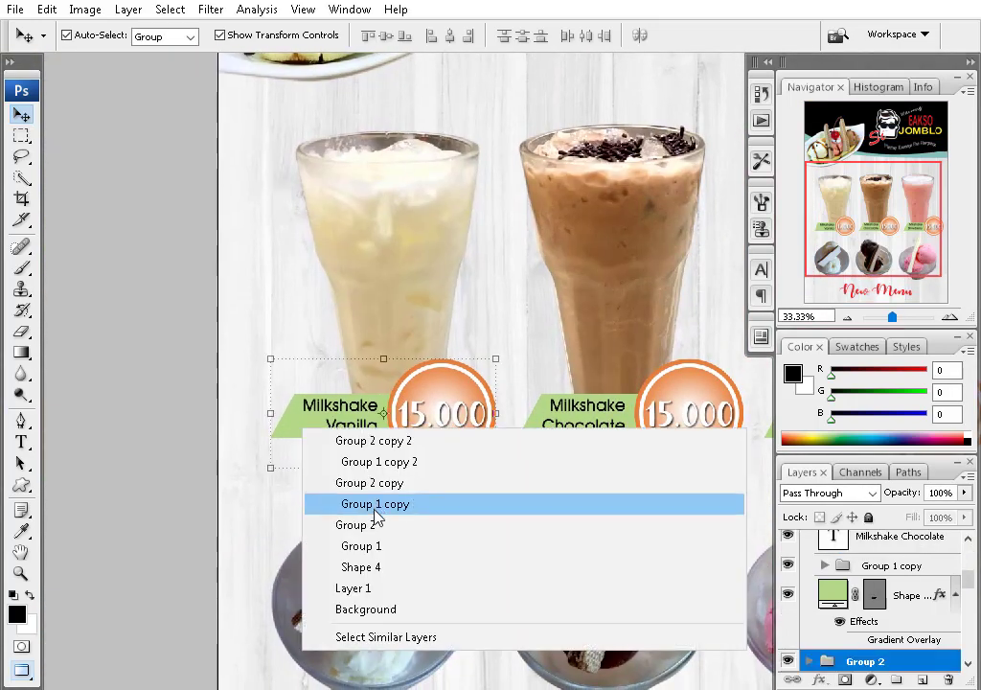
pyautogui.click(372, 506)
pyautogui.doubleClick(832, 616)
pyautogui.click(878, 334)
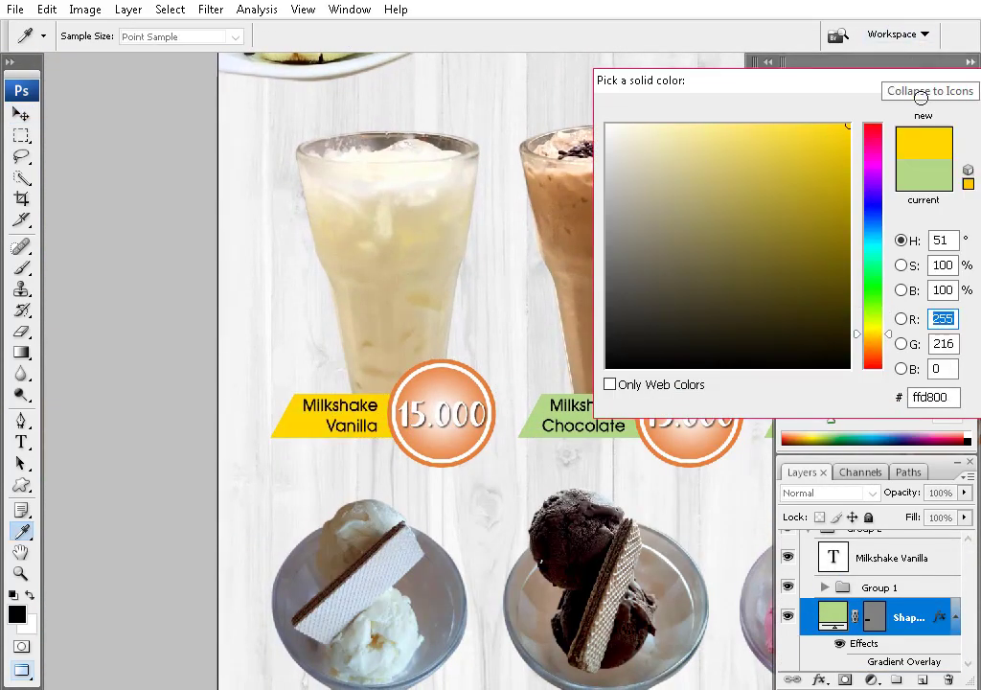
pyautogui.press('Return')
pyautogui.press('v')
# - Recolour the chocolate and strawberry banners to yellow ffd800
pyautogui.moveTo(569, 365); pyautogui.dragTo(438, 327)
pyautogui.moveTo(557, 368); pyautogui.dragTo(364, 394)
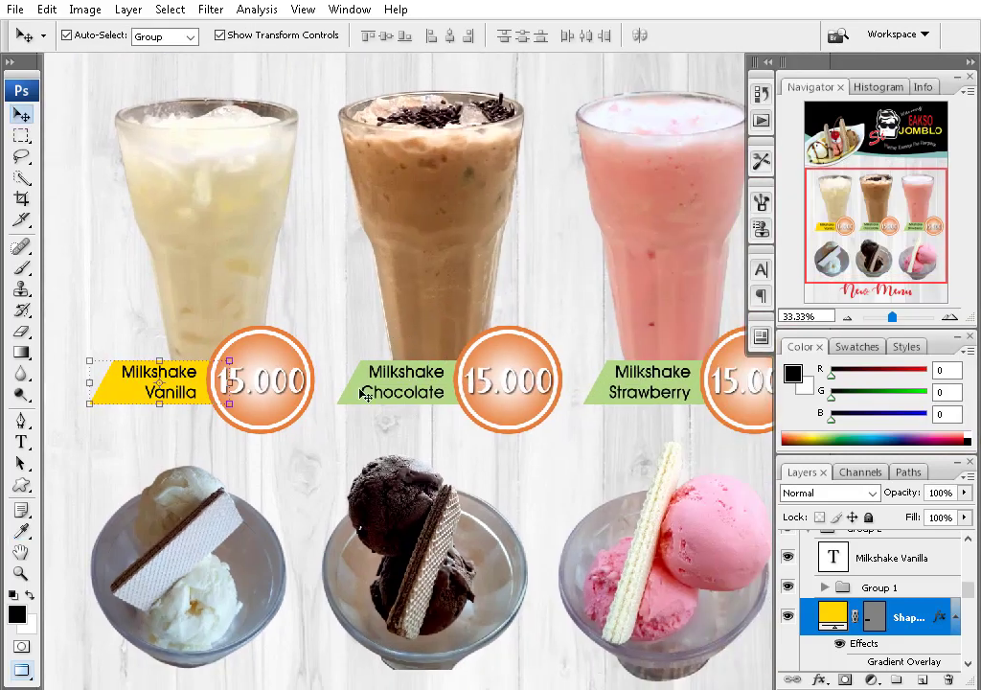
pyautogui.rightClick(366, 383)
pyautogui.click(443, 473)
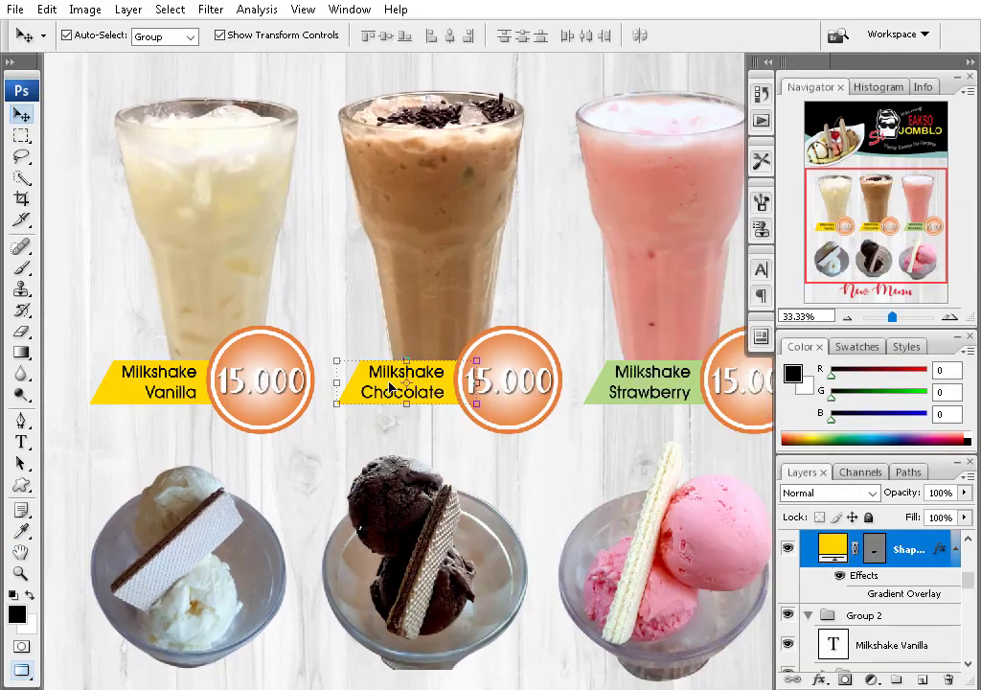
pyautogui.moveTo(603, 386); pyautogui.dragTo(436, 362)
pyautogui.rightClick(436, 362)
pyautogui.click(525, 377)
pyautogui.doubleClick(838, 547)
pyautogui.press('Return')
# - Select the vanilla price circle and open its colour settings
pyautogui.moveTo(163, 459); pyautogui.dragTo(383, 460)
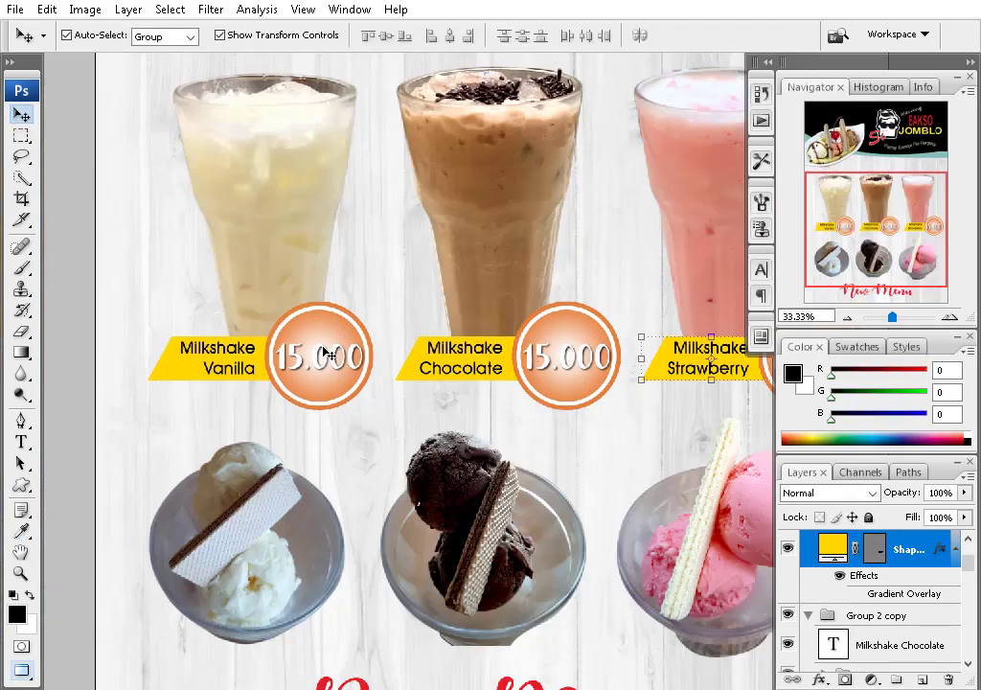
pyautogui.click(319, 355)
pyautogui.doubleClick(846, 621)
# - Open the vanilla price circle's Gradient Overlay editor and select its left colour stop
pyautogui.press('Escape')
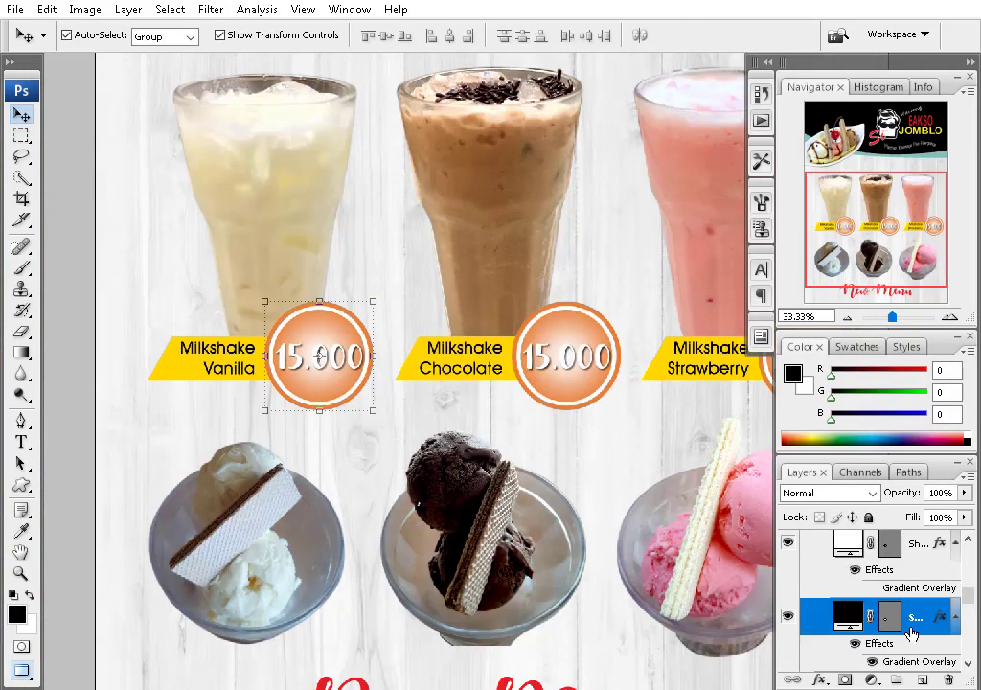
pyautogui.doubleClick(920, 660)
pyautogui.click(756, 175)
pyautogui.moveTo(537, 86); pyautogui.dragTo(916, 85)
pyautogui.click(727, 407)
pyautogui.click(811, 487)
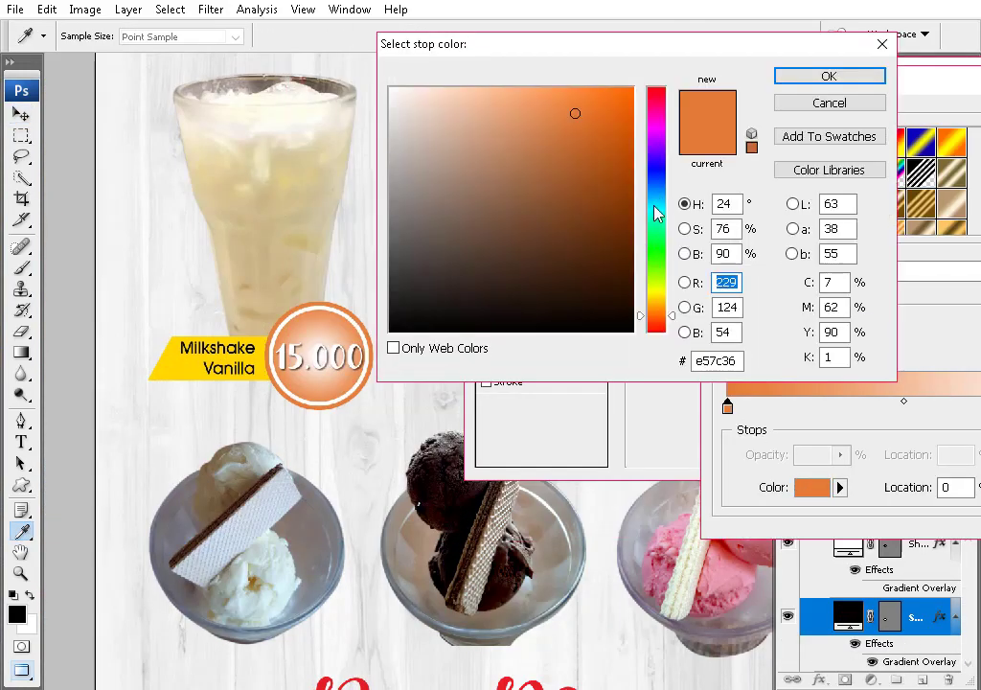
# - Set the left gradient stop to yellow-orange fca103 and apply the overlay
pyautogui.moveTo(657, 317)
pyautogui.mouseDown()
pyautogui.moveTo(657, 256)
pyautogui.moveTo(661, 311)
pyautogui.mouseUp()
pyautogui.moveTo(574, 113)
pyautogui.mouseDown()
pyautogui.moveTo(608, 192)
pyautogui.moveTo(541, 208)
pyautogui.mouseUp()
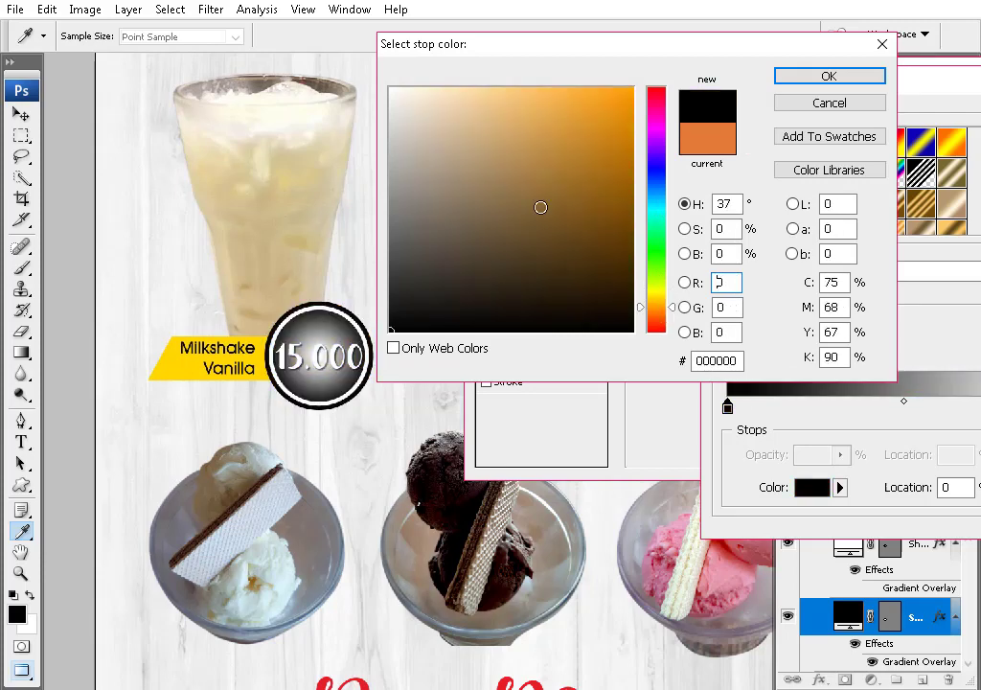
pyautogui.click(656, 88)
pyautogui.click(633, 88)
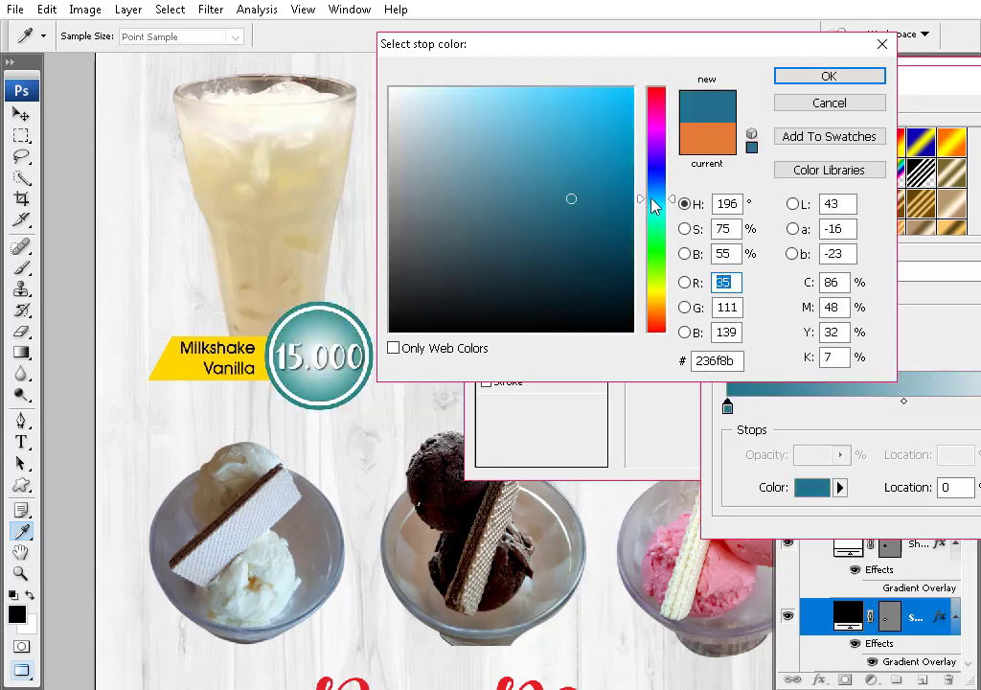
pyautogui.moveTo(657, 199)
pyautogui.mouseDown()
pyautogui.moveTo(656, 298)
pyautogui.moveTo(644, 297)
pyautogui.mouseUp()
pyautogui.click(607, 136)
pyautogui.click(629, 89)
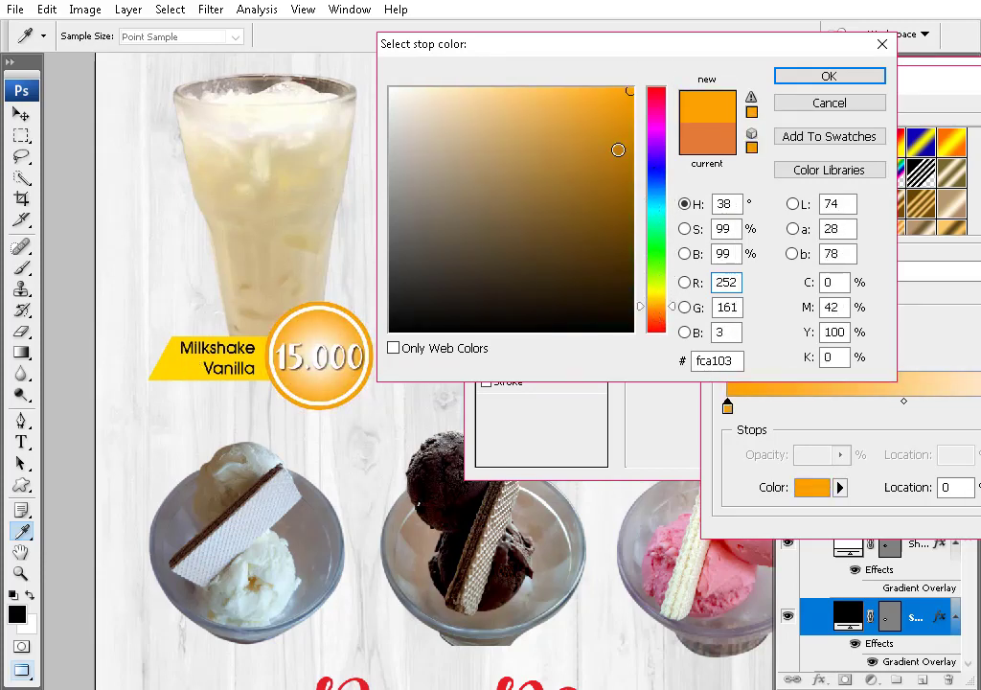
pyautogui.click(829, 76)
pyautogui.press('Return')
pyautogui.press('Return')
# - Give the chocolate price circle the same yellow-orange gradient stop
pyautogui.press('v')
pyautogui.scroll(-1, 891, 623)
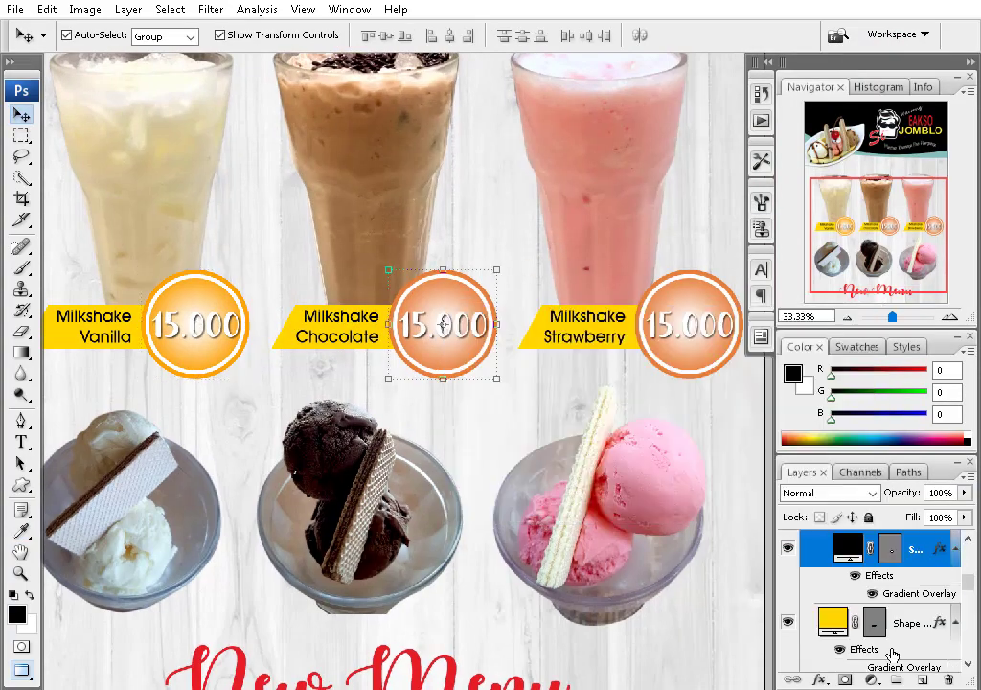
pyautogui.doubleClick(905, 591)
pyautogui.click(757, 173)
pyautogui.doubleClick(727, 407)
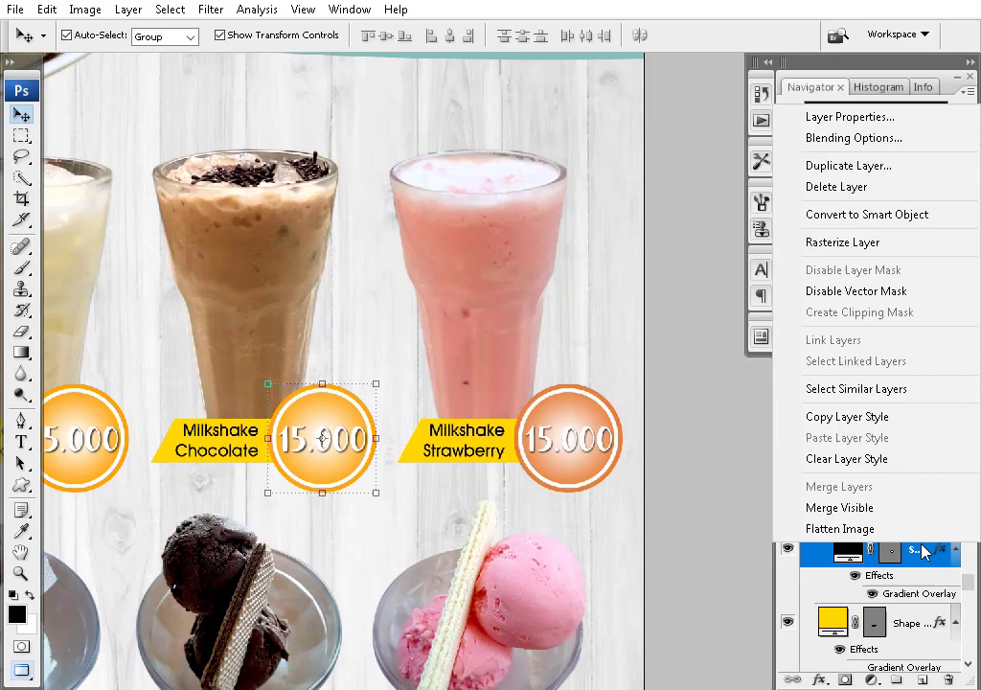
pyautogui.click(847, 416)
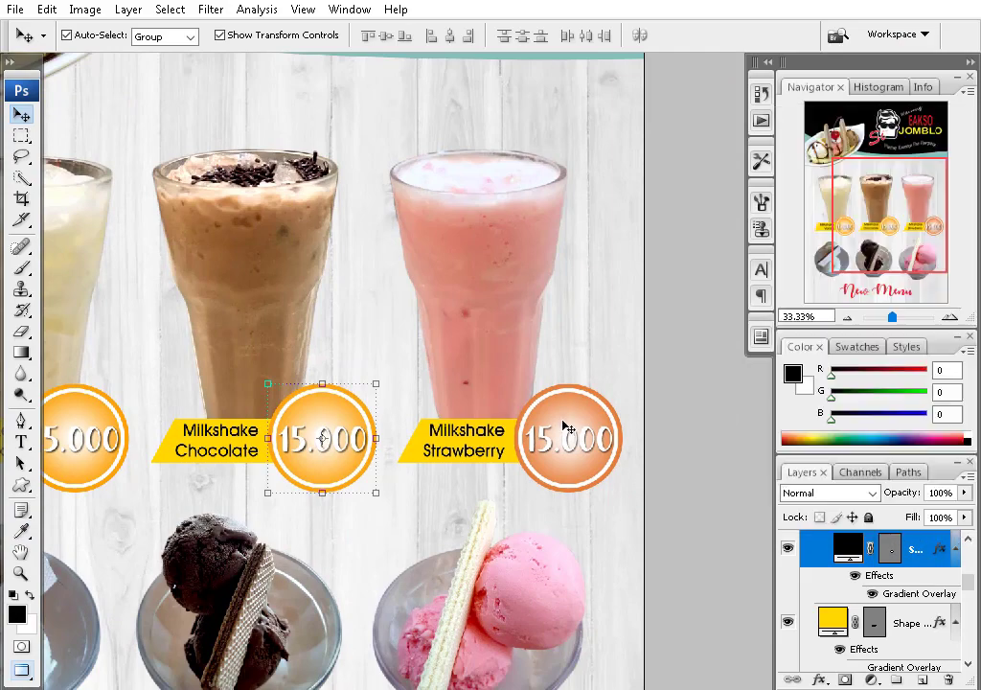
# - Apply the yellow-orange gradient style to the strawberry price circle
pyautogui.click(565, 429)
pyautogui.rightClick(915, 576)
pyautogui.click(783, 438)
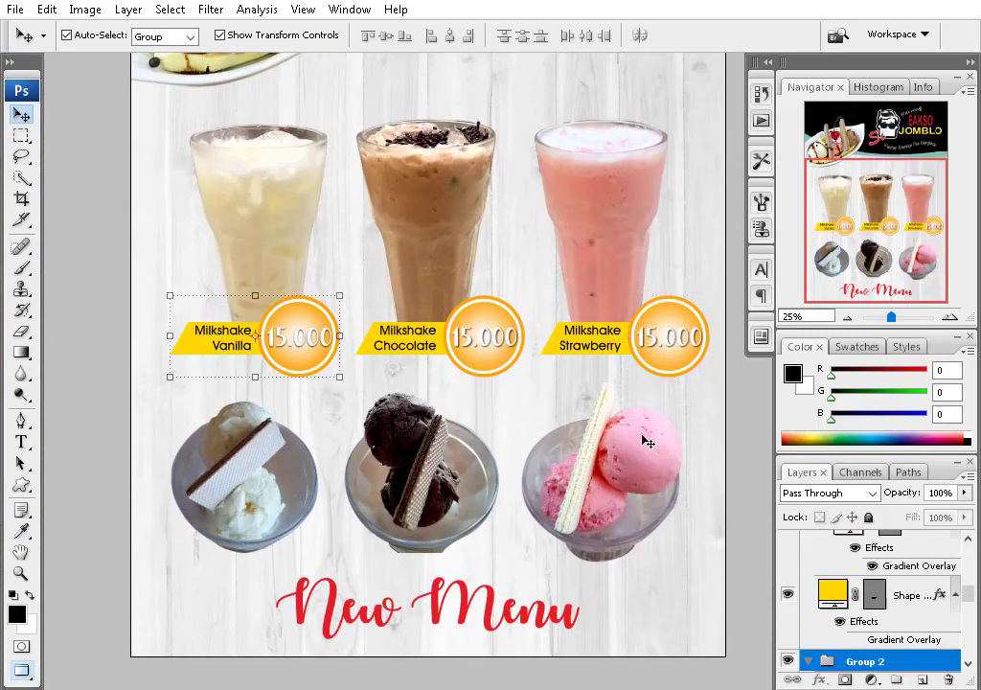
pyautogui.scroll(-4, 596, 464)
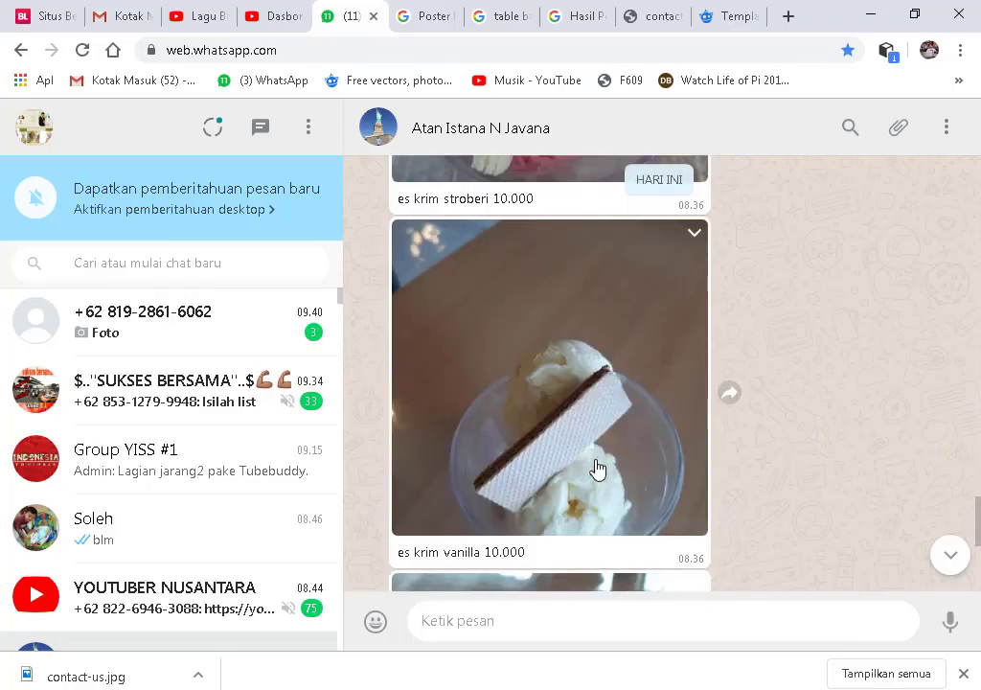
pyautogui.scroll(-4, 596, 467)
pyautogui.scroll(3, 595, 467)
pyautogui.scroll(3, 595, 467)
# - Place a copy of the vanilla price tag by the ice creams and top-align the three bowls
pyautogui.click(870, 15)
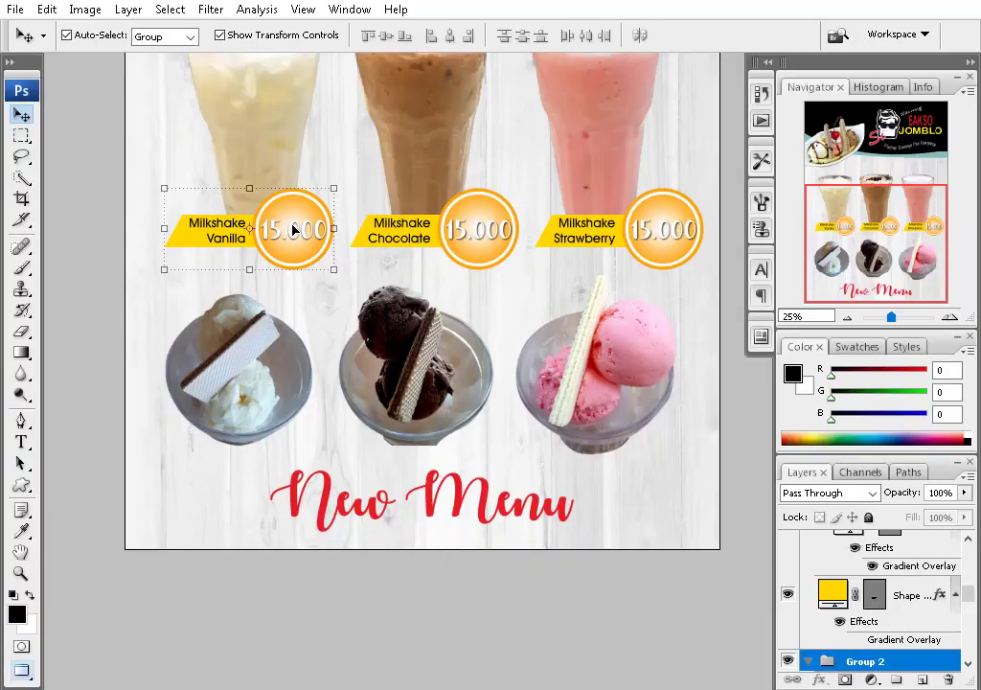
pyautogui.moveTo(305, 238)
pyautogui.mouseDown()
pyautogui.moveTo(304, 438)
pyautogui.moveTo(402, 357)
pyautogui.mouseUp()
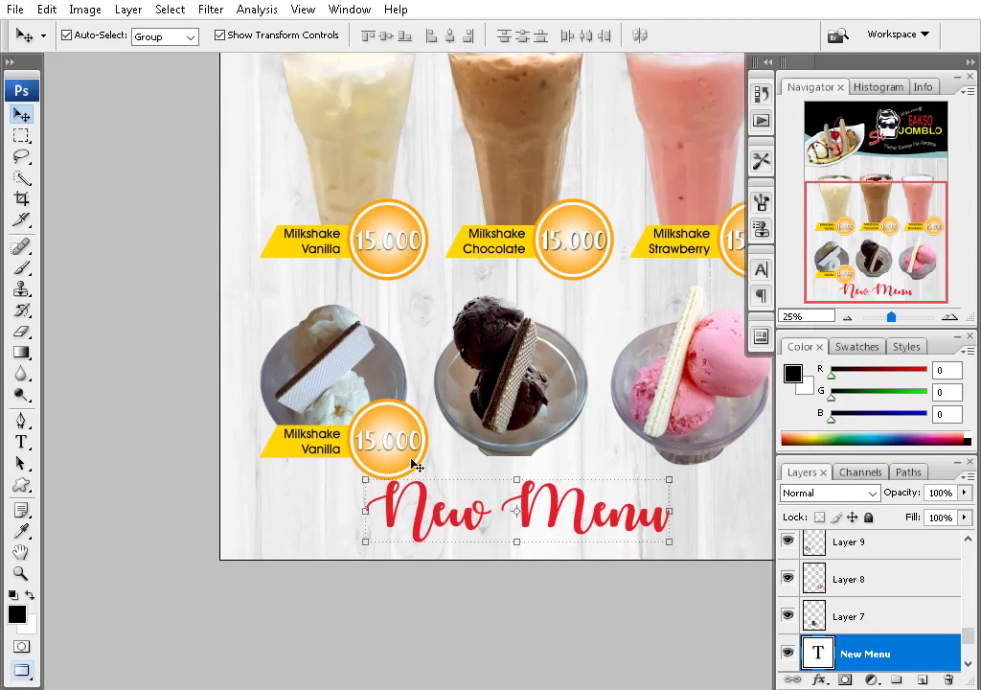
pyautogui.scroll(3, 499, 494)
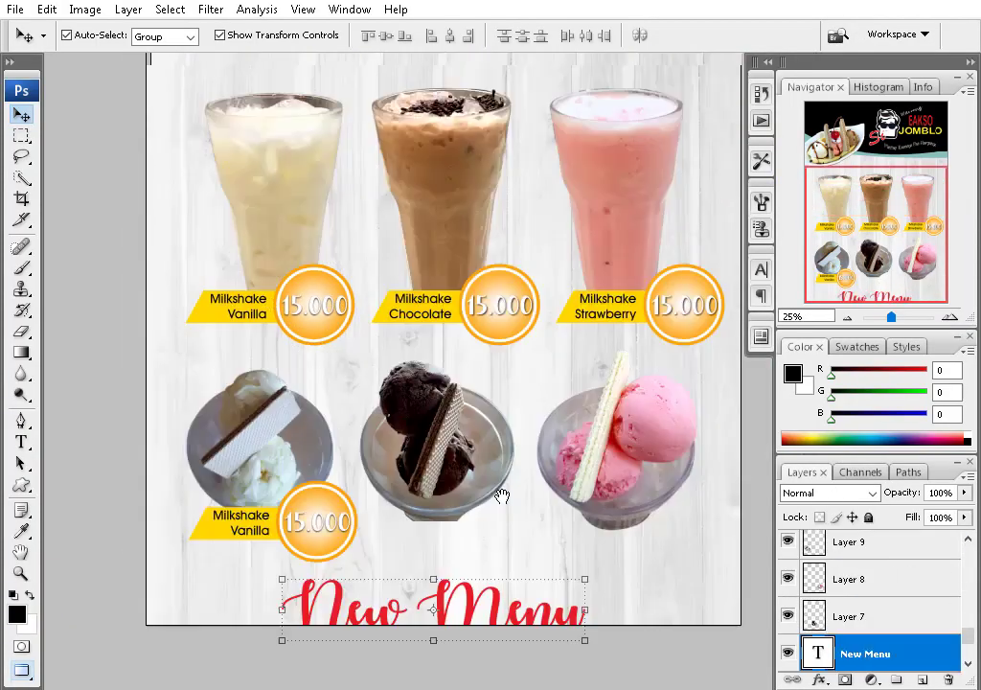
pyautogui.click(448, 340)
pyautogui.keyDown('shift'); pyautogui.click(448, 340); pyautogui.keyUp('shift')
pyautogui.keyDown('shift'); pyautogui.click(622, 354); pyautogui.keyUp('shift')
pyautogui.click(369, 36)
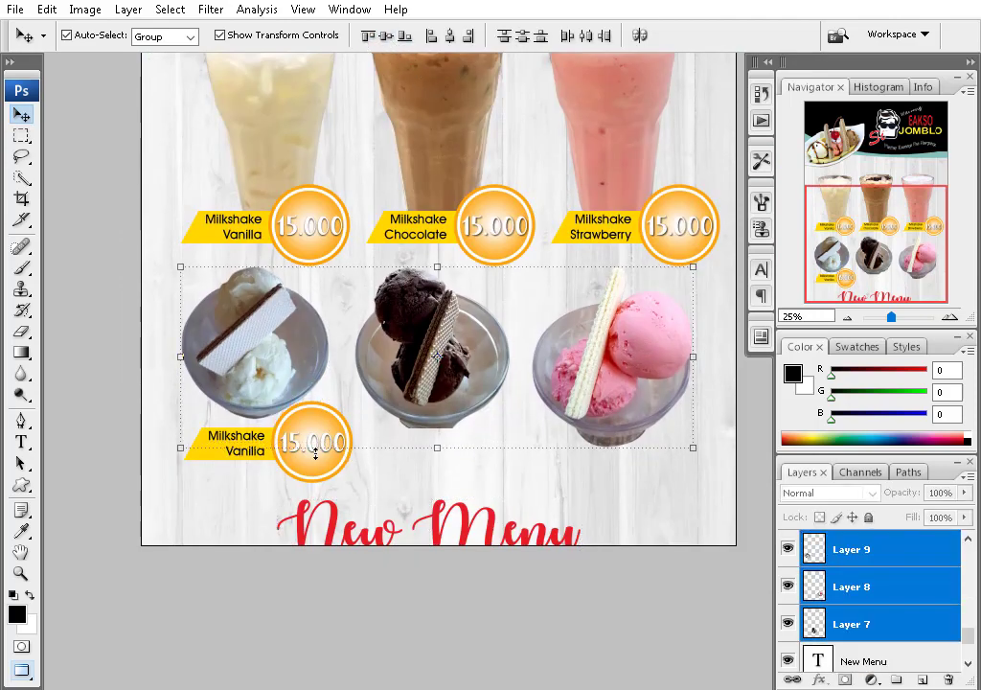
pyautogui.hotkey('ctrl', 't')
pyautogui.press('Return')
# - Edit the copied tag to read 10.000 and Ice Cream Vanilla
pyautogui.click(288, 442)
pyautogui.hotkey('ctrl', '+')
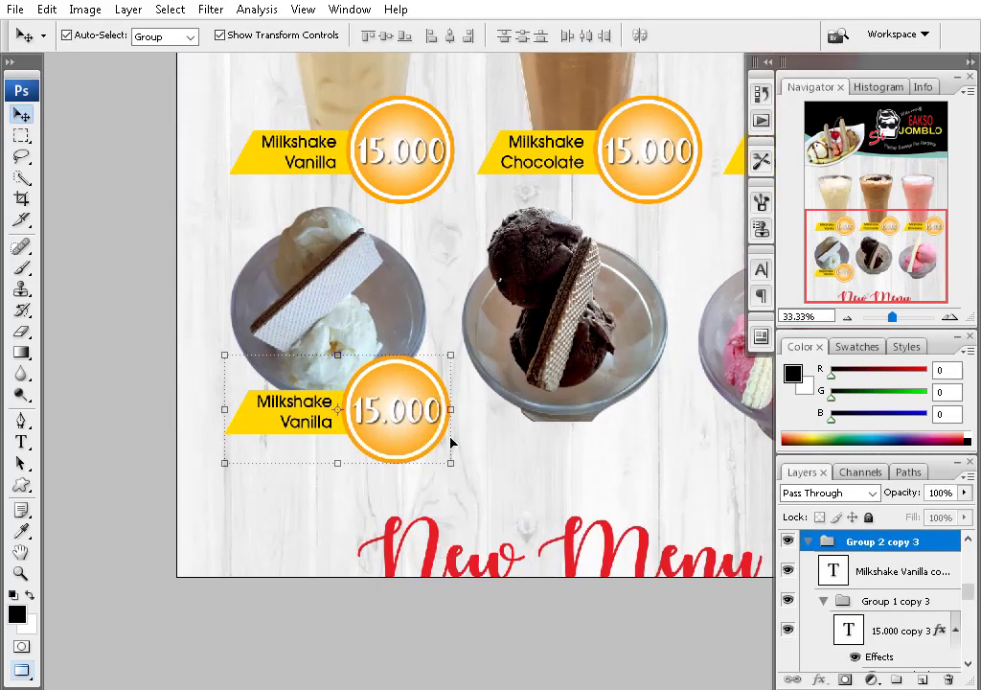
pyautogui.click(370, 410)
pyautogui.press('BackSpace')
pyautogui.write('0')
pyautogui.click(583, 35)
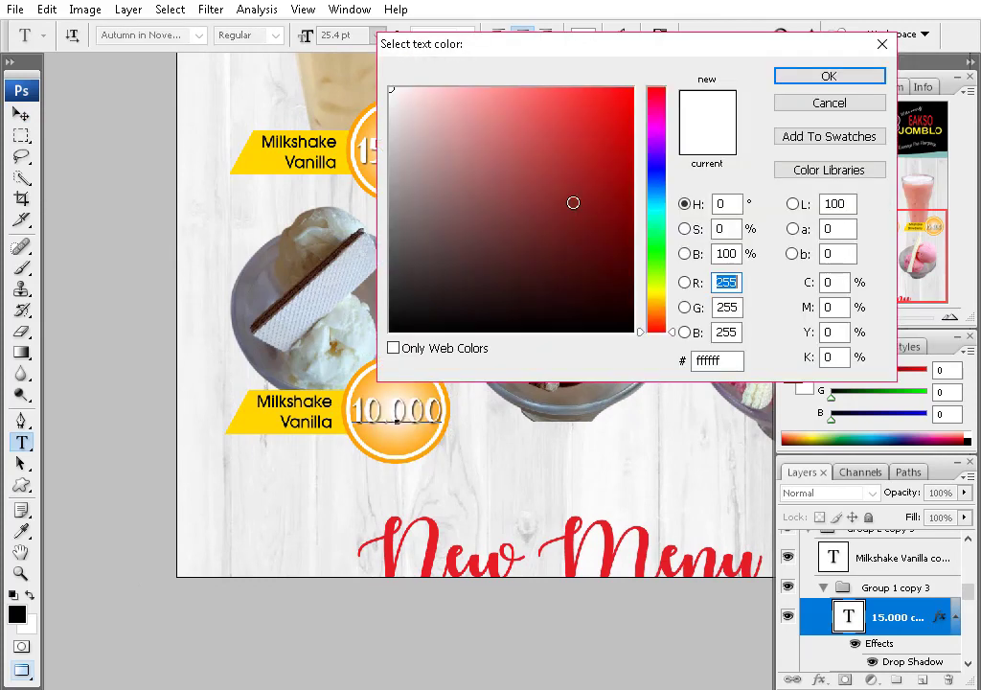
pyautogui.press('Return')
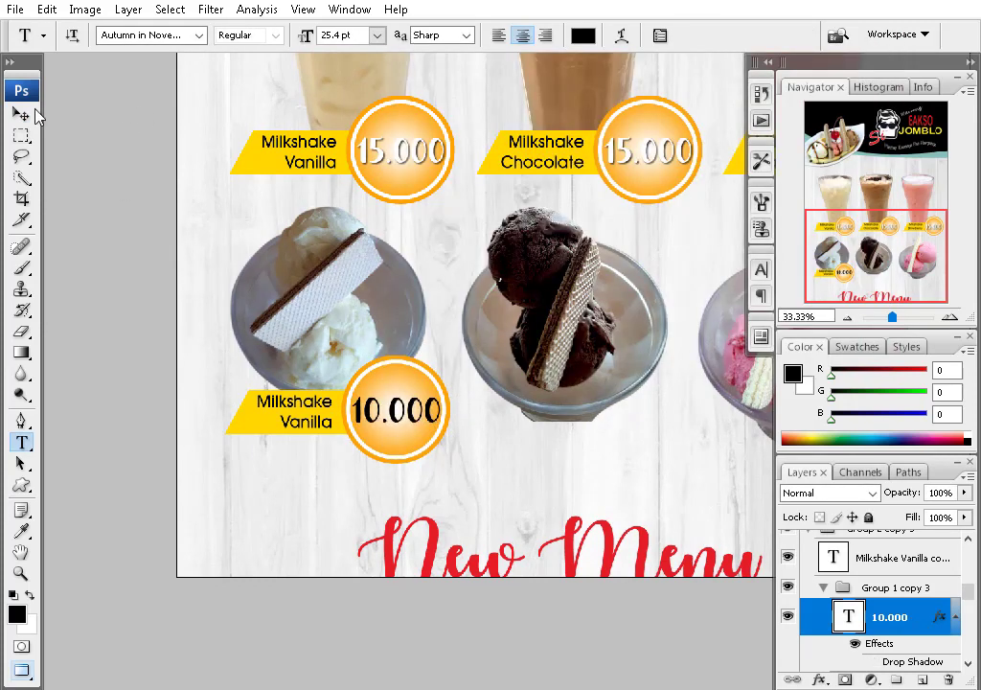
pyautogui.click(25, 114)
pyautogui.press('t')
pyautogui.hotkey('ctrl', '+')
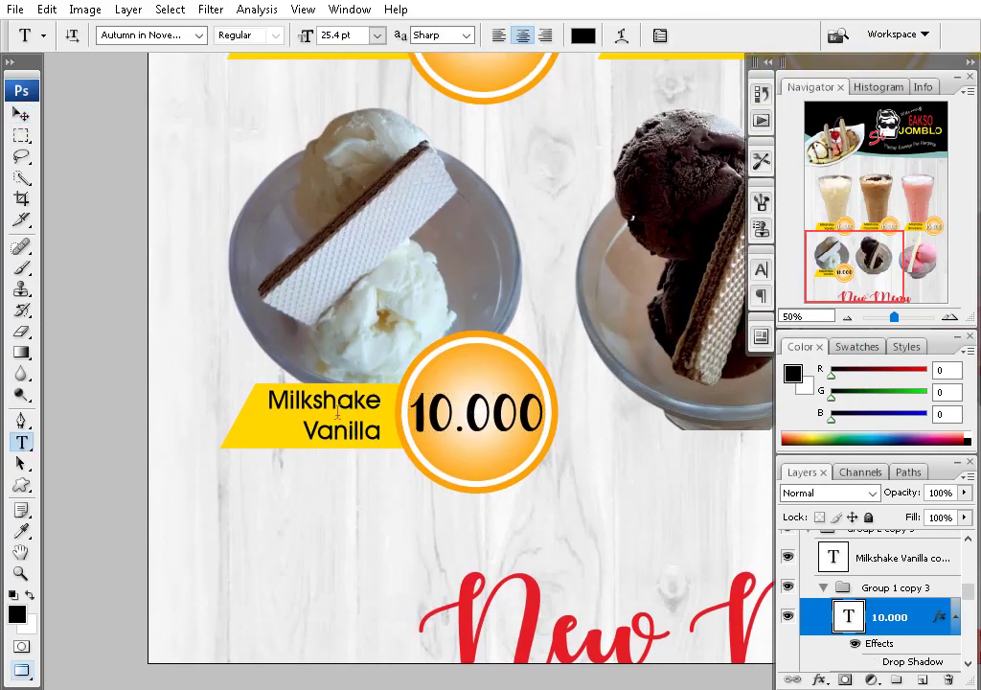
pyautogui.click(337, 409)
pyautogui.write('Ice Cream')
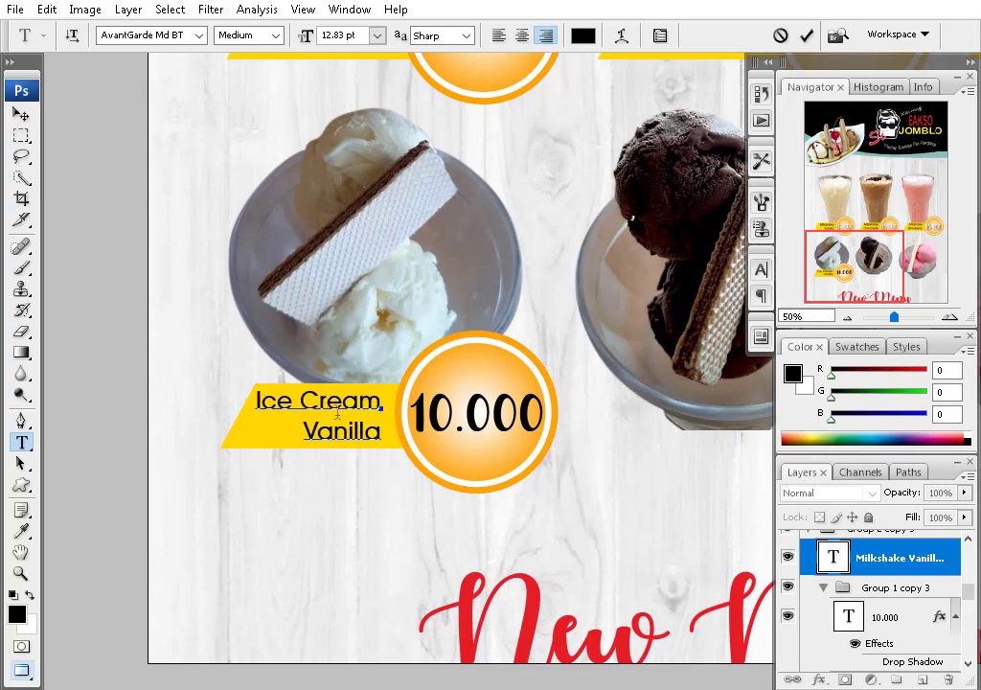
pyautogui.hotkey('ctrl', 'Return')
# - Alt-copy the tag onto the chocolate bowl and relabel it Ice Cream Chocolate
pyautogui.press('v')
pyautogui.moveTo(516, 444); pyautogui.dragTo(648, 460)
pyautogui.hotkey('ctrl', '-')
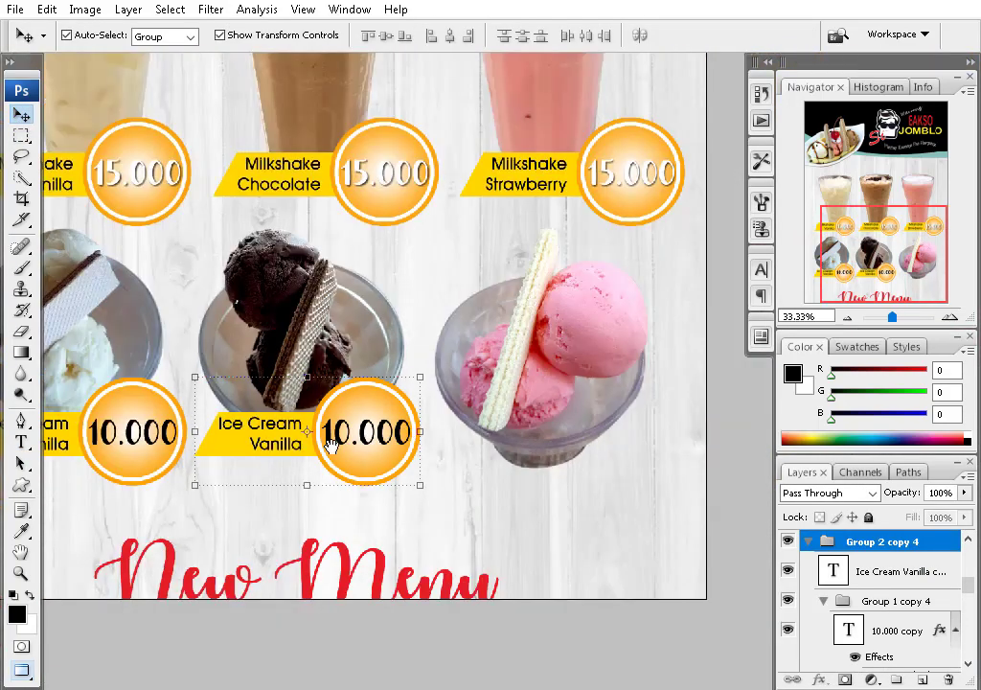
pyautogui.press('t')
pyautogui.doubleClick(330, 445)
pyautogui.hotkey('ctrl', 'Return')
# - Copy the tag onto the strawberry bowl, slightly enlarge that photo, and relabel it Ice Cream Strawberry
pyautogui.press('v')
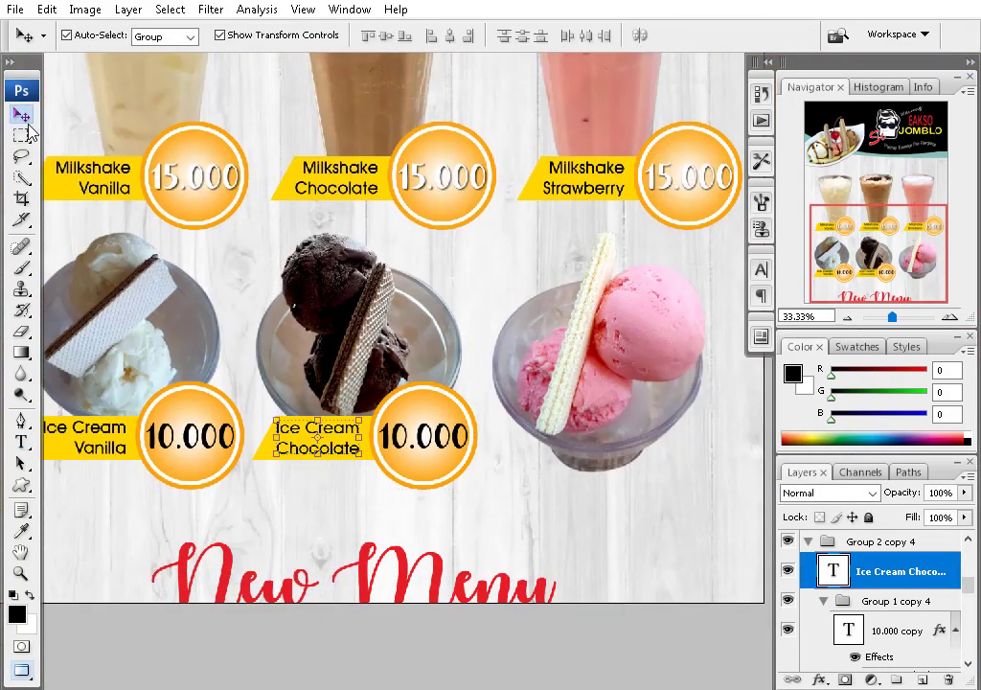
pyautogui.moveTo(325, 421); pyautogui.dragTo(532, 415)
pyautogui.hscroll(3, 648, 386)
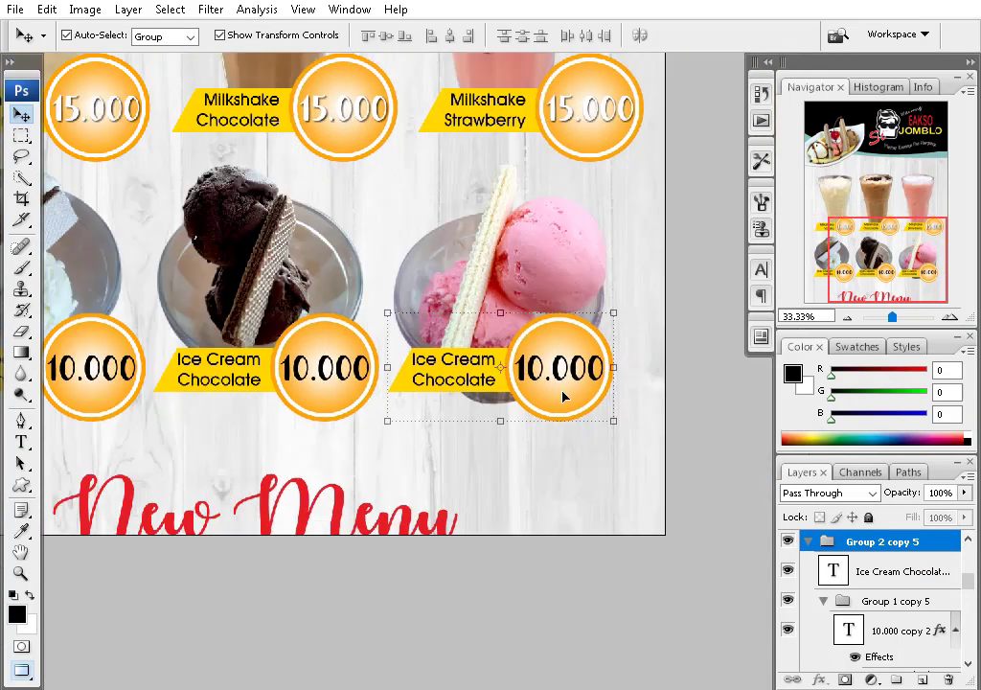
pyautogui.click(581, 293)
pyautogui.moveTo(394, 405); pyautogui.dragTo(403, 394)
pyautogui.press('Return')
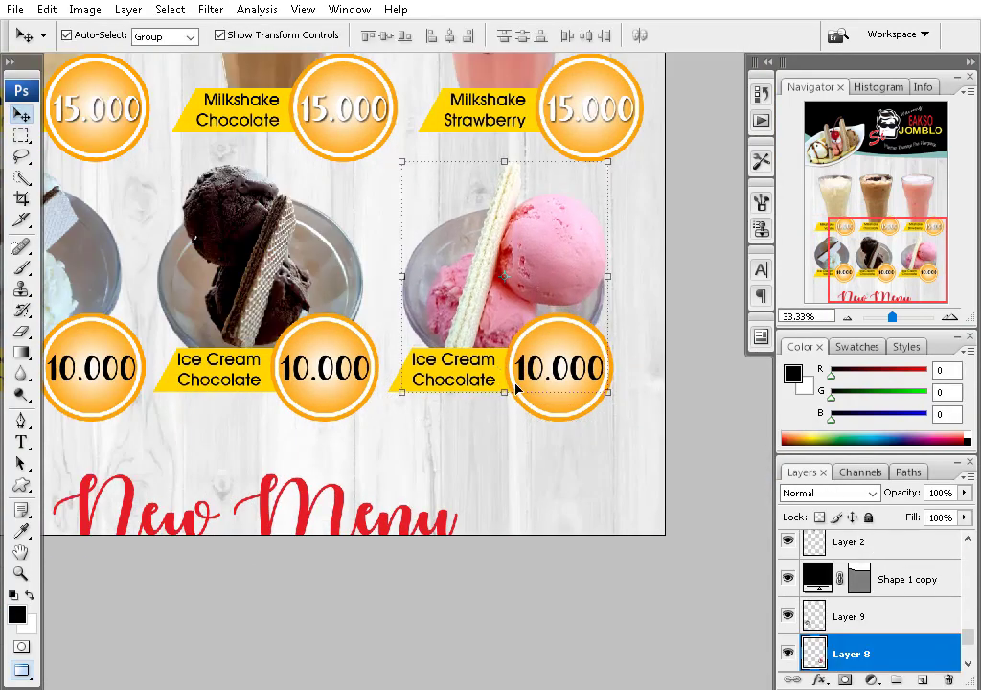
pyautogui.press('t')
pyautogui.doubleClick(453, 380)
pyautogui.hotkey('ctrl', 'Return')
# - Zoom out and list the layers under the vanilla ice cream tag
pyautogui.press('v')
pyautogui.hotkey('ctrl', '-')
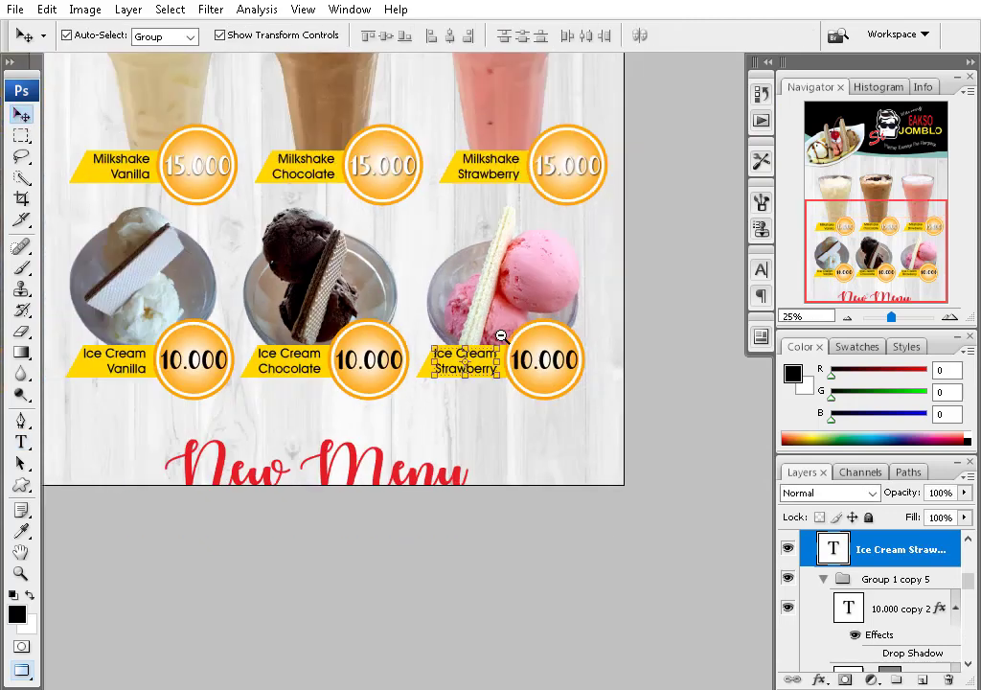
pyautogui.click(164, 446)
pyautogui.rightClick(165, 445)
# - Recolour the vanilla ice cream banner pale cream
pyautogui.click(240, 322)
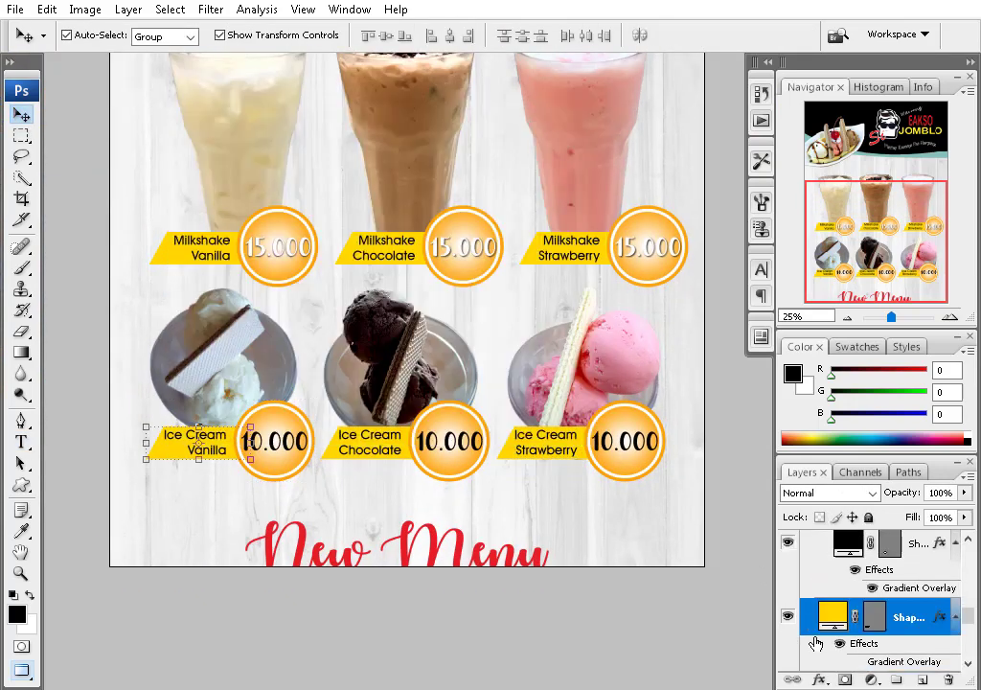
pyautogui.doubleClick(832, 617)
pyautogui.click(658, 248)
pyautogui.click(419, 94)
pyautogui.moveTo(657, 292)
pyautogui.mouseDown()
pyautogui.moveTo(666, 300)
pyautogui.moveTo(668, 291)
pyautogui.mouseUp()
pyautogui.press('Return')
# - Recolour the chocolate ice cream banner dark brown and commit its label text
pyautogui.rightClick(337, 93)
pyautogui.click(431, 240)
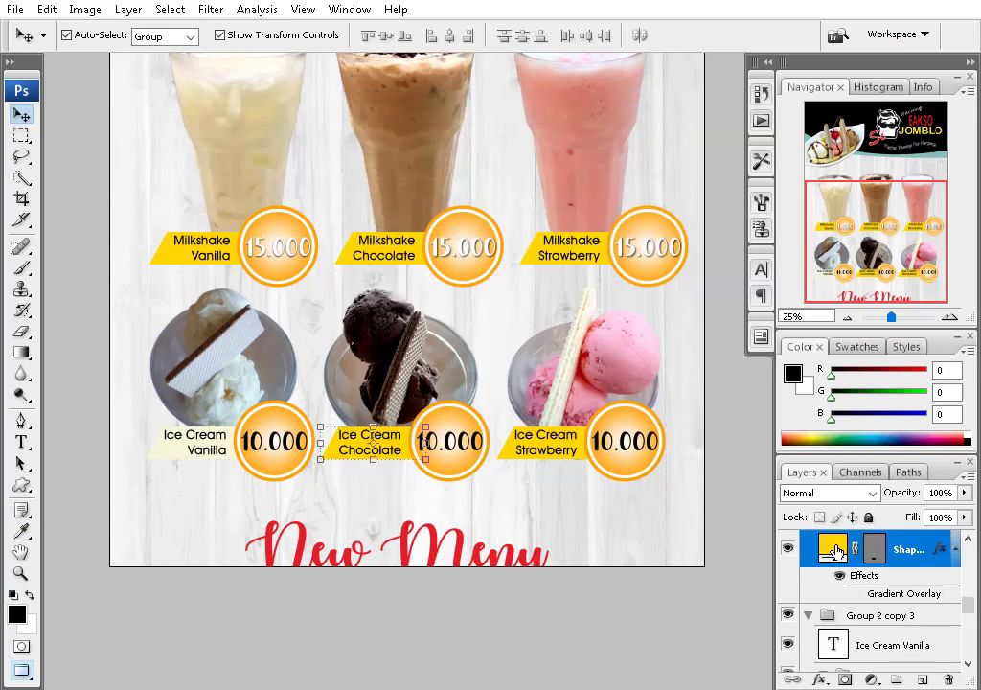
pyautogui.doubleClick(829, 544)
pyautogui.click(361, 296)
pyautogui.press('Return')
pyautogui.doubleClick(370, 442)
pyautogui.hotkey('ctrl', 'Return')
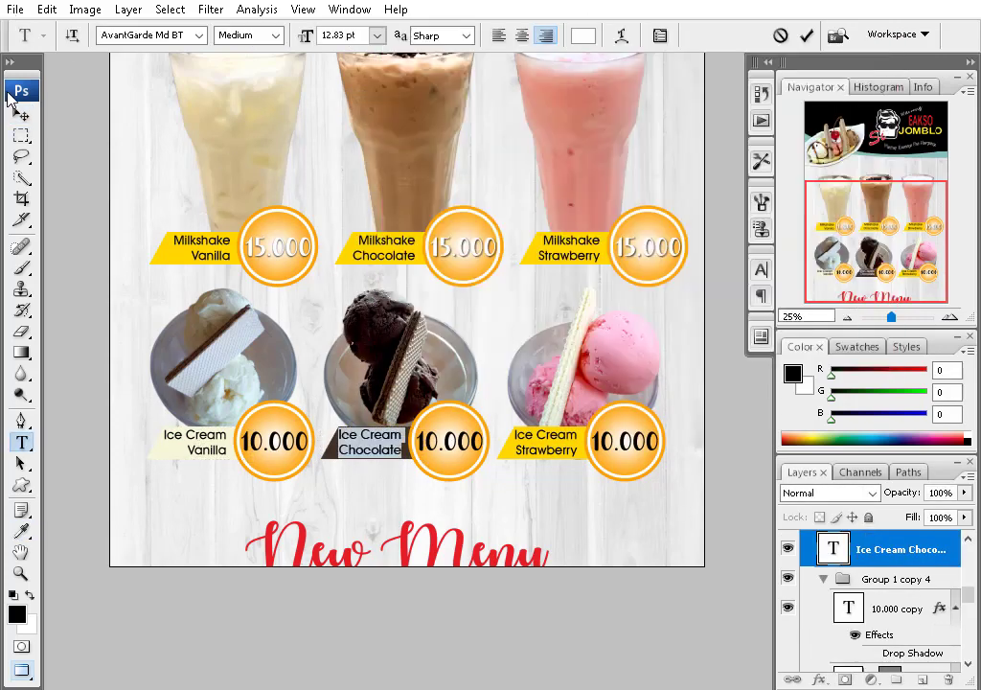
pyautogui.press('v')
# - Recolour the strawberry ice cream banner pink sampled from the strawberry ice cream
pyautogui.rightClick(514, 454)
pyautogui.click(574, 368)
pyautogui.doubleClick(832, 548)
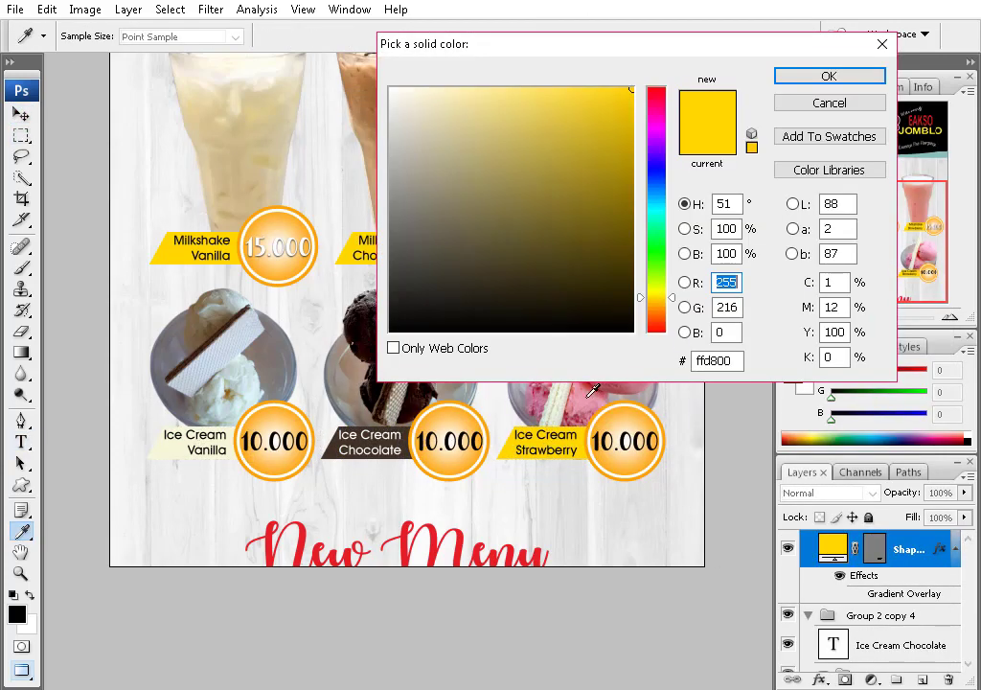
pyautogui.click(594, 374)
pyautogui.click(859, 72)
# - Recolour the chocolate milkshake banner light blue
pyautogui.moveTo(515, 314); pyautogui.dragTo(478, 392)
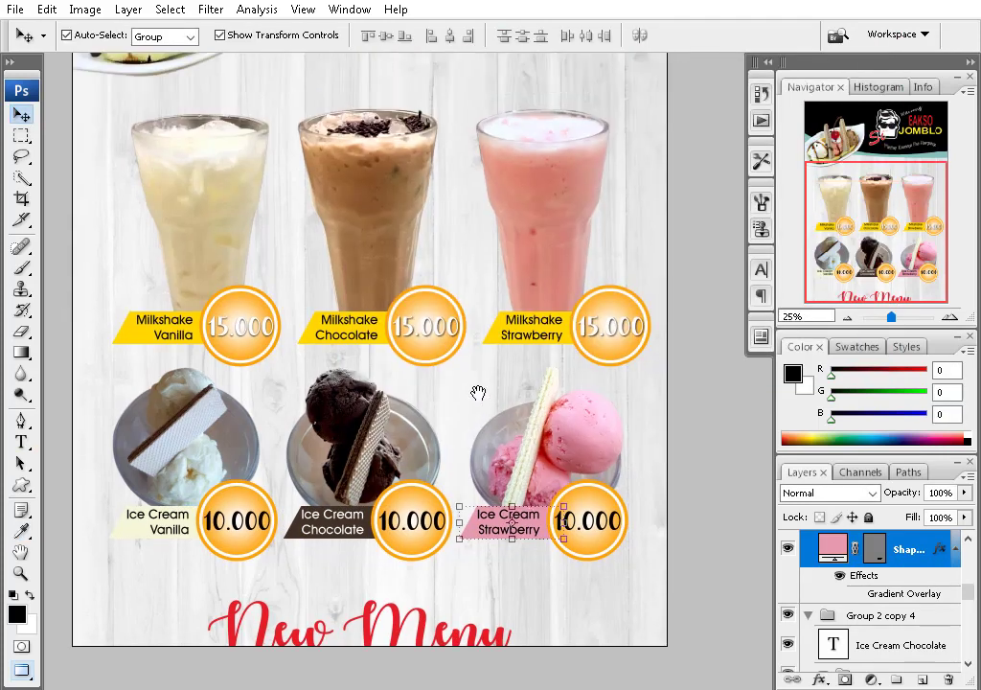
pyautogui.rightClick(316, 330)
pyautogui.click(388, 464)
pyautogui.doubleClick(832, 548)
pyautogui.click(657, 204)
pyautogui.click(657, 269)
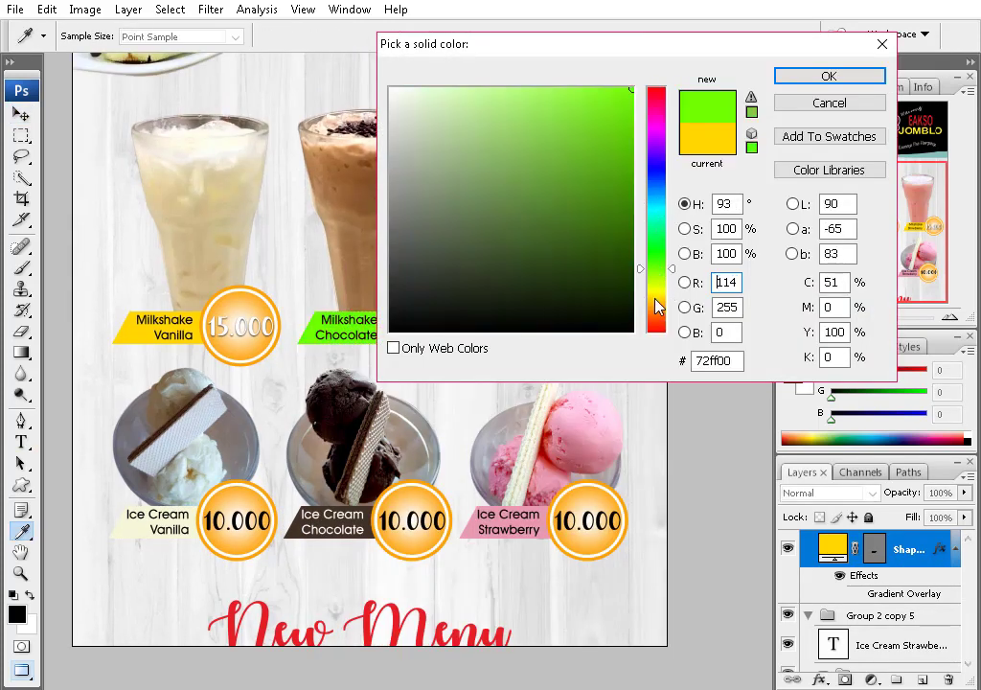
pyautogui.press('Return')
pyautogui.moveTo(655, 305); pyautogui.dragTo(655, 183)
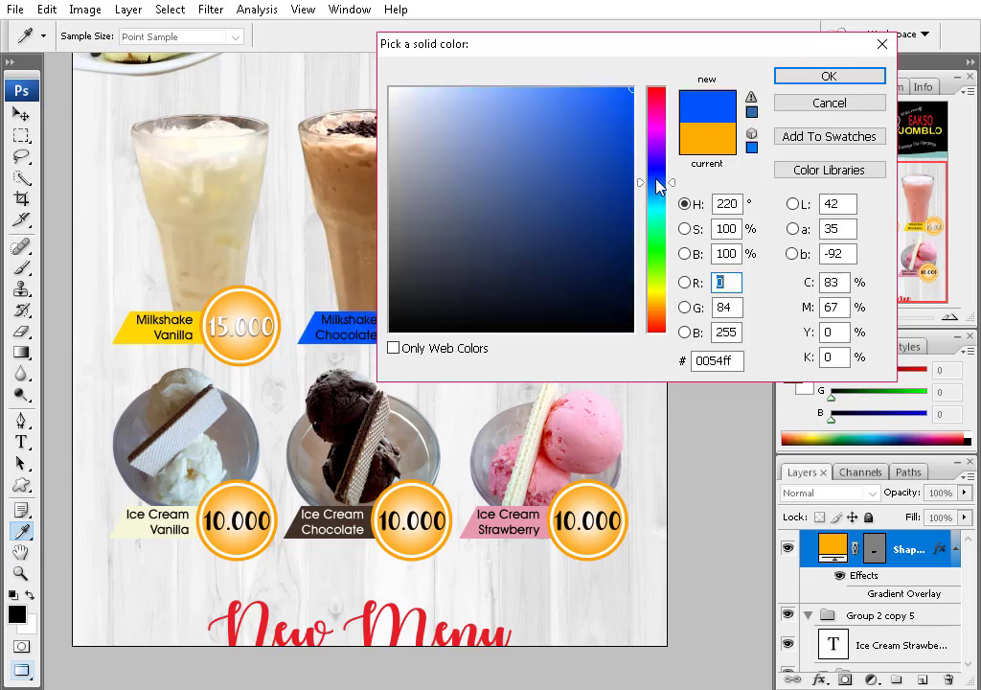
pyautogui.click(534, 93)
pyautogui.moveTo(661, 126); pyautogui.dragTo(657, 198)
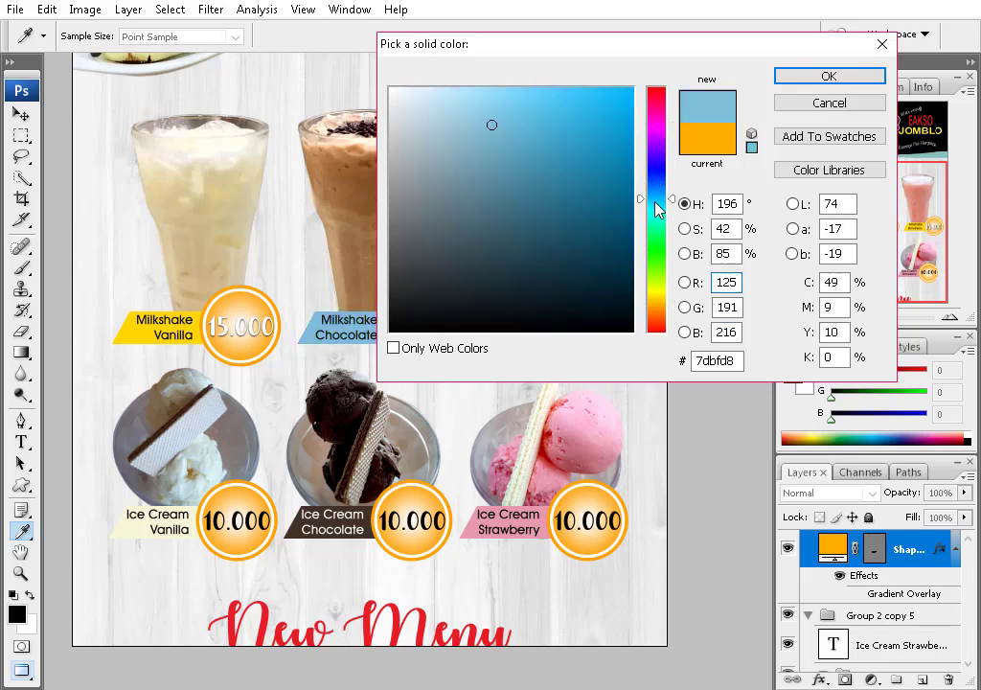
pyautogui.press('Return')
pyautogui.press('v')
# - Recolour the strawberry milkshake banner pale green, then fit the whole poster in view
pyautogui.rightClick(584, 383)
pyautogui.click(584, 380)
pyautogui.doubleClick(832, 546)
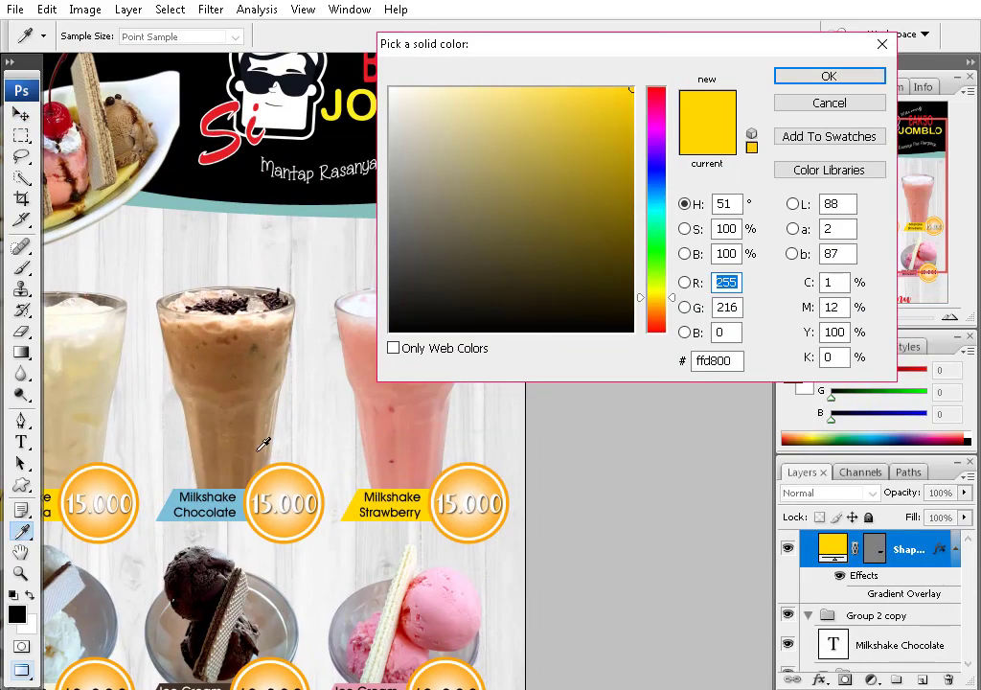
pyautogui.click(197, 504)
pyautogui.moveTo(657, 199)
pyautogui.mouseDown()
pyautogui.moveTo(664, 132)
pyautogui.moveTo(657, 322)
pyautogui.moveTo(661, 269)
pyautogui.mouseUp()
pyautogui.press('Return')
pyautogui.press('v')
pyautogui.hotkey('ctrl', '0')
pyautogui.moveTo(433, 289); pyautogui.dragTo(477, 397)
# - Add an enlarged red Banana Split caption below the banana split dish
pyautogui.hotkey('ctrl', '+')
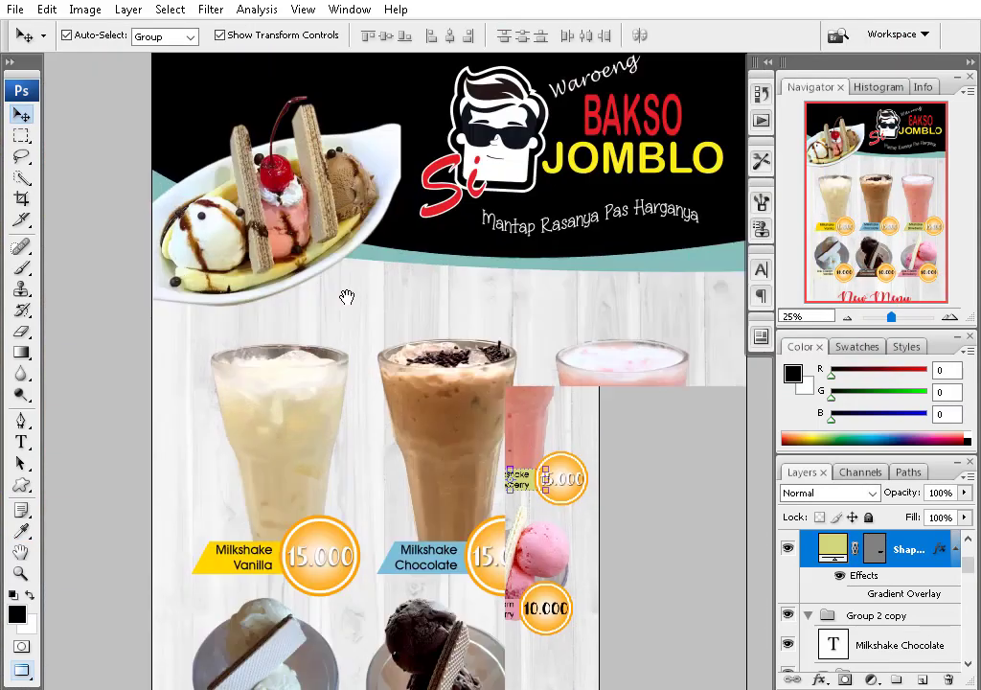
pyautogui.press('t')
pyautogui.click(339, 400)
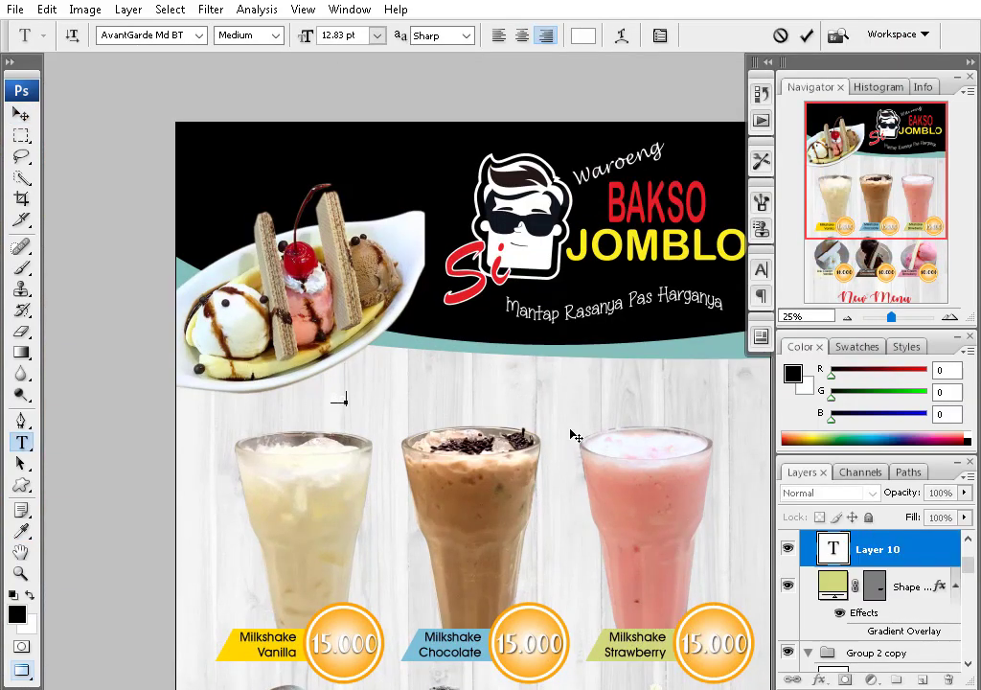
pyautogui.click(582, 35)
pyautogui.click(853, 75)
pyautogui.write('Banana Slpit')
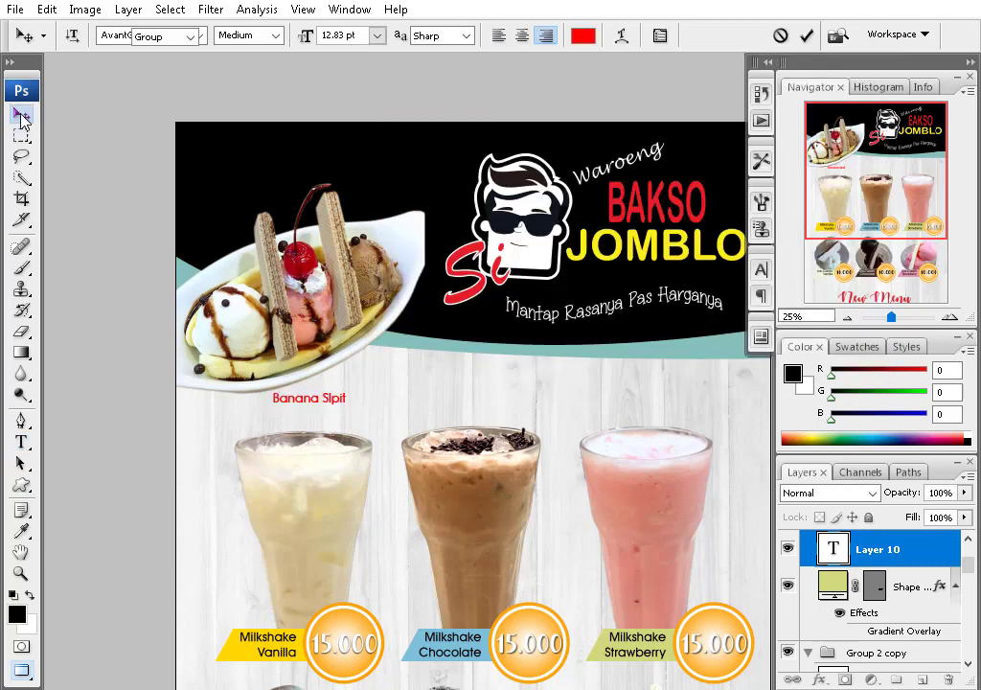
pyautogui.hotkey('ctrl', 'Return')
pyautogui.press('v')
pyautogui.moveTo(347, 406); pyautogui.dragTo(393, 402)
pyautogui.press('Return')
# - Correct the caption typo from 'Banana Slpit' to 'Banana Split'
pyautogui.click(376, 400)
pyautogui.rightClick(391, 393)
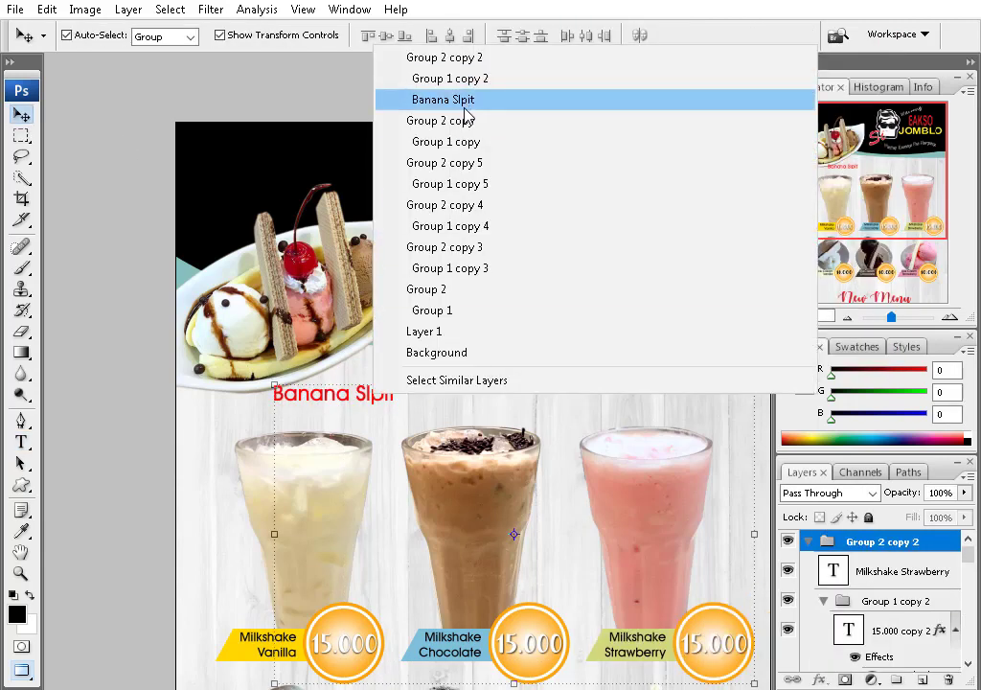
pyautogui.click(461, 100)
pyautogui.hotkey('ctrl', '+')
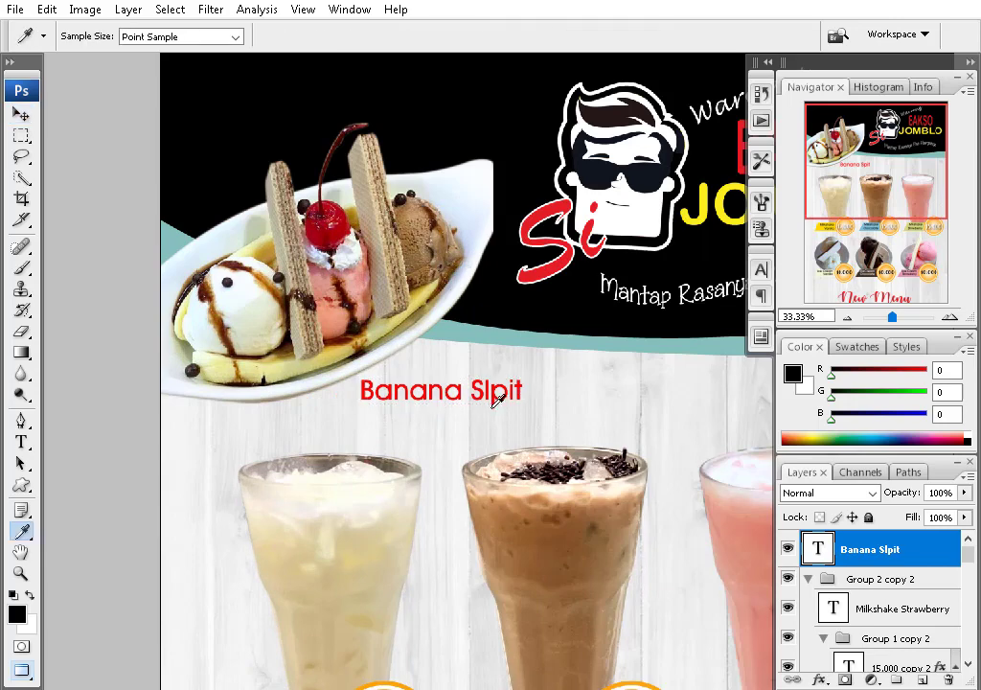
pyautogui.press('t')
pyautogui.click(491, 391)
pyautogui.write('t')
pyautogui.hotkey('ctrl', 'Return')
pyautogui.press('v')
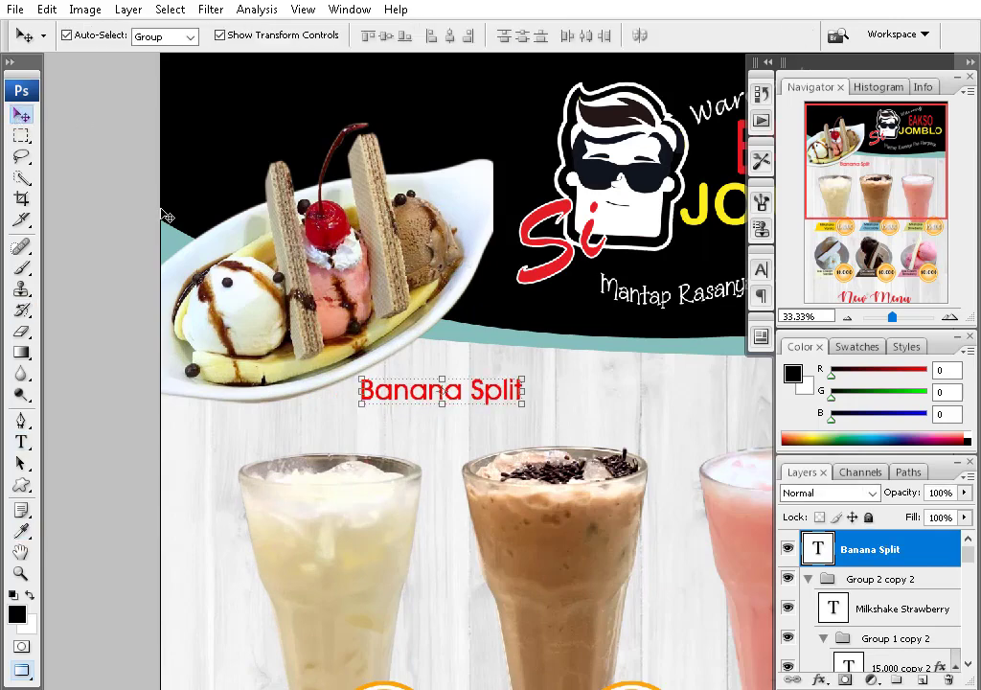
# - Copy the vanilla price tag up to the dessert and move its 15.000 circle beside Banana Split
pyautogui.click(496, 368)
pyautogui.moveTo(372, 520); pyautogui.dragTo(447, 233)
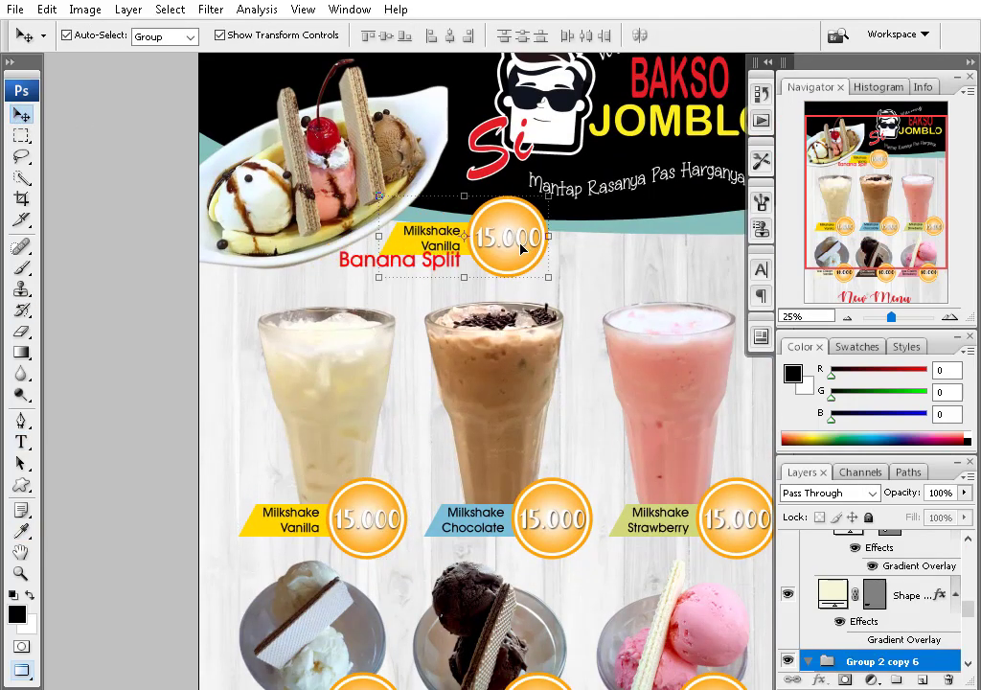
pyautogui.rightClick(478, 237)
pyautogui.click(526, 501)
pyautogui.rightClick(459, 240)
pyautogui.click(512, 422)
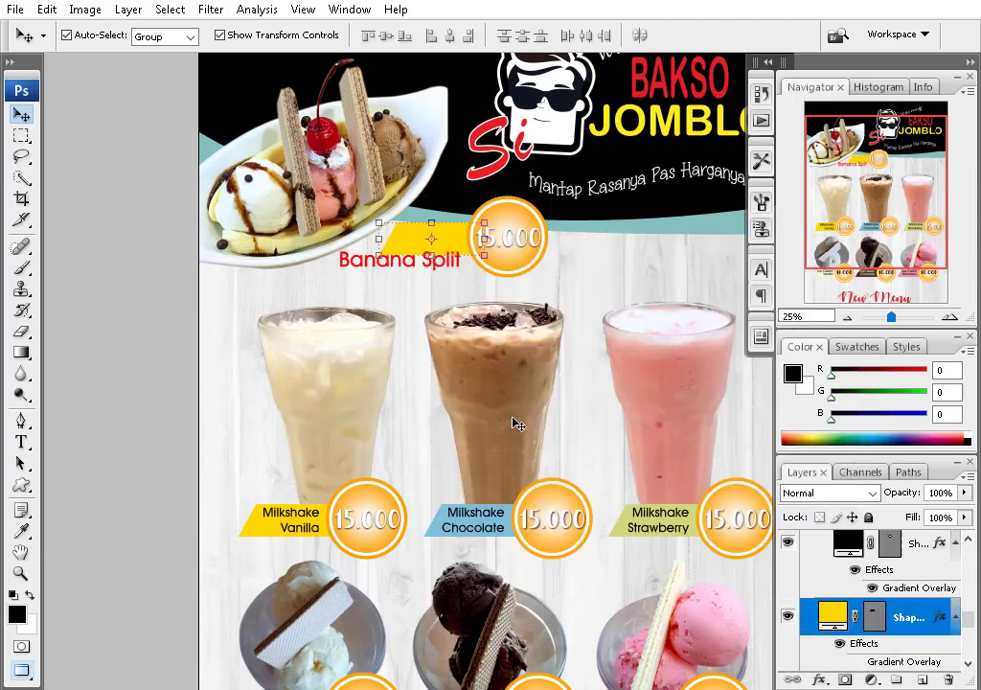
pyautogui.moveTo(507, 237); pyautogui.dragTo(434, 221)
# - Check the reference photo in chat, then place the 15.000 circle on the dessert dish
pyautogui.hotkey('alt', 'Tab')
pyautogui.scroll(5, 514, 449)
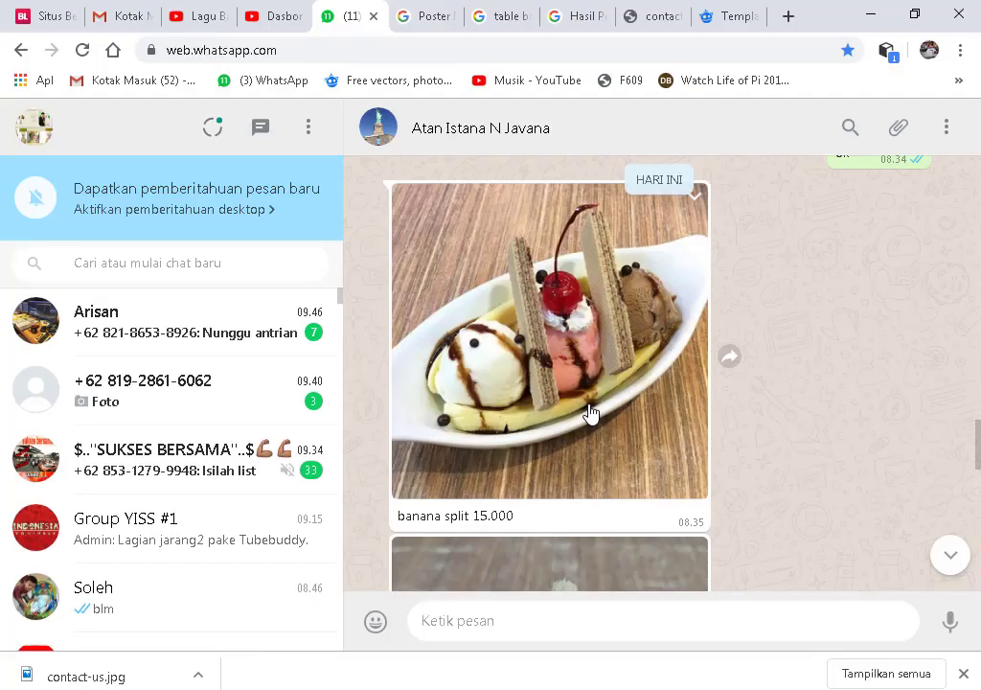
pyautogui.hotkey('alt', 'Tab')
pyautogui.scroll(1, 466, 259)
pyautogui.moveTo(294, 229)
pyautogui.mouseDown()
pyautogui.moveTo(267, 437)
pyautogui.moveTo(415, 212)
pyautogui.moveTo(404, 438)
pyautogui.moveTo(223, 201)
pyautogui.moveTo(409, 201)
pyautogui.moveTo(278, 419)
pyautogui.moveTo(365, 454)
pyautogui.moveTo(418, 425)
pyautogui.mouseUp()
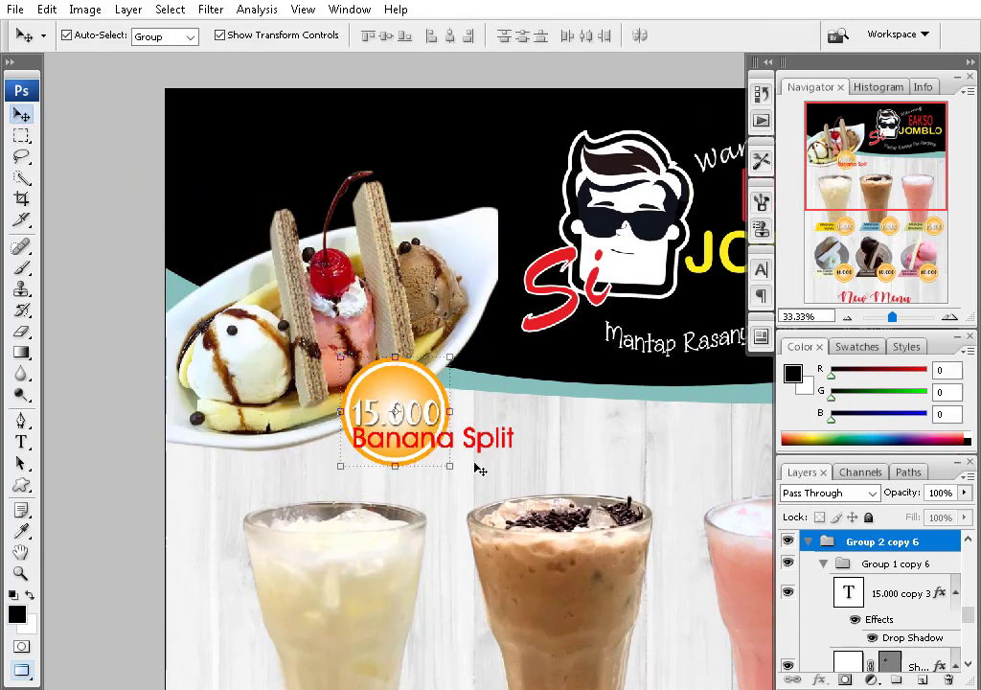
# - Move the Banana Split caption to the header's top left and make it yellow
pyautogui.moveTo(475, 445); pyautogui.dragTo(574, 431)
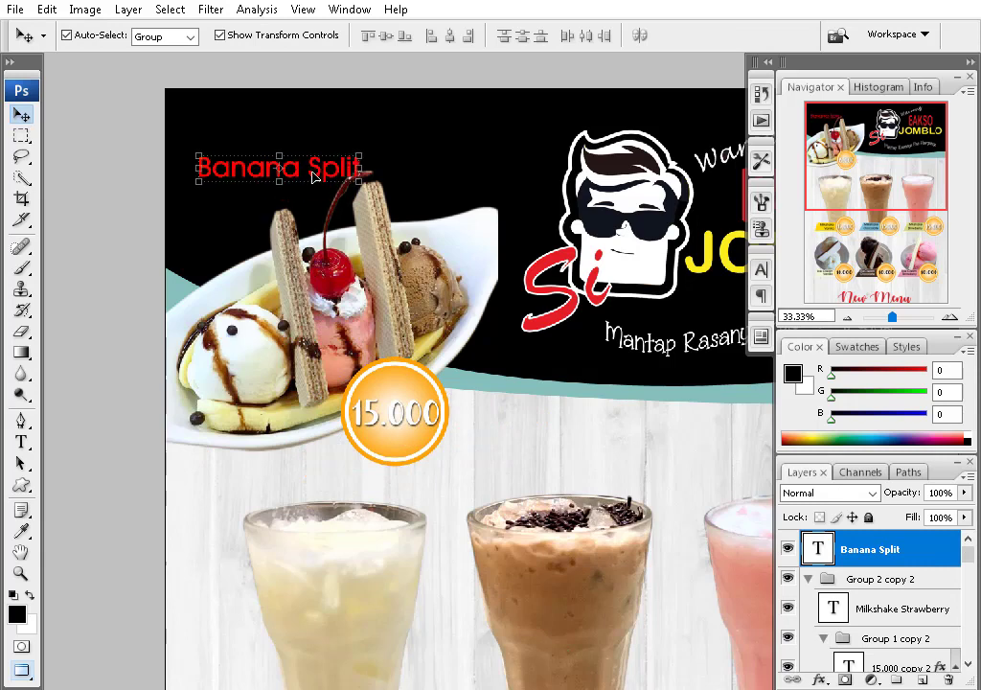
pyautogui.doubleClick(313, 170)
pyautogui.click(581, 34)
pyautogui.click(828, 76)
pyautogui.click(580, 35)
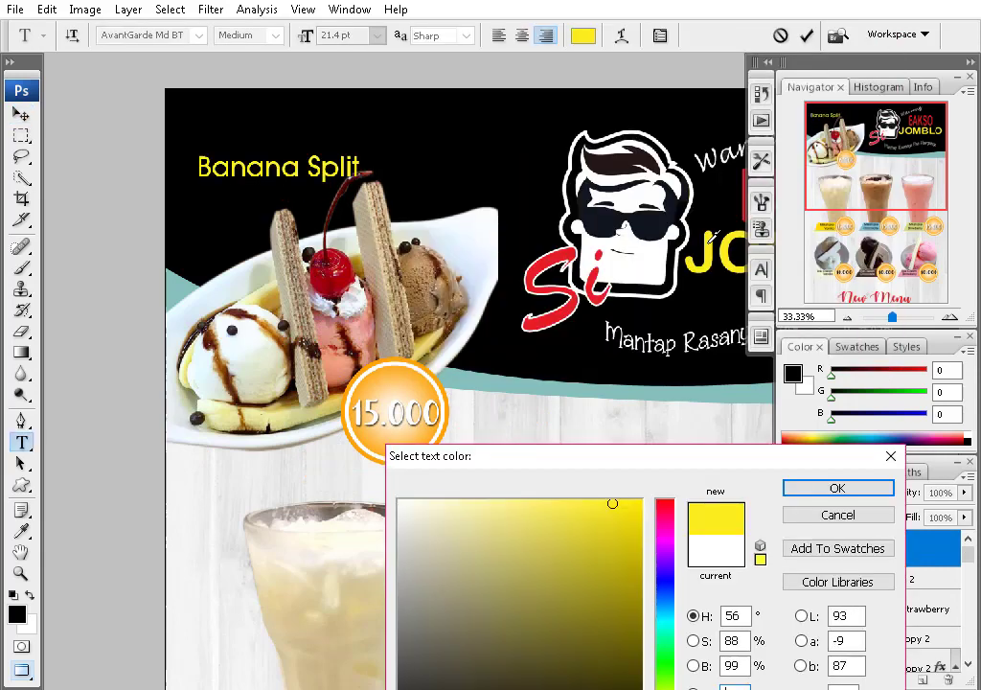
pyautogui.click(838, 486)
# - Rotate Banana Split about -12° and warp it with Arc style, bend +42
pyautogui.click(21, 113)
pyautogui.hotkey('ctrl', 't')
pyautogui.moveTo(393, 239); pyautogui.dragTo(395, 213)
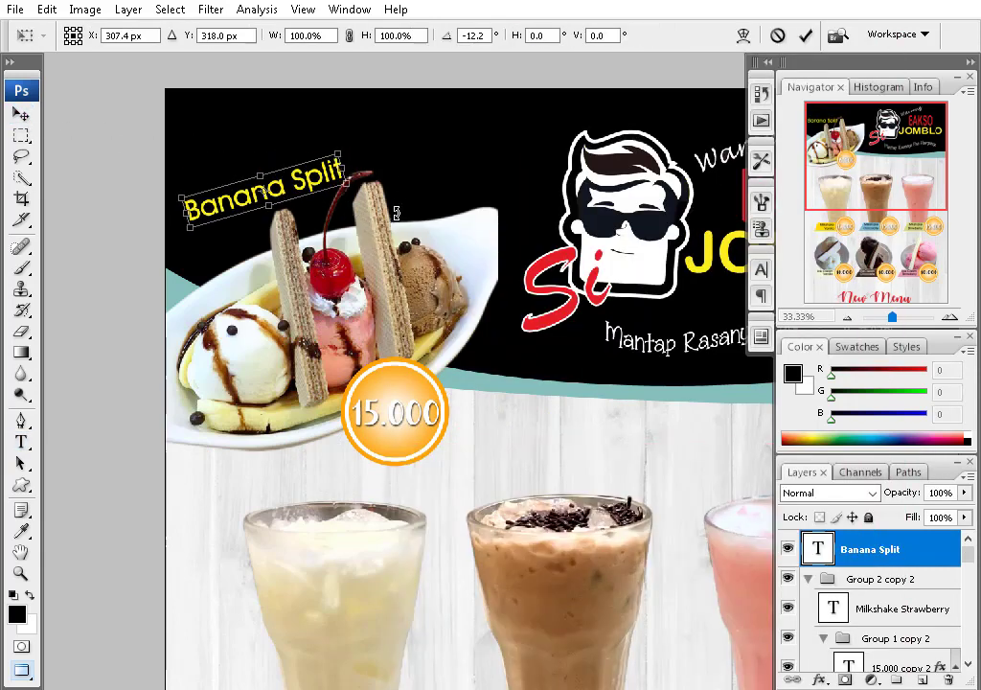
pyautogui.press('Return')
pyautogui.press('t')
pyautogui.click(619, 38)
pyautogui.click(445, 194)
pyautogui.click(405, 244)
pyautogui.moveTo(491, 279); pyautogui.dragTo(483, 279)
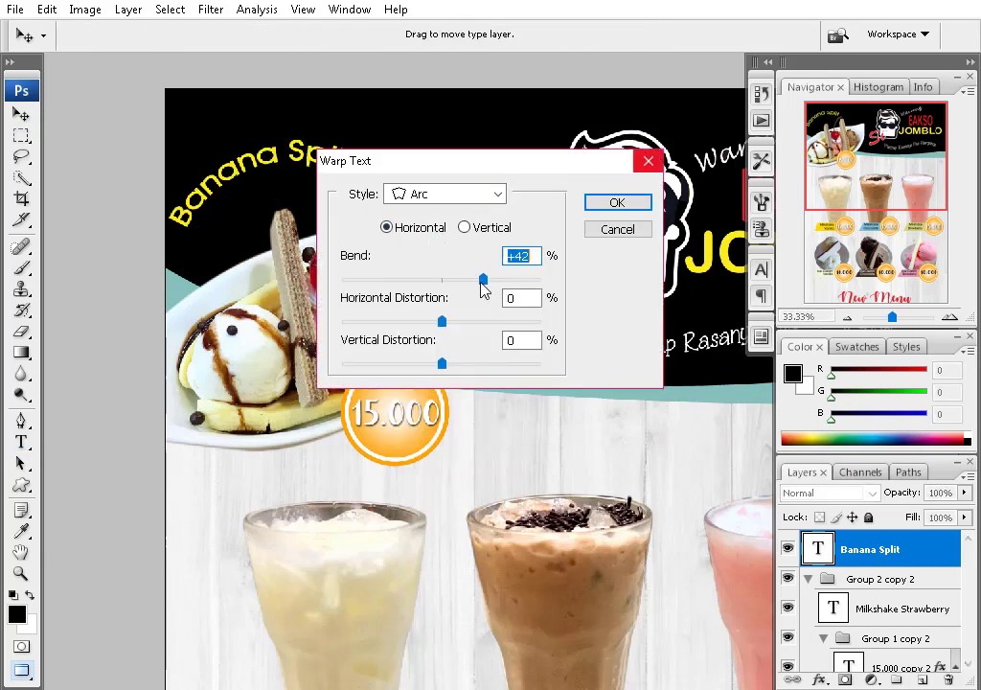
pyautogui.press('Return')
# - Zoom out and select the New Menu title
pyautogui.click(19, 114)
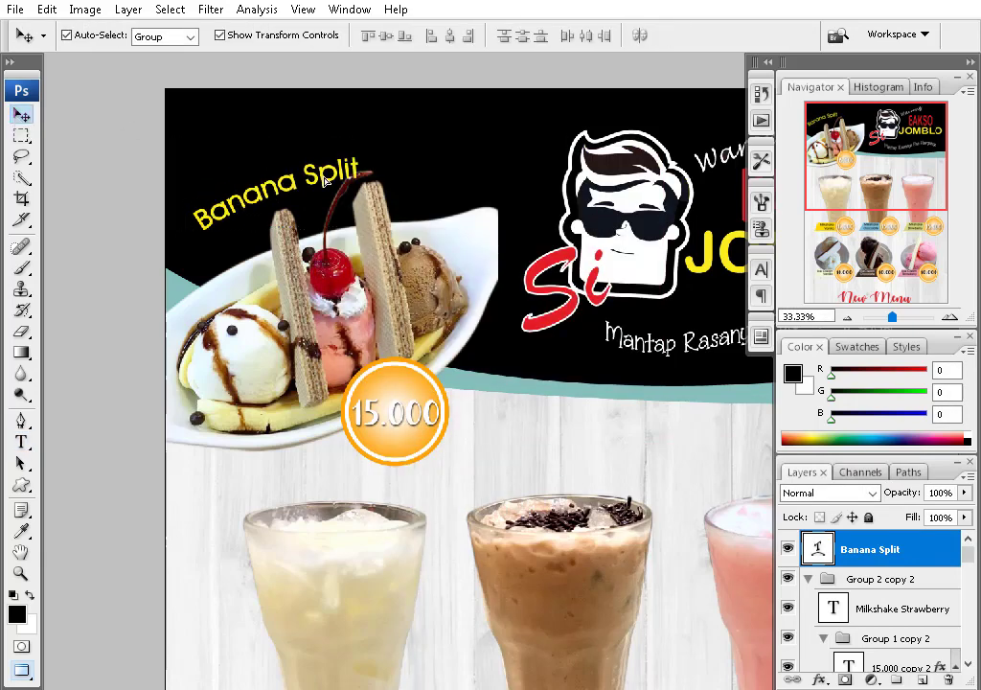
pyautogui.hotkey('ctrl', '-')
pyautogui.click(444, 541)
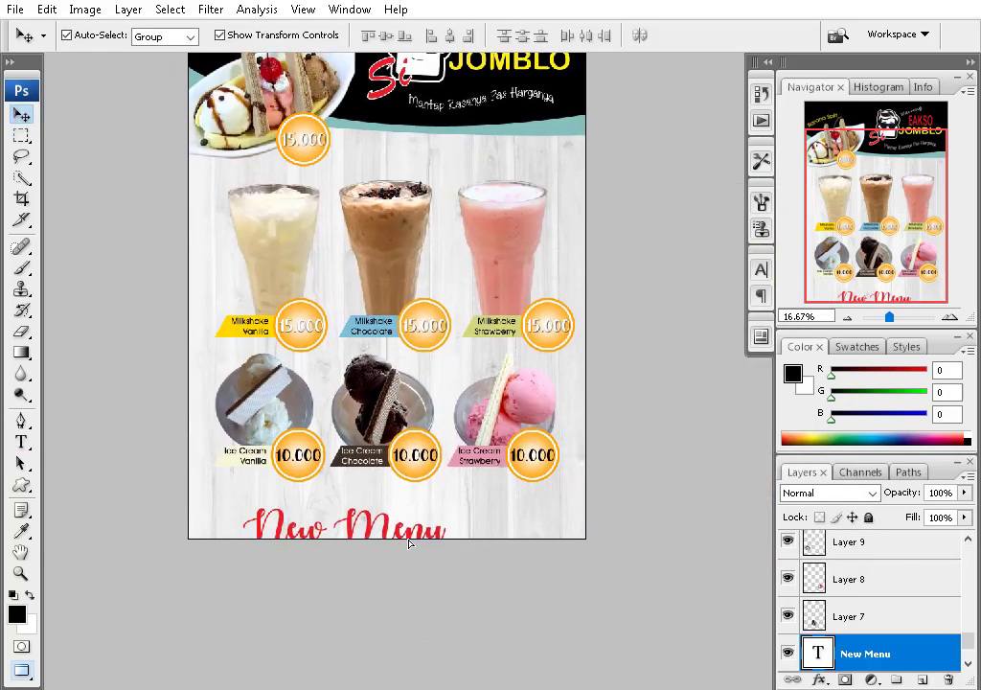
# - Give the New Menu title a stroke outline and a drop shadow
pyautogui.scroll(2, 534, 173)
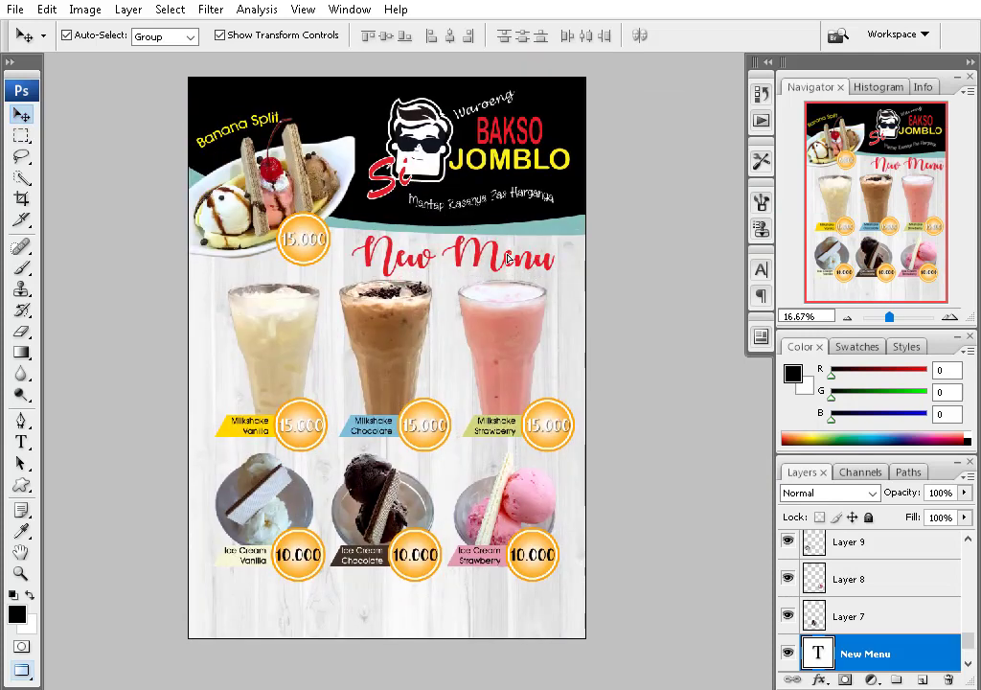
pyautogui.click(819, 679)
pyautogui.click(766, 669)
pyautogui.click(688, 257)
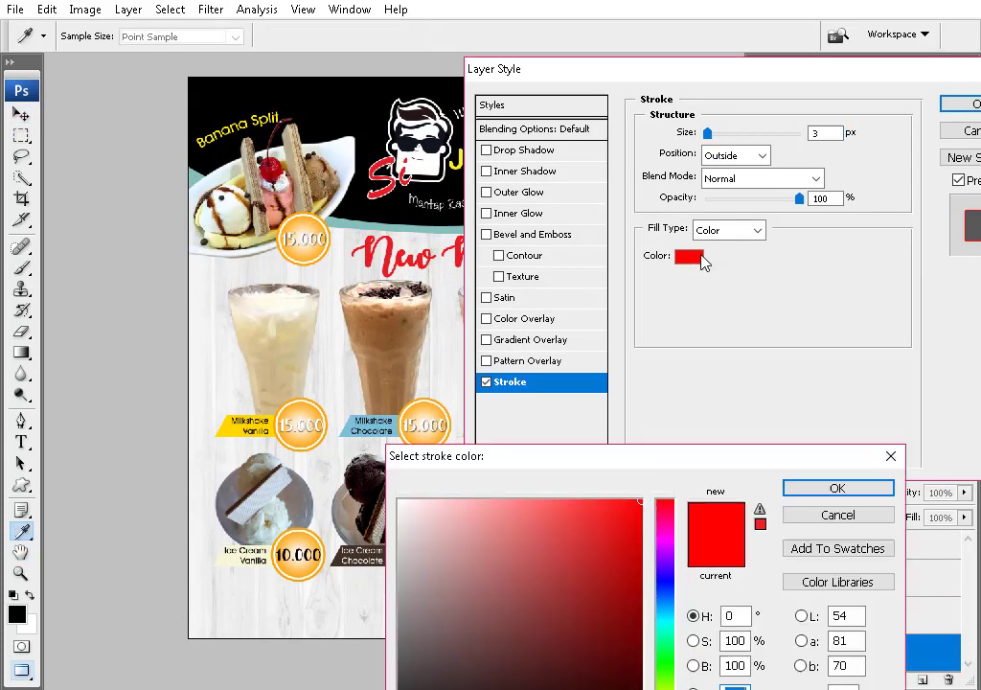
pyautogui.press('Return')
pyautogui.click(522, 152)
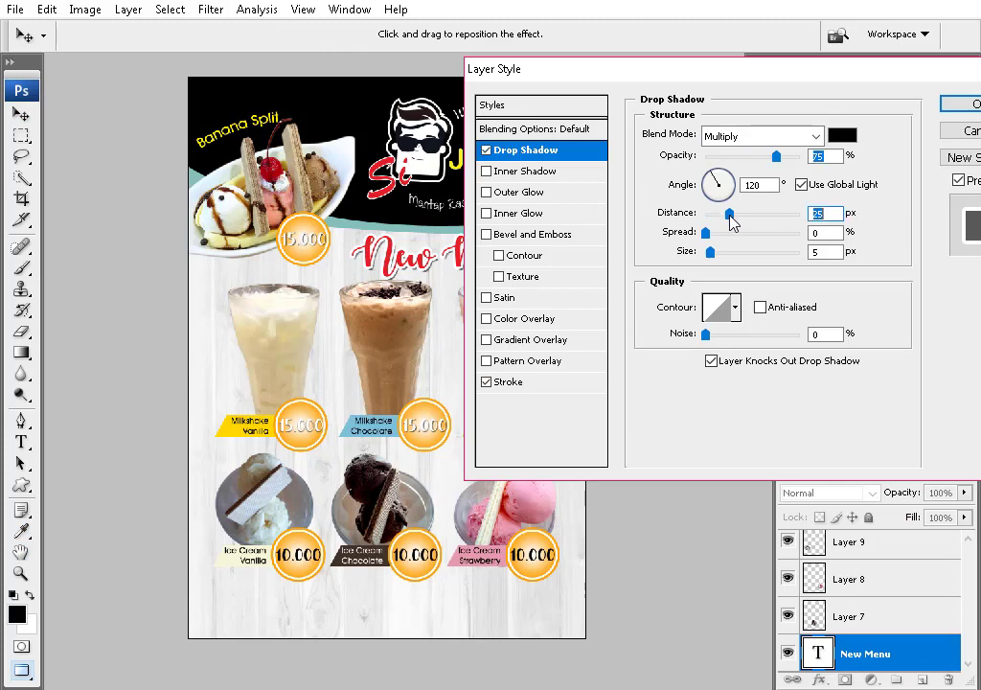
pyautogui.press('Return')
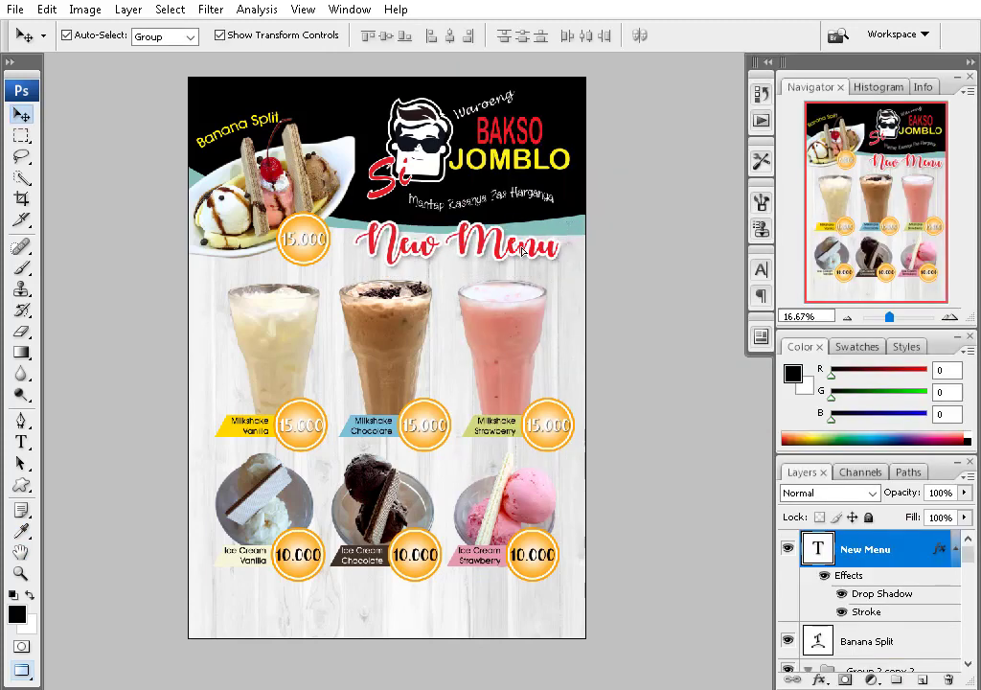
# - Bring the poster bottom into view and start a new shape at its bottom left
pyautogui.moveTo(522, 249); pyautogui.dragTo(541, 215)
pyautogui.moveTo(469, 338); pyautogui.dragTo(476, 405)
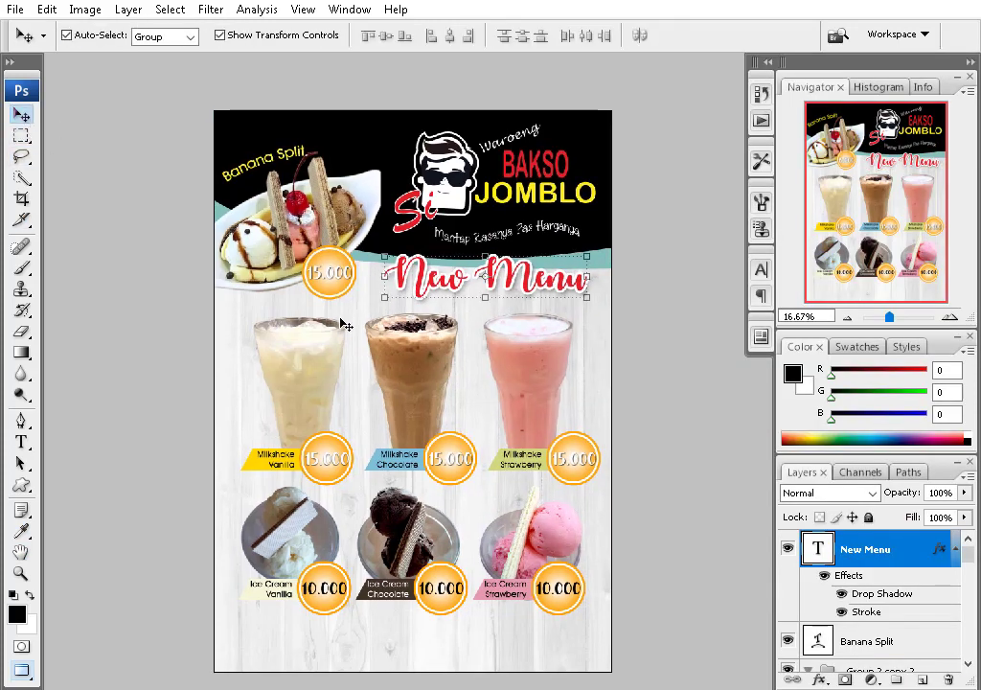
pyautogui.moveTo(300, 365); pyautogui.dragTo(463, 352)
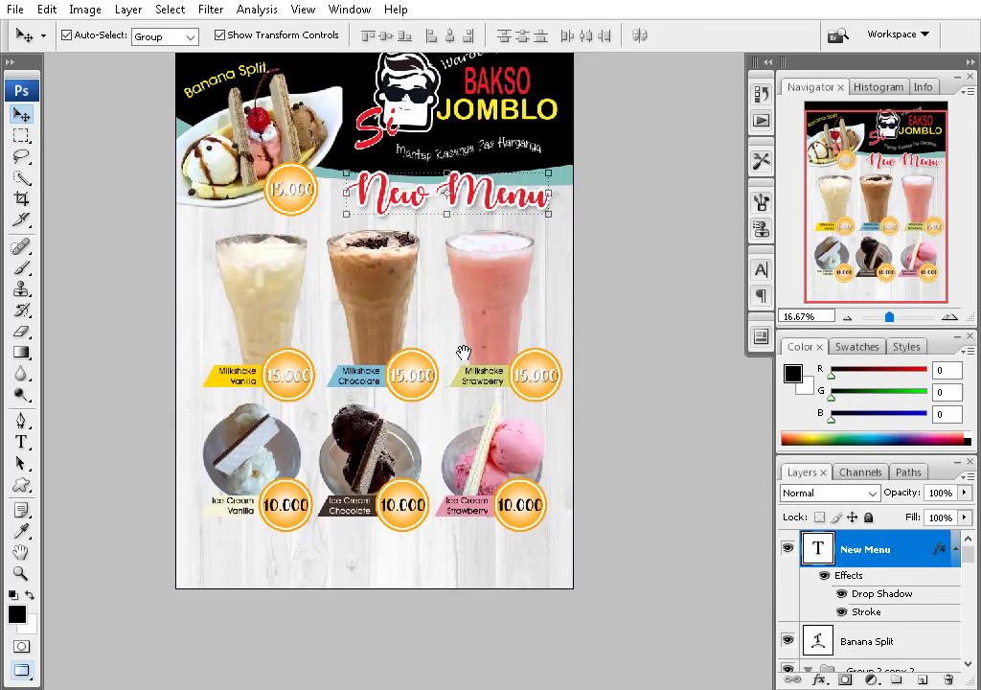
pyautogui.click(110, 493)
# - Draw a curved wave shape with the Pen tool across the poster's bottom edge
pyautogui.click(148, 527)
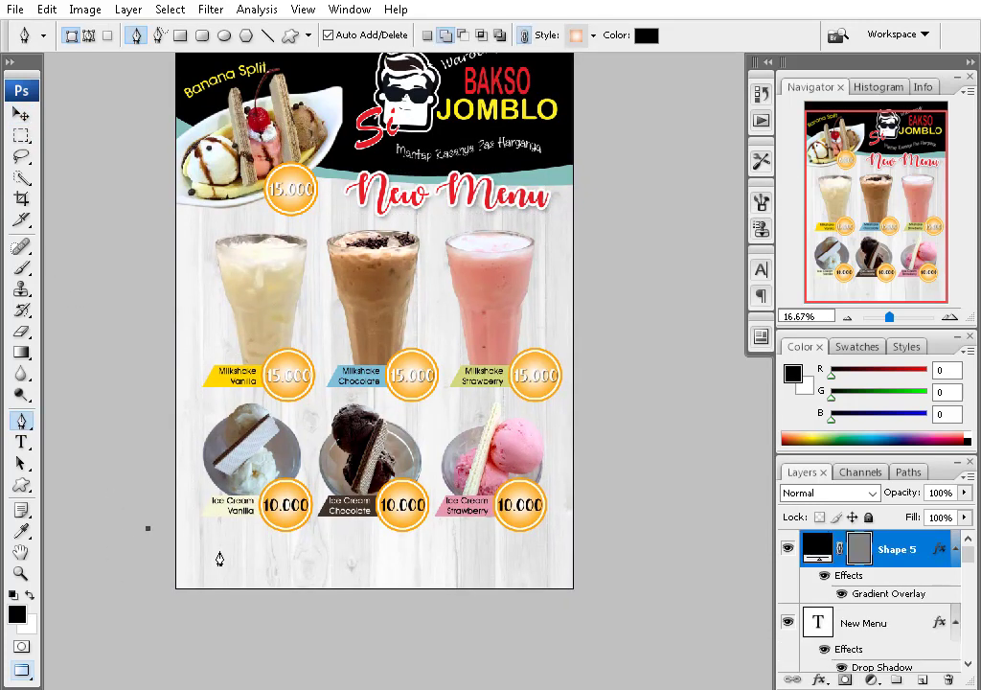
pyautogui.click(614, 579)
pyautogui.moveTo(312, 629); pyautogui.dragTo(277, 629)
pyautogui.click(141, 596)
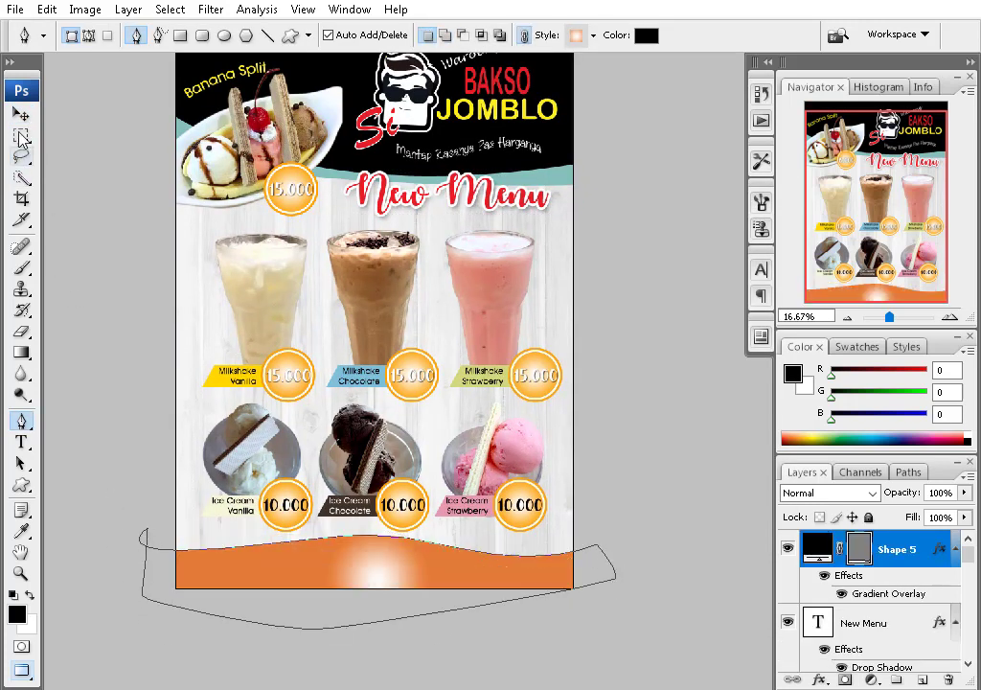
# - Hide the wave's gradient overlay and fill it with orange sampled from a price badge
pyautogui.click(19, 114)
pyautogui.click(841, 593)
pyautogui.doubleClick(817, 547)
pyautogui.click(489, 287)
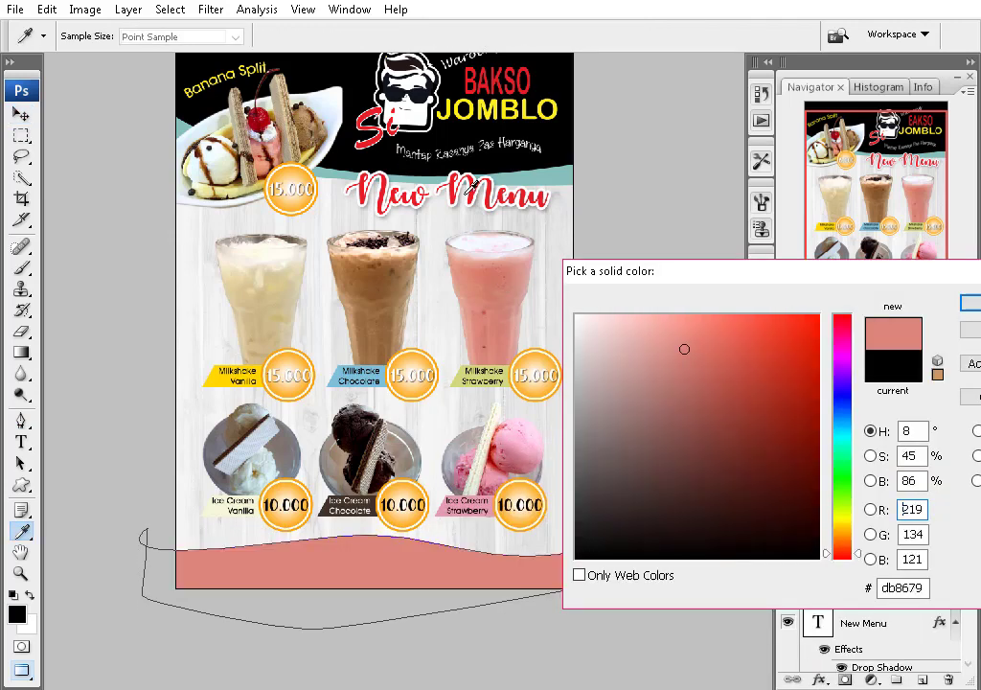
pyautogui.click(519, 493)
pyautogui.press('Return')
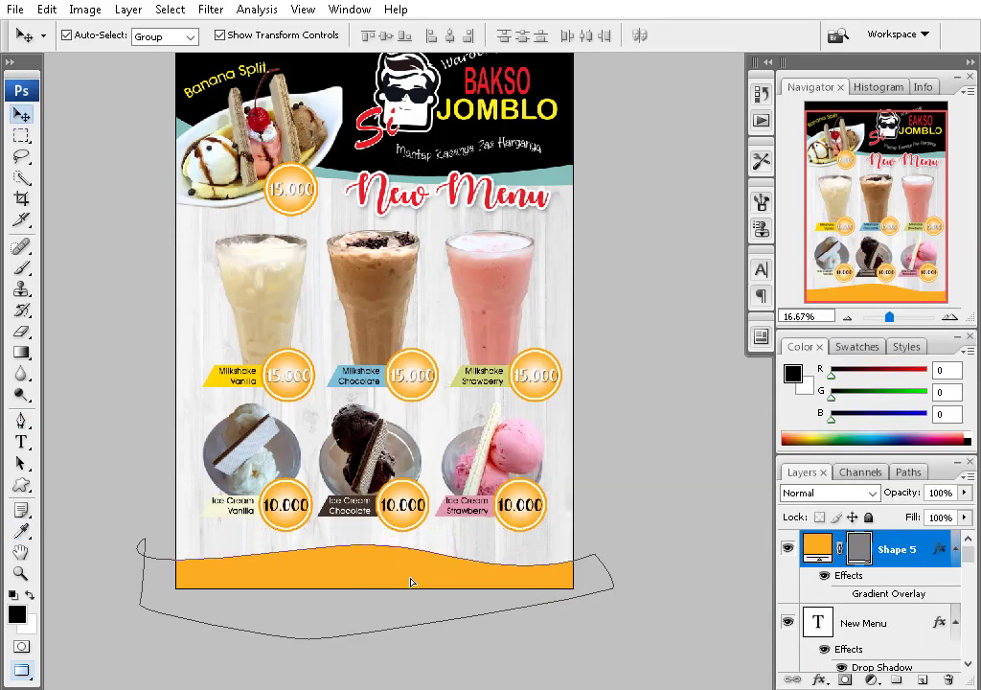
# - Fill the copied wave with teal sampled from the header band
pyautogui.doubleClick(817, 618)
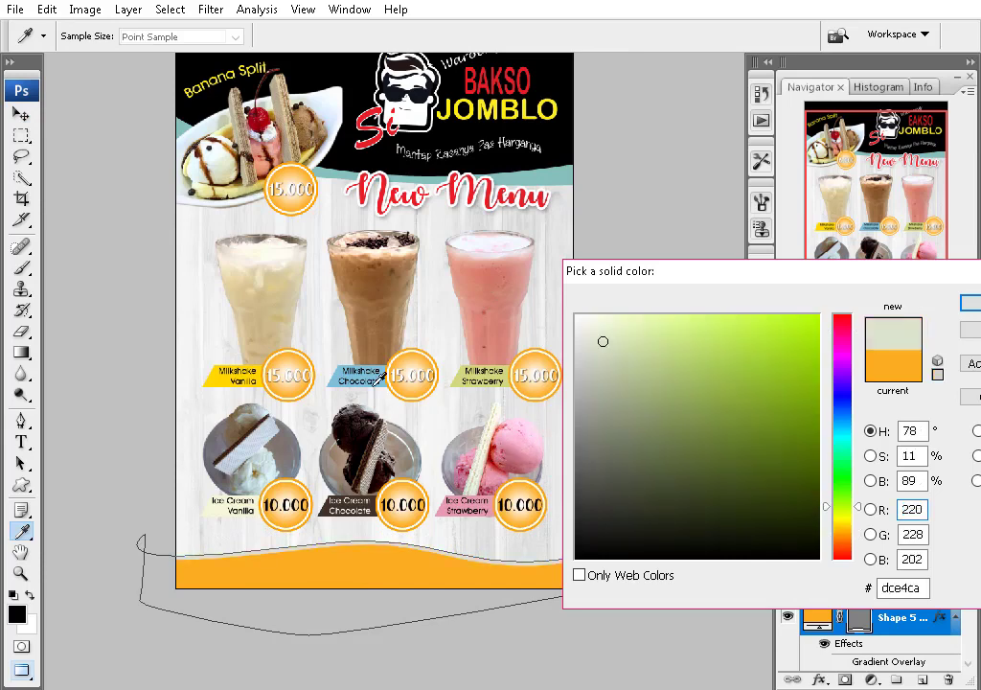
pyautogui.click(467, 374)
pyautogui.click(359, 376)
pyautogui.click(249, 551)
pyautogui.press('Return')
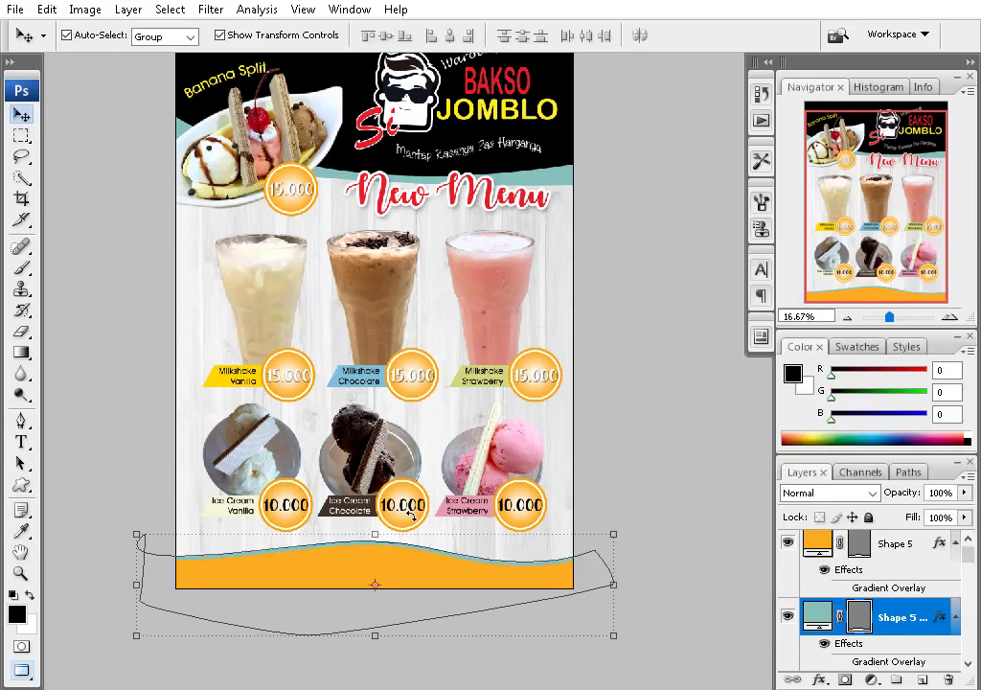
# - Free Transform the teal wave to make it taller, wider and shifted
pyautogui.hotkey('ctrl', 't')
pyautogui.moveTo(622, 472); pyautogui.dragTo(447, 571)
pyautogui.moveTo(619, 594)
pyautogui.mouseDown()
pyautogui.moveTo(492, 584)
pyautogui.moveTo(481, 596)
pyautogui.mouseUp()
pyautogui.press('Return')
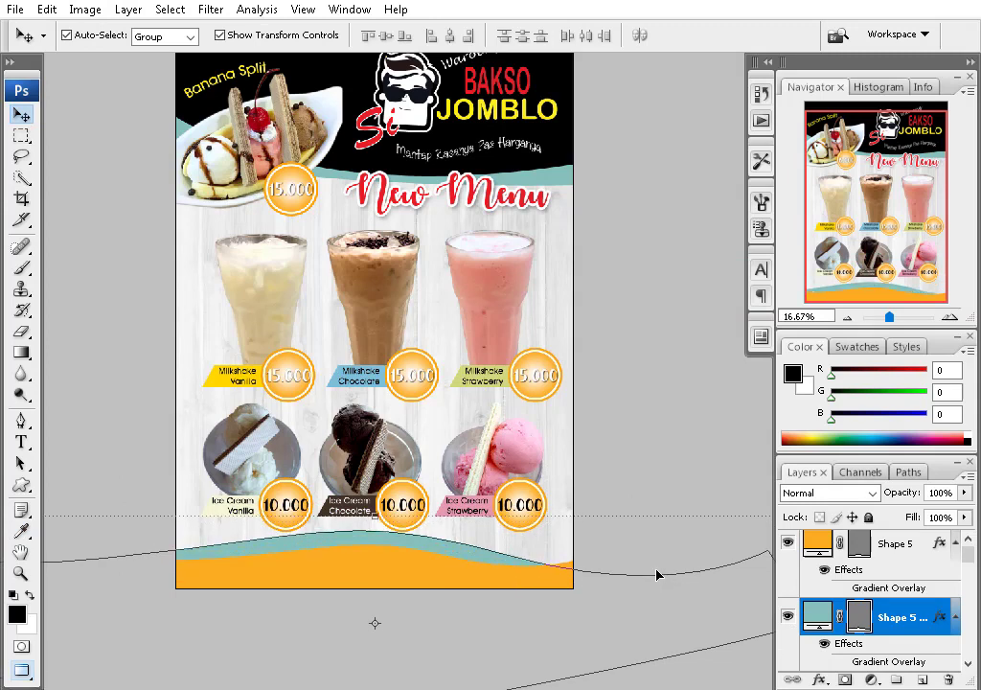
# - Recolour a wave yellow-orange, sampled from a price badge
pyautogui.doubleClick(816, 616)
pyautogui.click(496, 302)
pyautogui.click(299, 180)
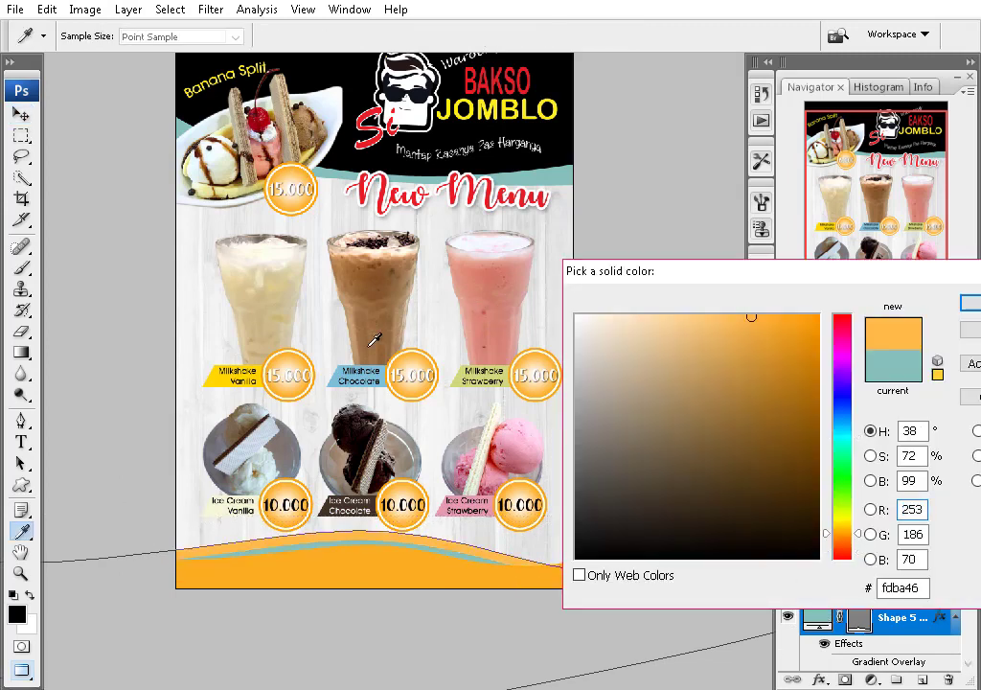
pyautogui.press('Return')
# - Make the yellow wave narrower
pyautogui.keyDown('alt'); pyautogui.click(532, 541); pyautogui.keyUp('alt')
pyautogui.moveTo(442, 323); pyautogui.dragTo(332, 336)
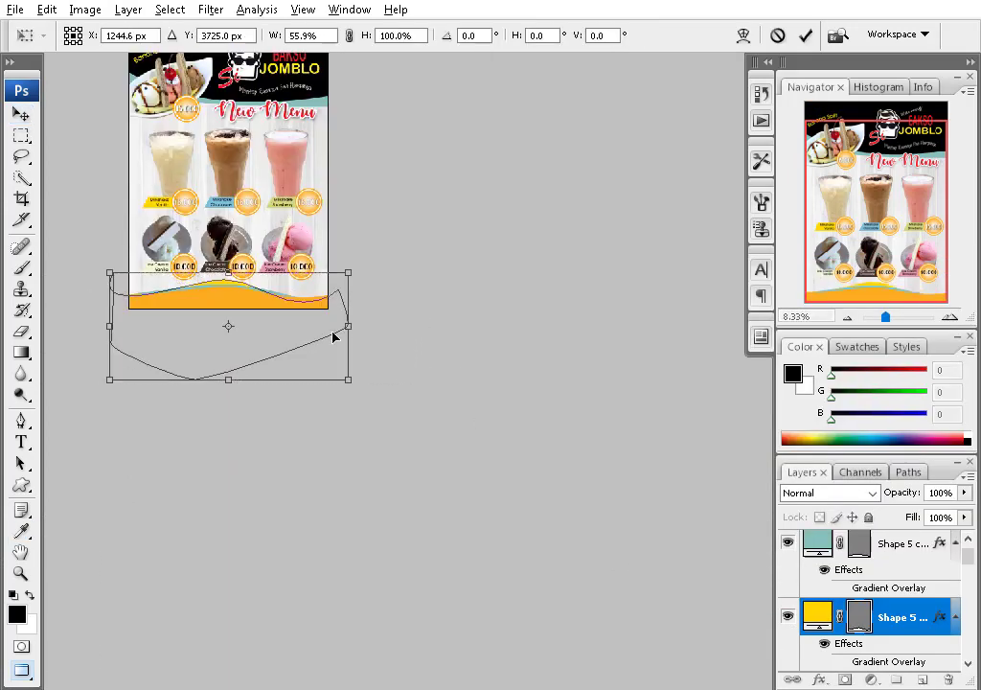
pyautogui.hotkey('ctrl', '+')
pyautogui.press('Return')
# - Reorder the layers so the teal wave sits beneath the orange one
pyautogui.click(860, 560)
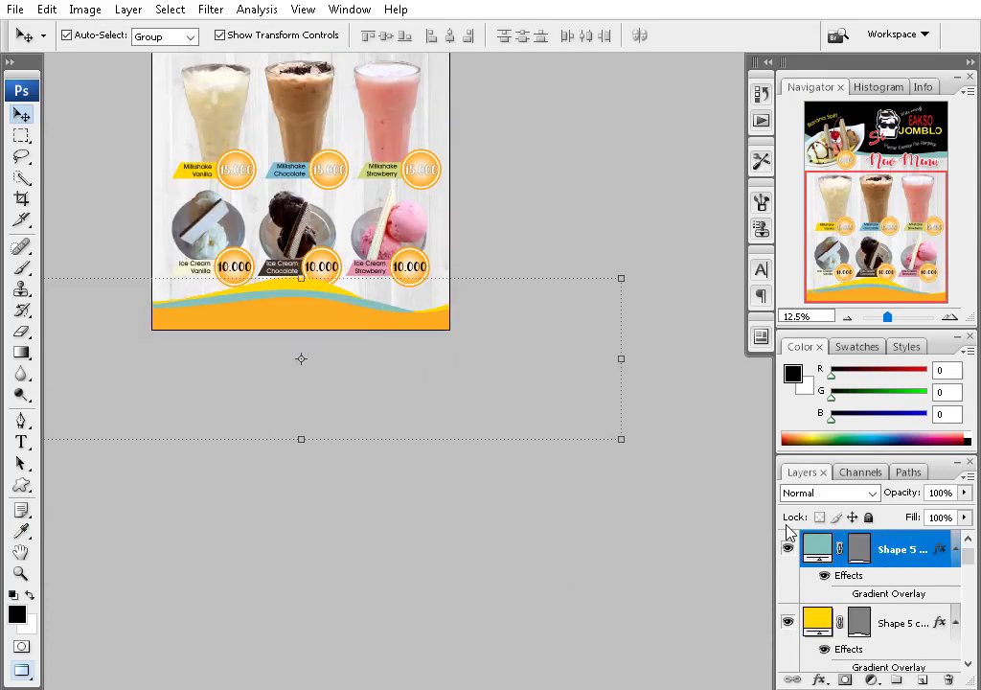
pyautogui.click(903, 575)
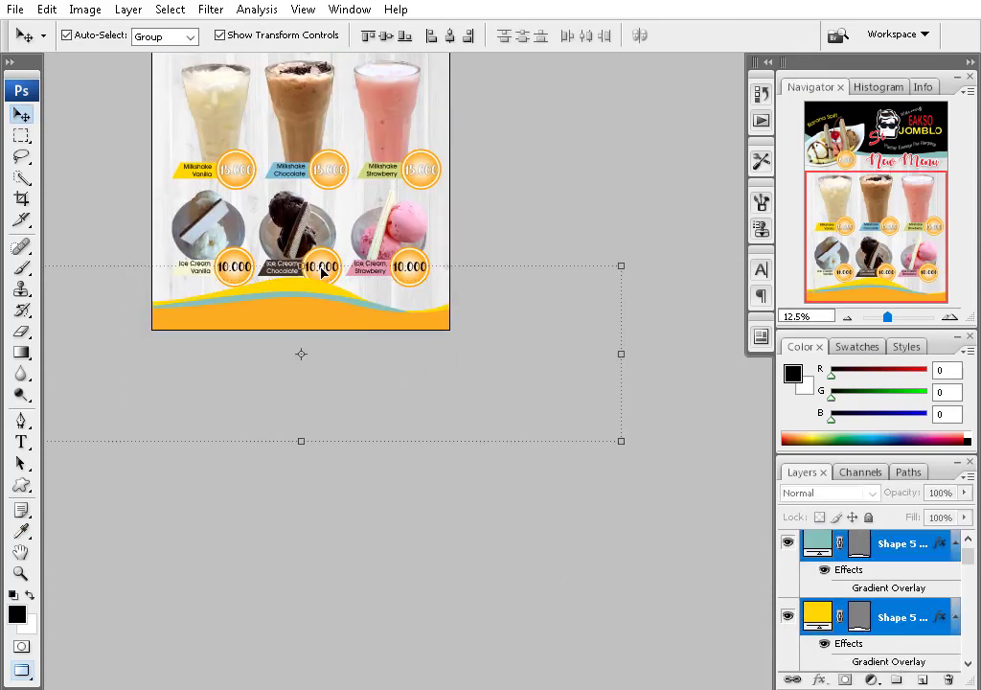
pyautogui.moveTo(890, 543); pyautogui.dragTo(879, 628)
# - Select both wave shapes, including Shape 5, and shift them to the right
pyautogui.rightClick(359, 254)
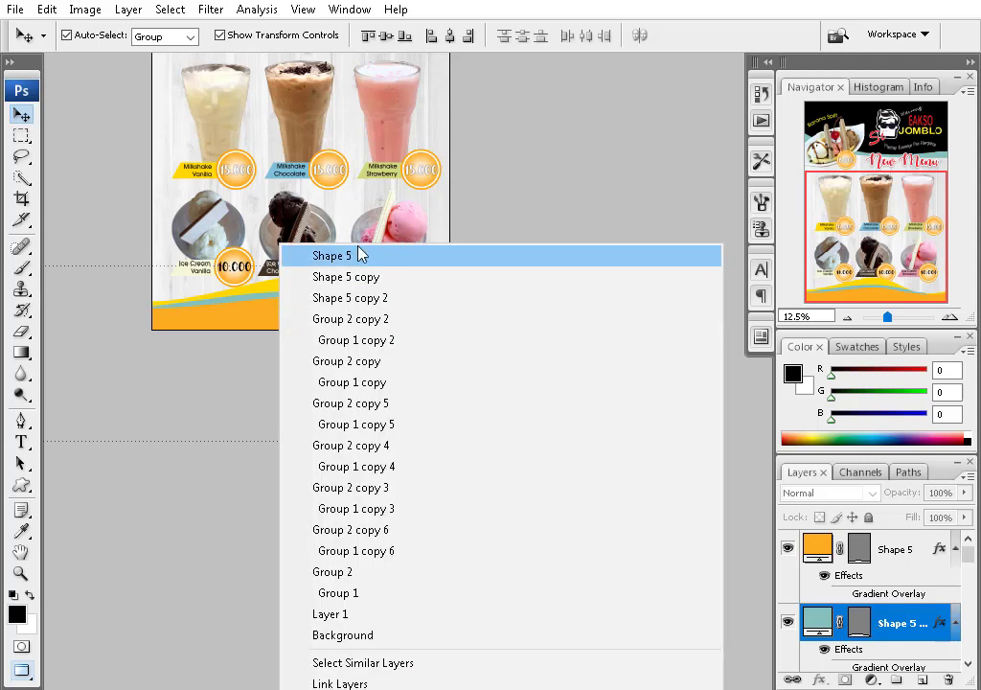
pyautogui.keyDown('shift'); pyautogui.click(331, 255); pyautogui.keyUp('shift')
pyautogui.hotkey('ctrl', 't')
pyautogui.moveTo(362, 384); pyautogui.dragTo(462, 384)
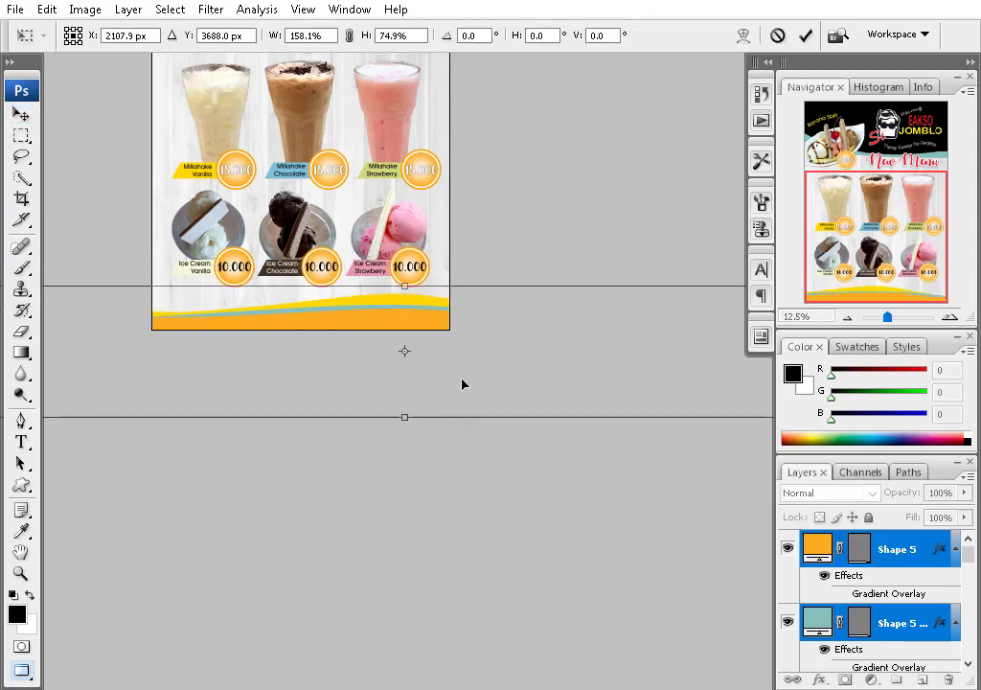
pyautogui.press('Return')
# - Recolour the Shape 5 wave with a deeper teal sampled from the header band
pyautogui.scroll(1, 431, 429)
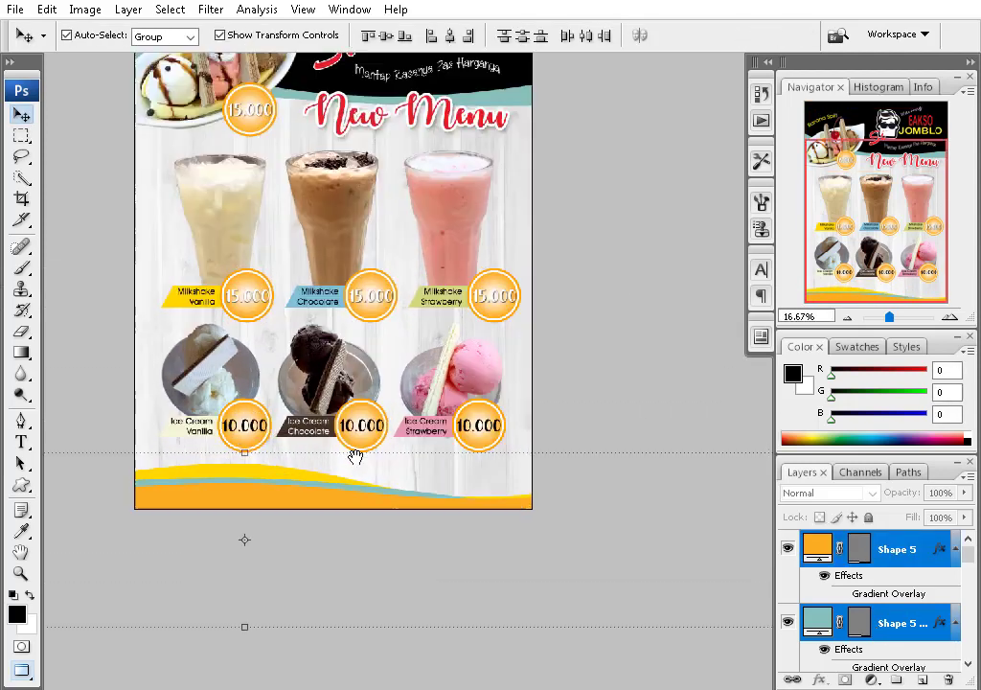
pyautogui.rightClick(336, 508)
pyautogui.click(803, 548)
pyautogui.doubleClick(802, 548)
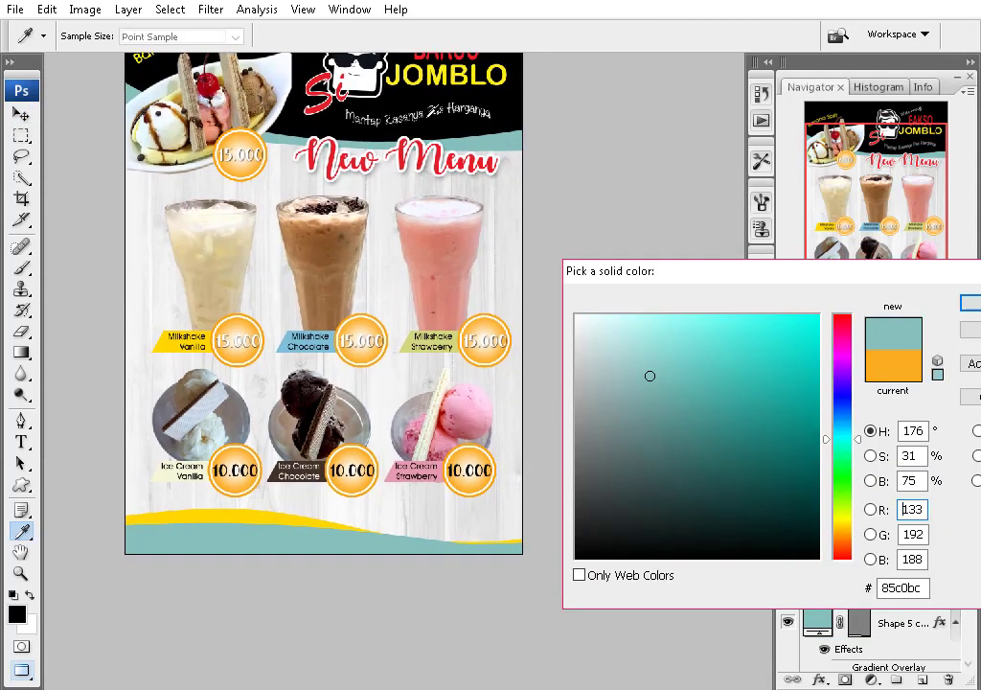
pyautogui.moveTo(507, 144)
pyautogui.mouseDown()
pyautogui.moveTo(458, 399)
pyautogui.moveTo(443, 424)
pyautogui.moveTo(329, 209)
pyautogui.mouseUp()
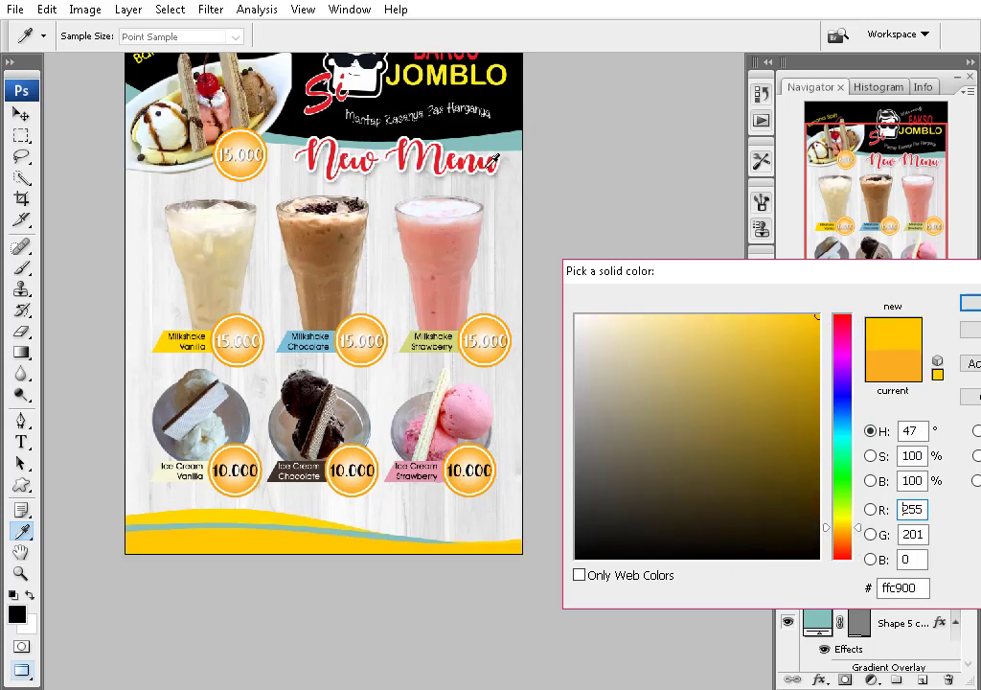
pyautogui.moveTo(492, 167); pyautogui.dragTo(287, 541)
pyautogui.press('Return')
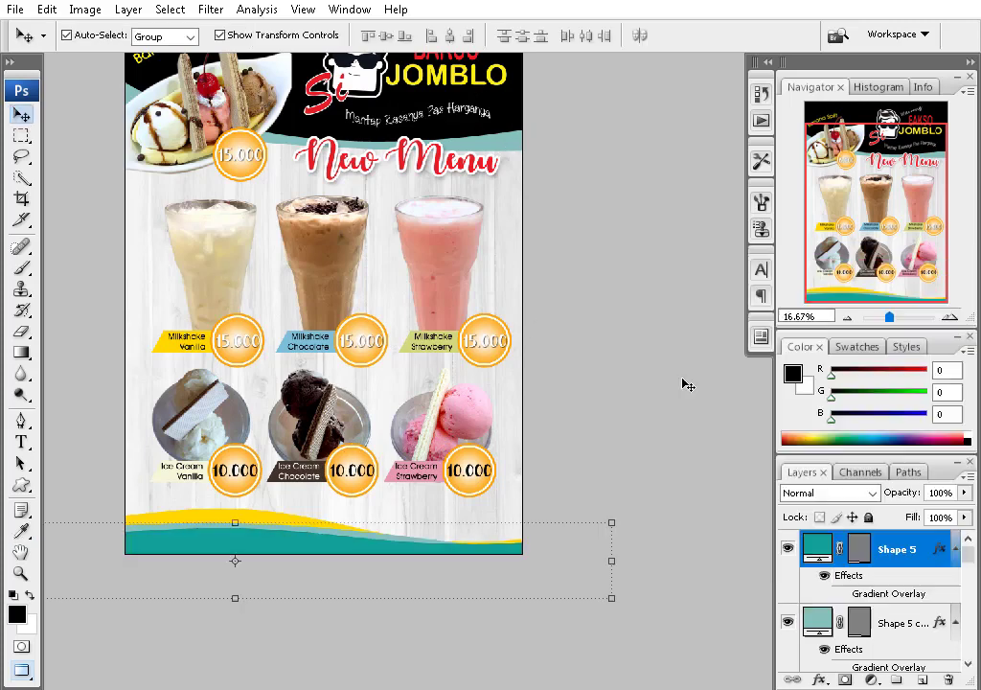
# - Switch to the Move tool, bring the whole poster into view and hide the panels
pyautogui.press('m')
pyautogui.press('v')
pyautogui.moveTo(551, 423); pyautogui.dragTo(558, 400)
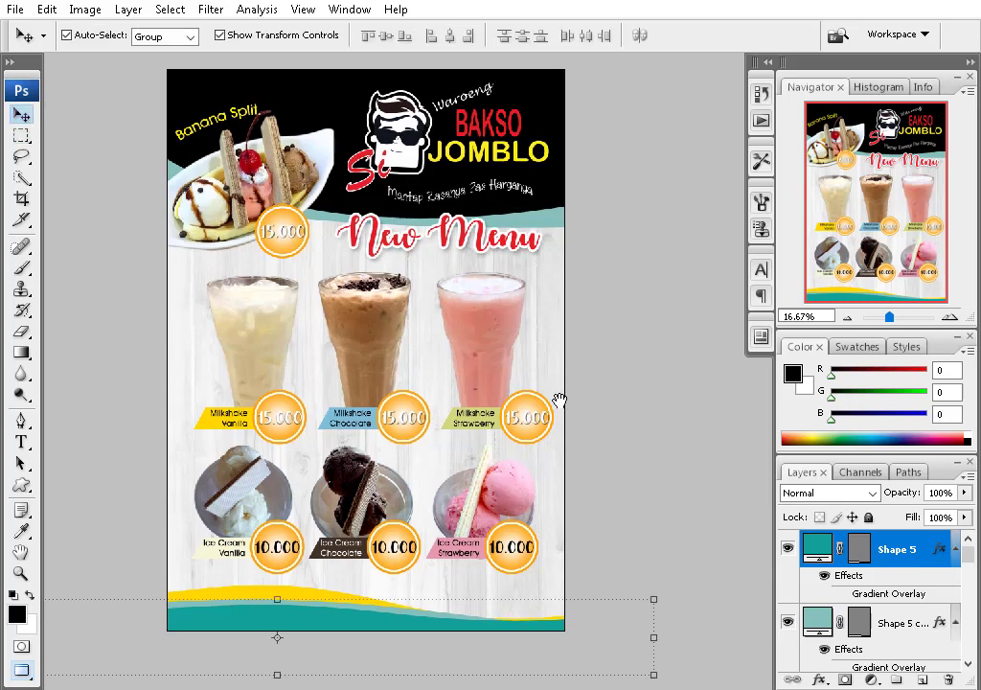
pyautogui.press('Tab')
# - Fit the poster to screen, hide all panels and show it full screen on black
pyautogui.hotkey('ctrl', '+')
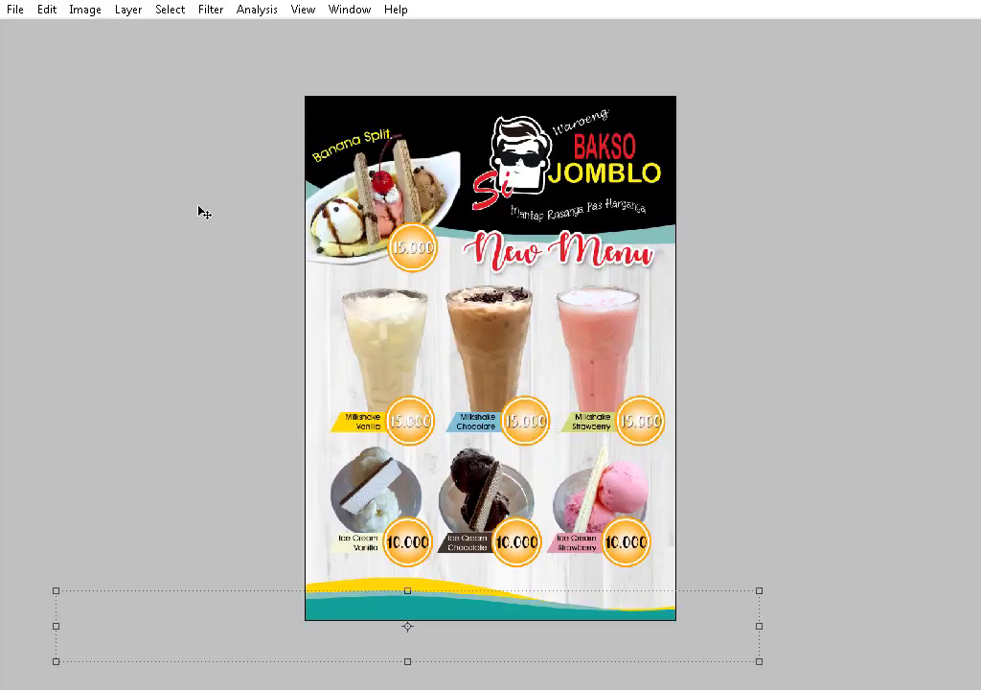
pyautogui.press('Tab')
pyautogui.scroll(-5, 912, 601)
pyautogui.scroll(-3, 912, 601)
pyautogui.scroll(-5, 911, 602)
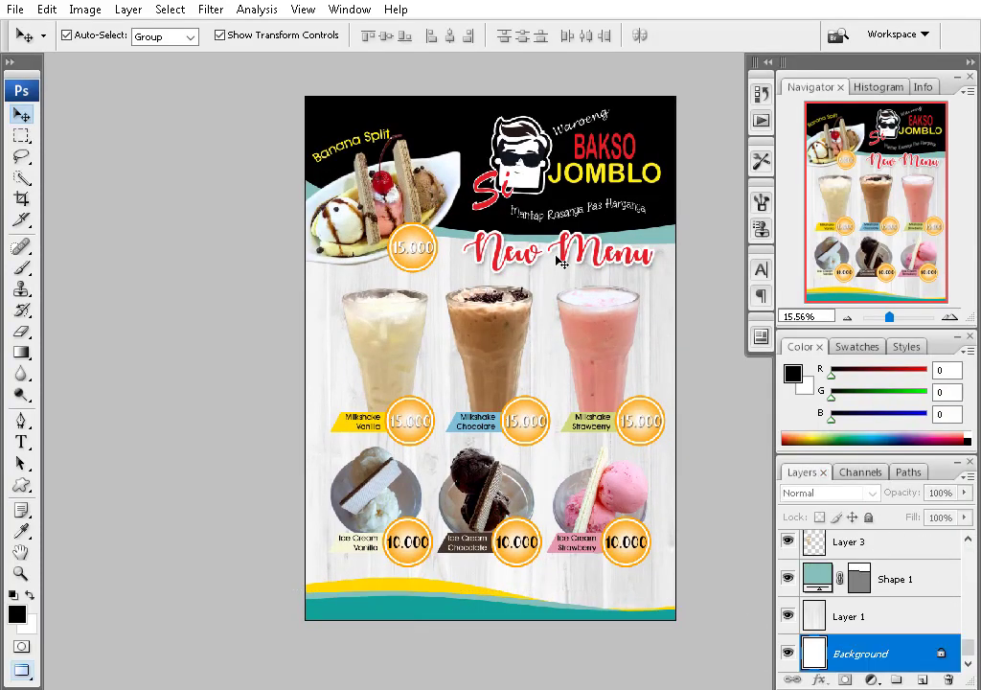
pyautogui.press('Tab')
pyautogui.hotkey('ctrl', '+')
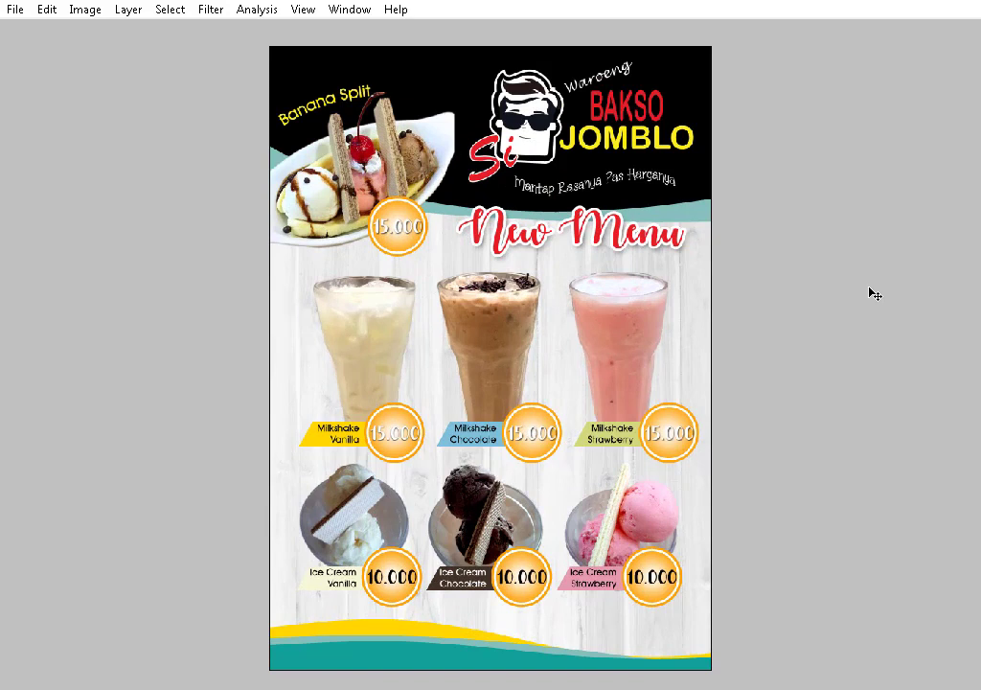
pyautogui.press('f')
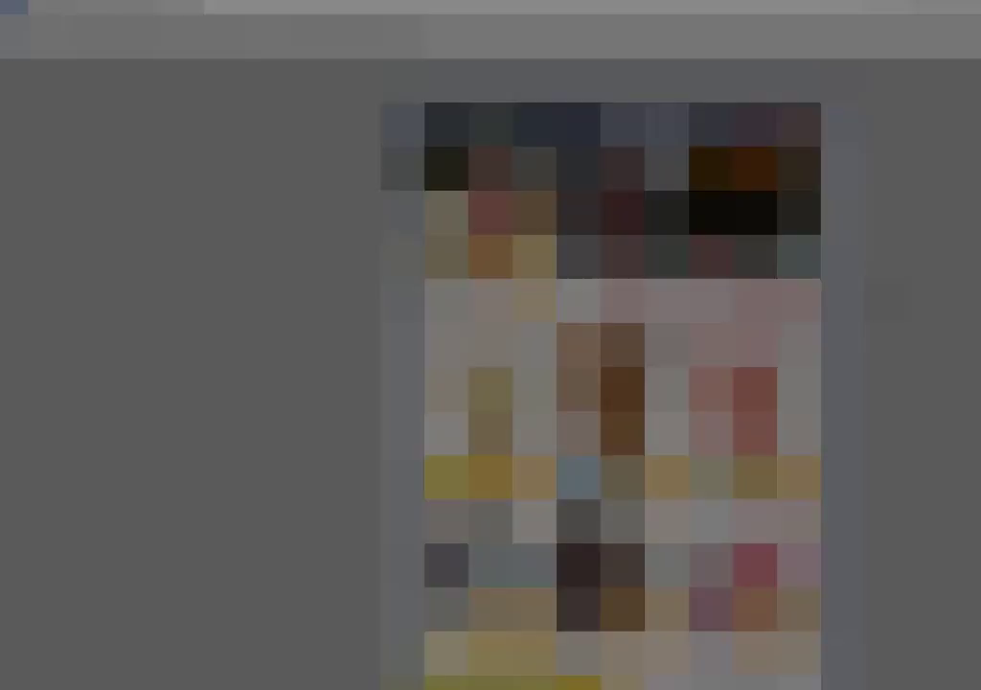